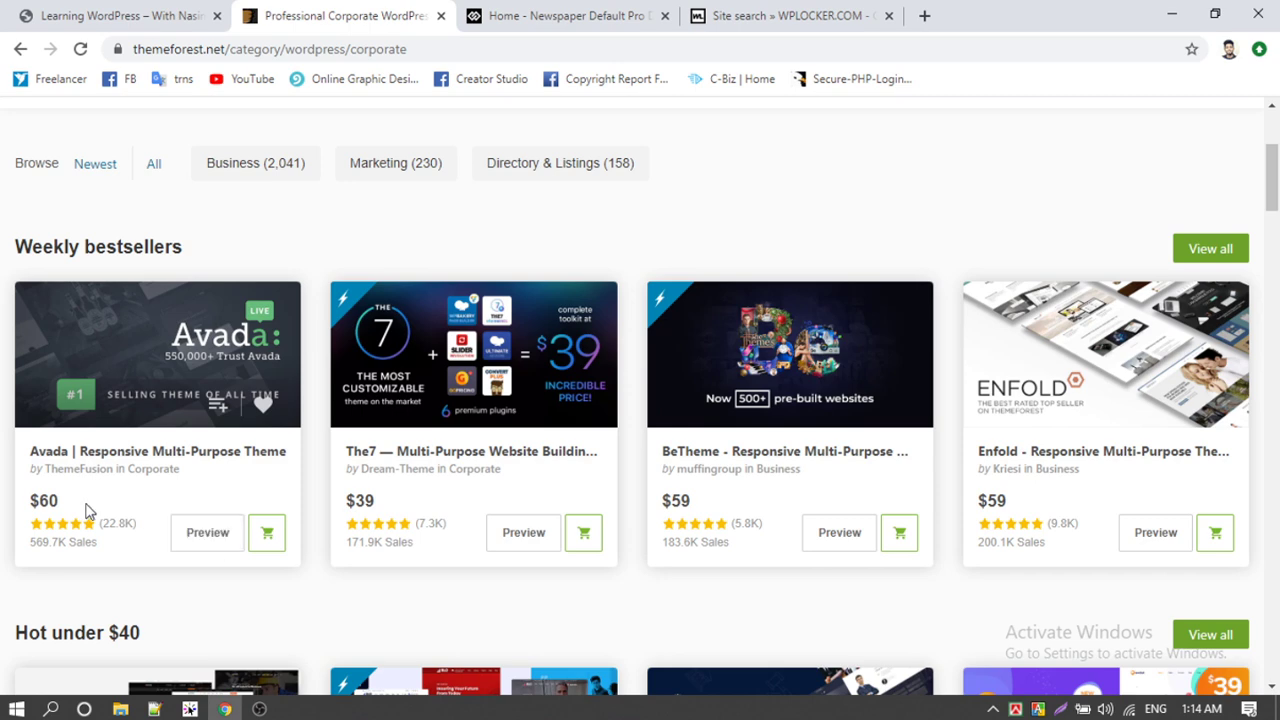
Step: Switch to the WPLocker site-search results for Avada
{"action": "left_click", "coordinate": [789, 15]}
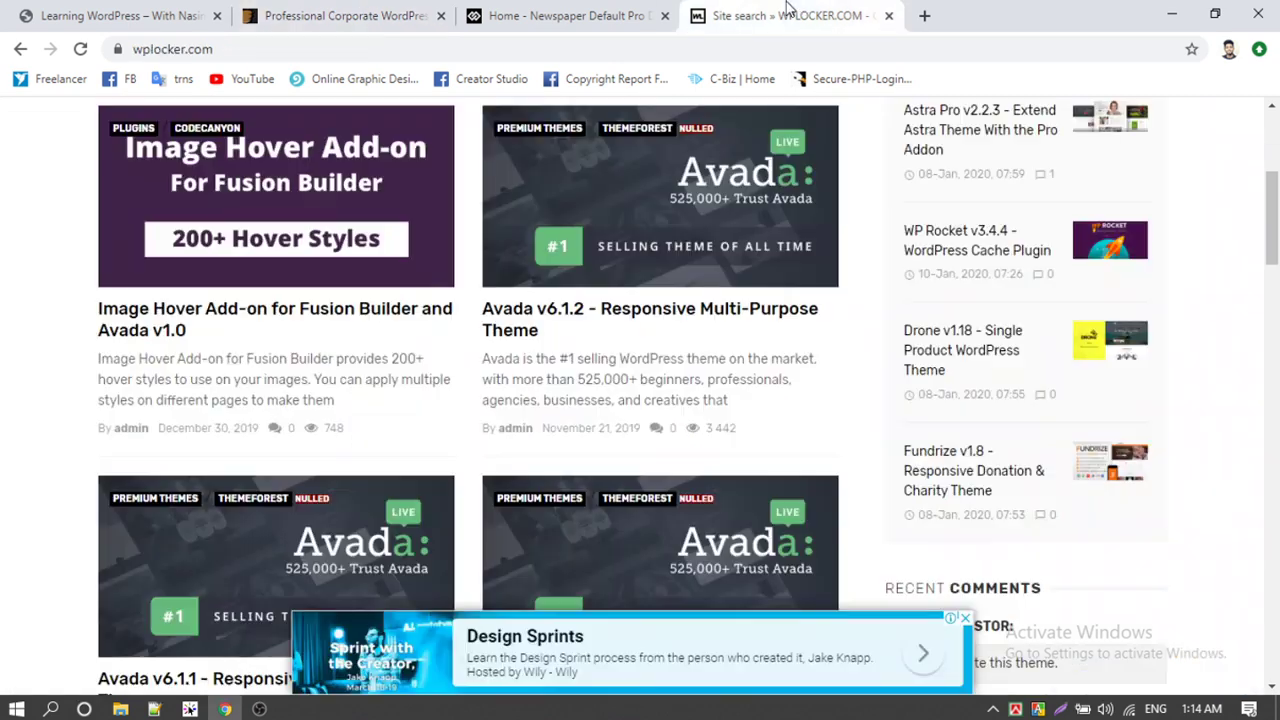
Step: Open the Avada v6.1.2 article on WPLocker and scroll to its download links
{"action": "left_click", "coordinate": [519, 327]}
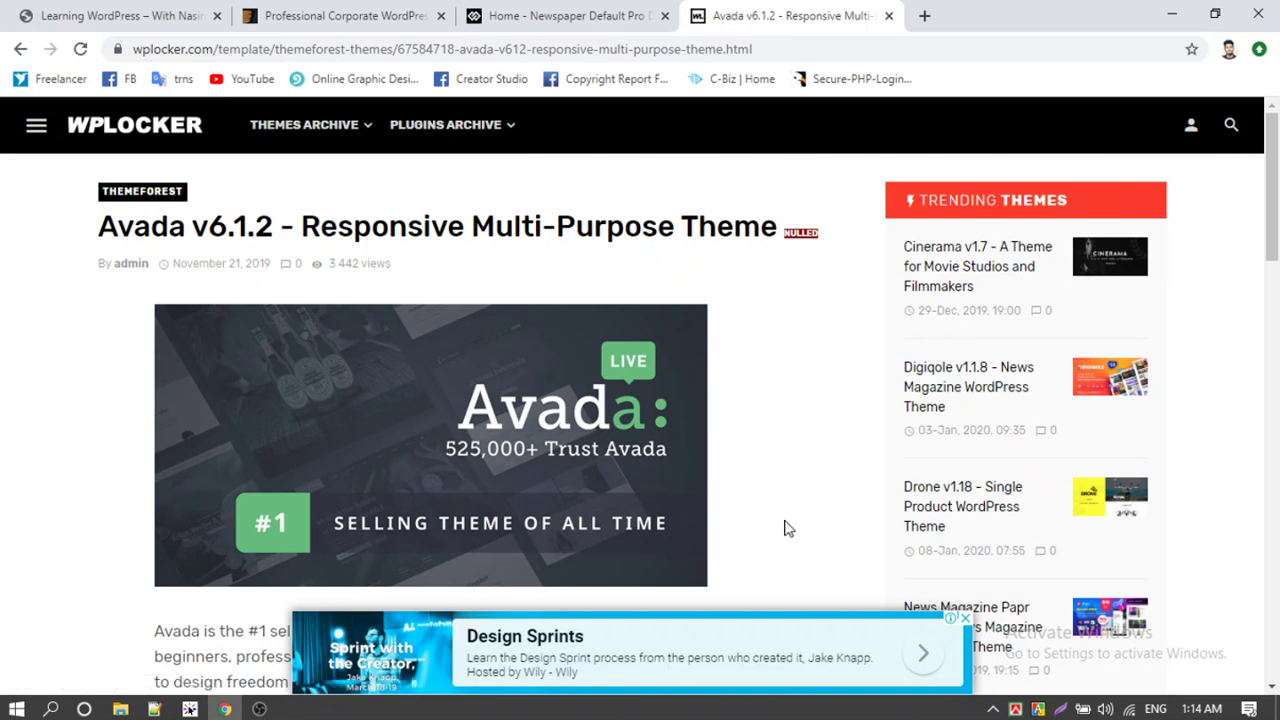
{"action": "left_click", "coordinate": [370, 12]}
{"action": "left_click", "coordinate": [785, 15]}
{"action": "scroll", "coordinate": [380, 375], "scroll_direction": "down", "scroll_amount": 5}
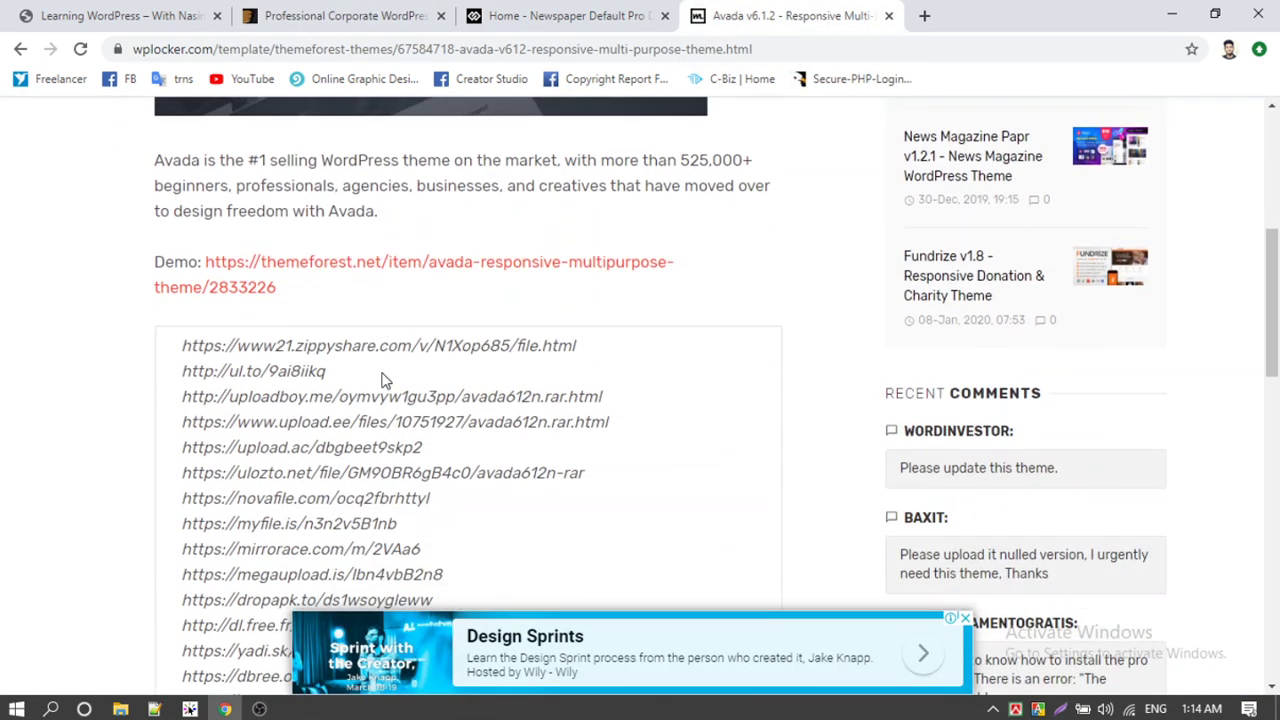
{"action": "scroll", "coordinate": [287, 371], "scroll_direction": "down", "scroll_amount": 4}
{"action": "scroll", "coordinate": [280, 371], "scroll_direction": "up", "scroll_amount": 3}
{"action": "scroll", "coordinate": [222, 305], "scroll_direction": "up", "scroll_amount": 1}
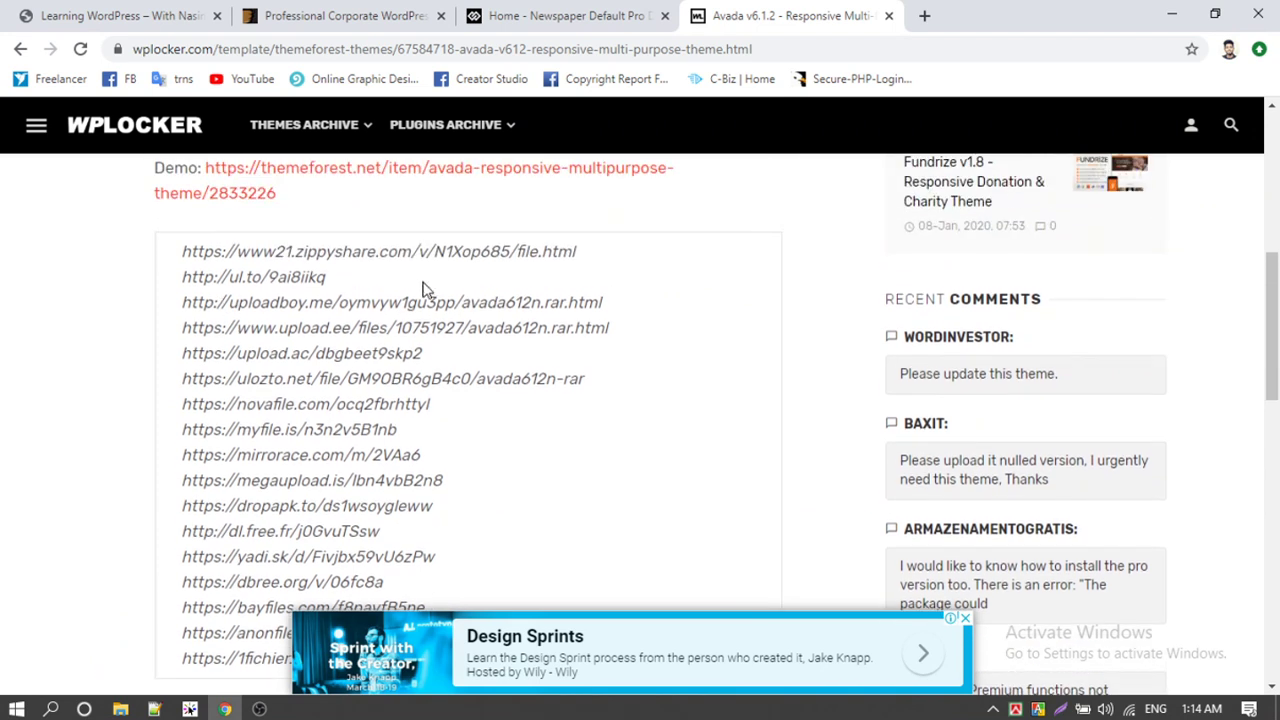
Step: Select the Zippyshare link text and open it in a new tab via Go to the link
{"action": "left_click_drag", "start_coordinate": [585, 258], "coordinate": [185, 253]}
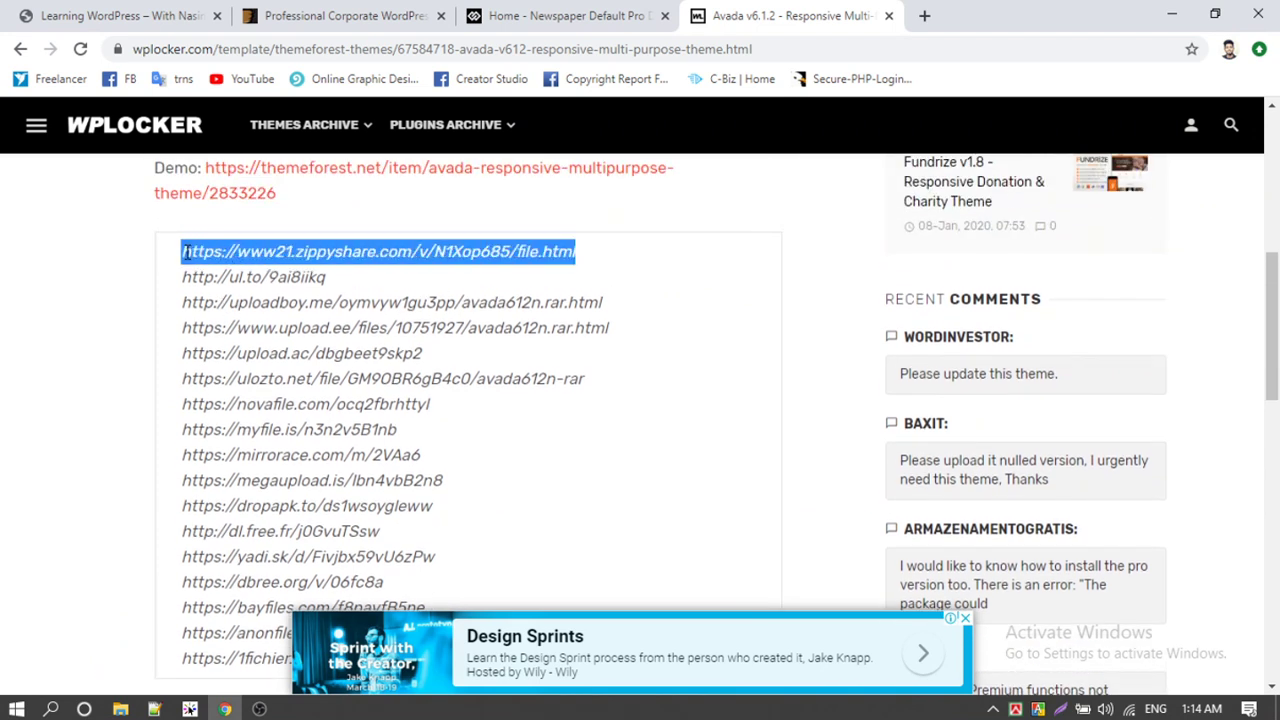
{"action": "right_click", "coordinate": [182, 260]}
{"action": "left_click", "coordinate": [274, 292]}
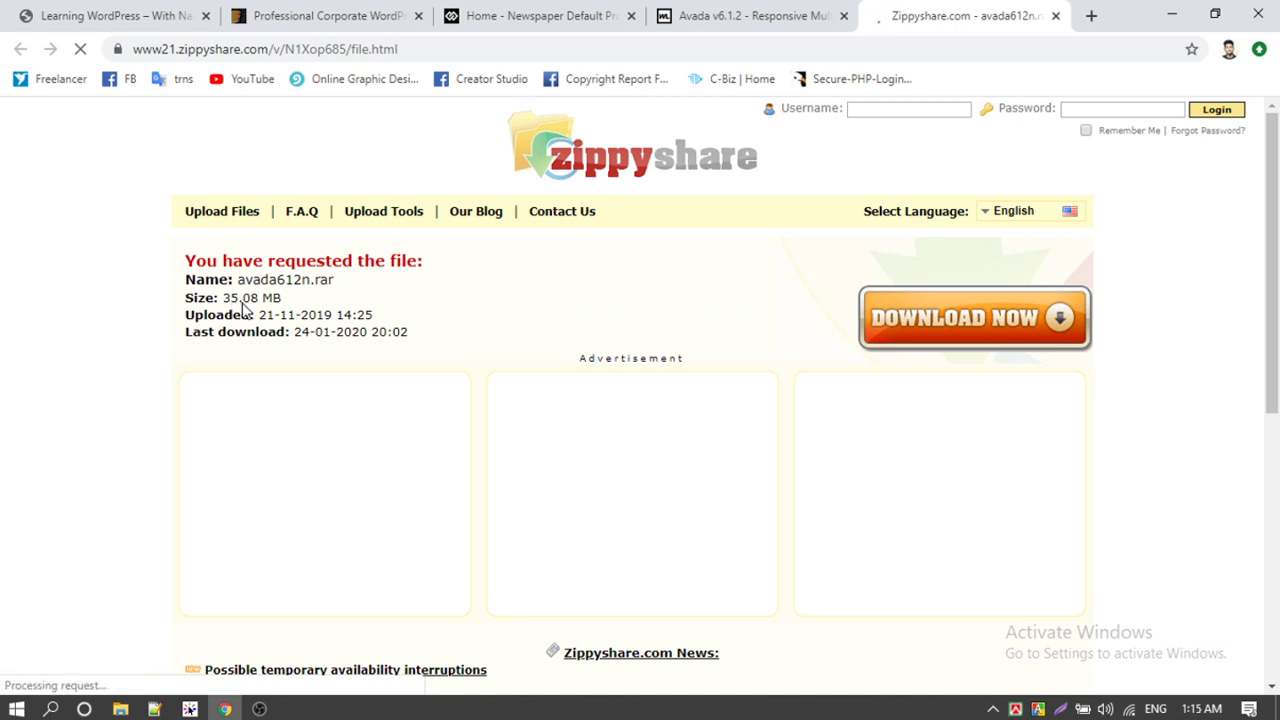
Step: Download avada612n.rar from Zippyshare, closing each pop-up advertising tab until it downloads
{"action": "left_click", "coordinate": [979, 323]}
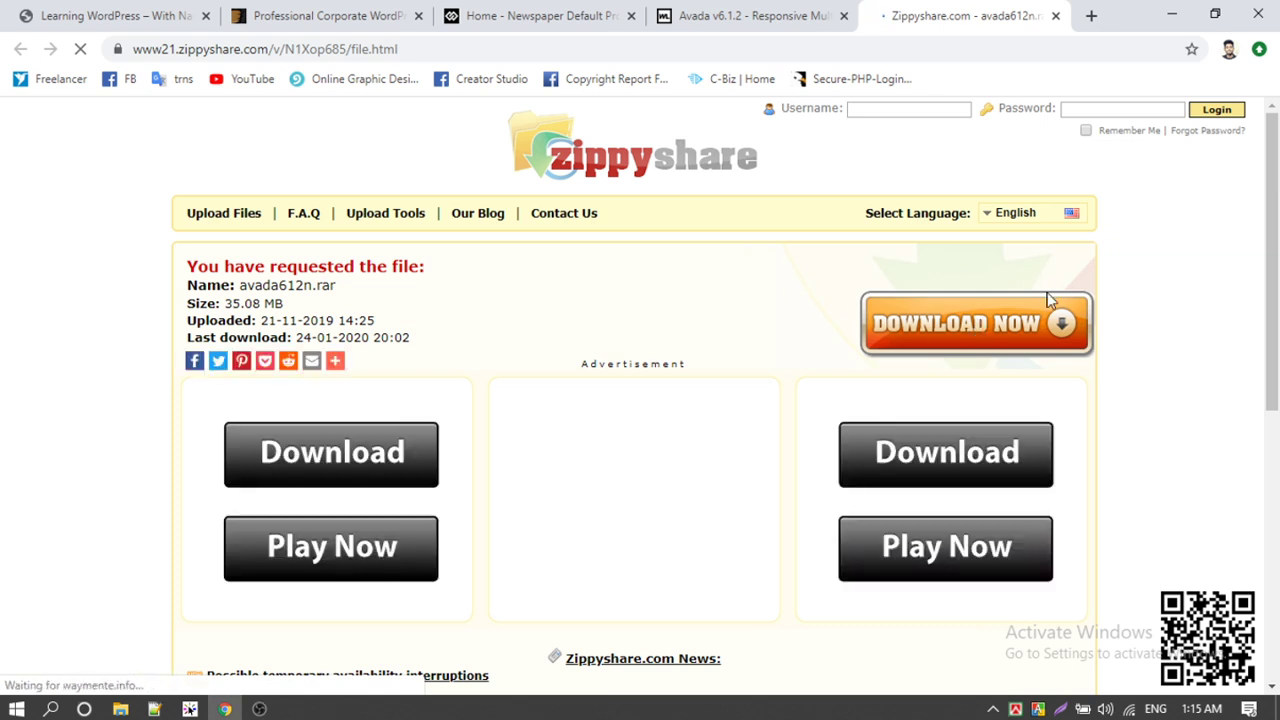
{"action": "left_click", "coordinate": [950, 325]}
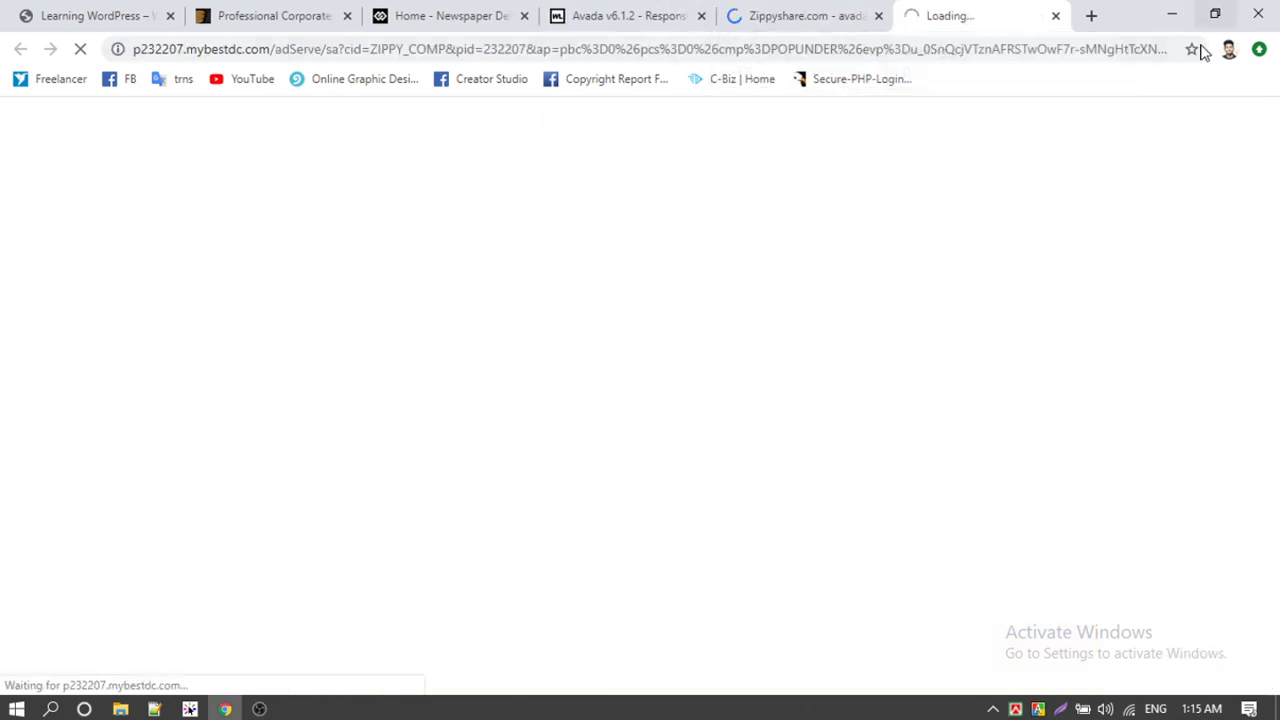
{"action": "left_click", "coordinate": [1057, 17]}
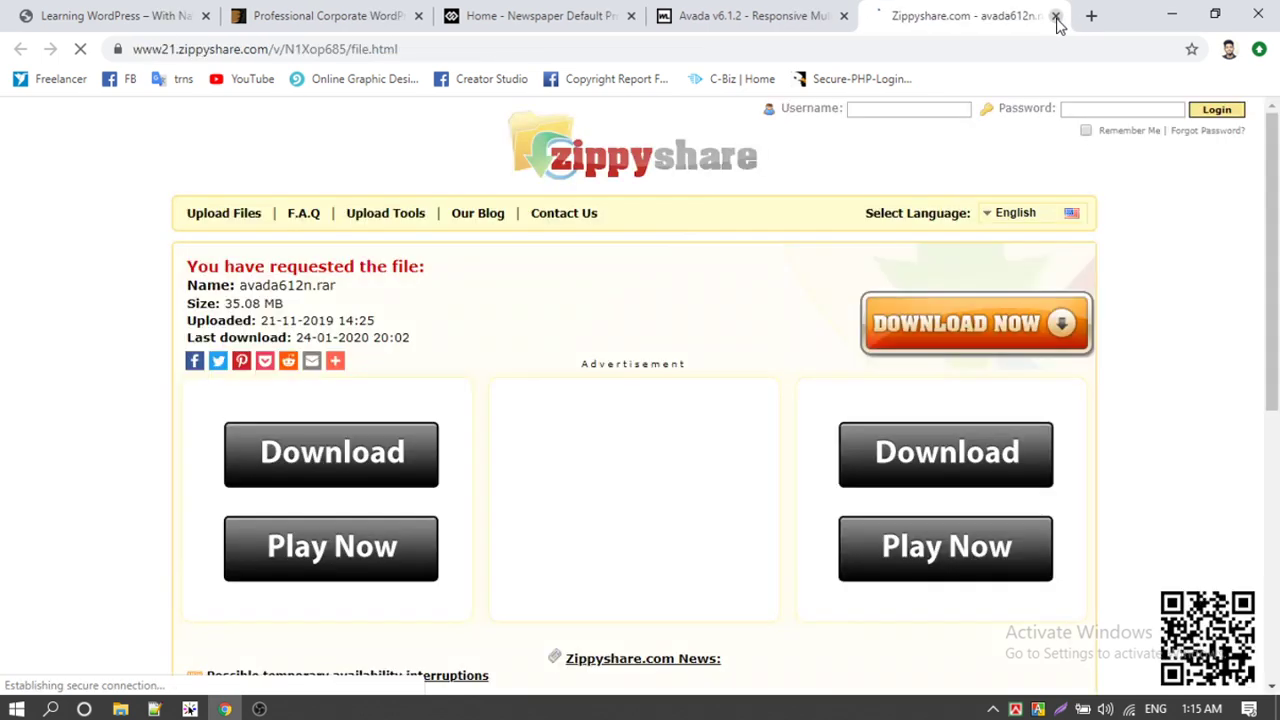
{"action": "left_click", "coordinate": [971, 322]}
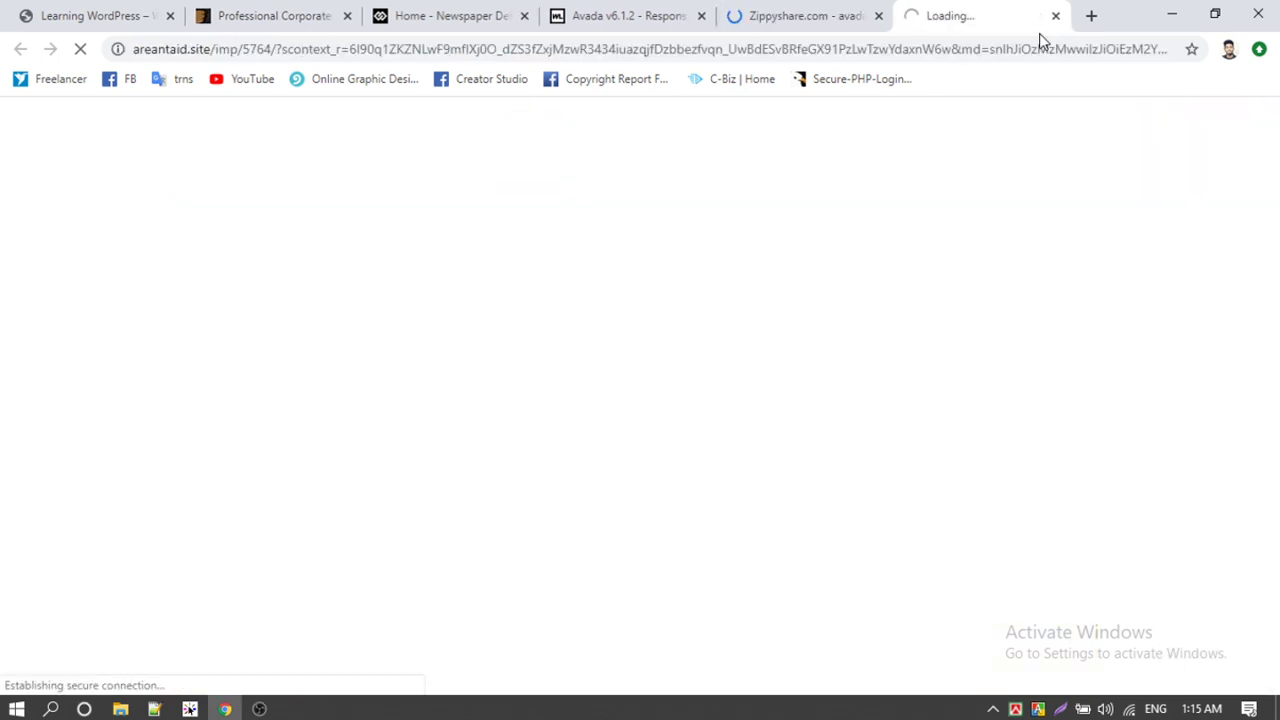
{"action": "left_click", "coordinate": [1056, 17]}
{"action": "left_click", "coordinate": [971, 322]}
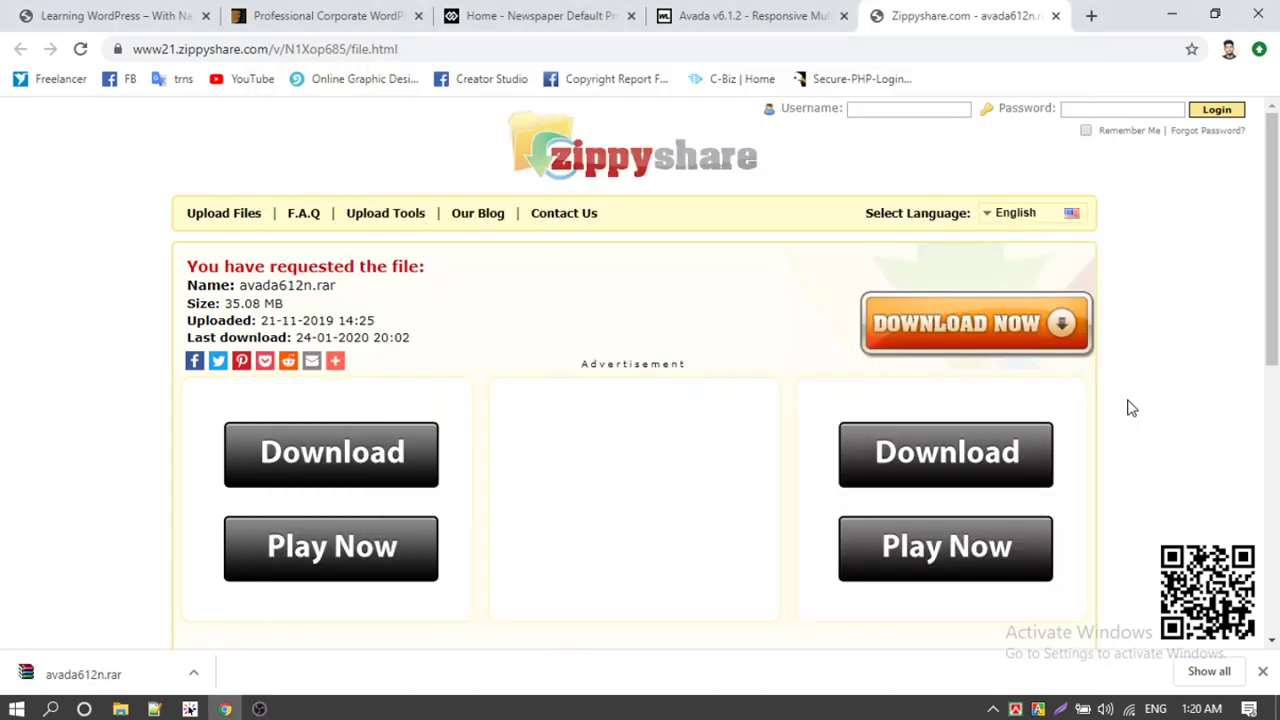
{"action": "left_click", "coordinate": [103, 463]}
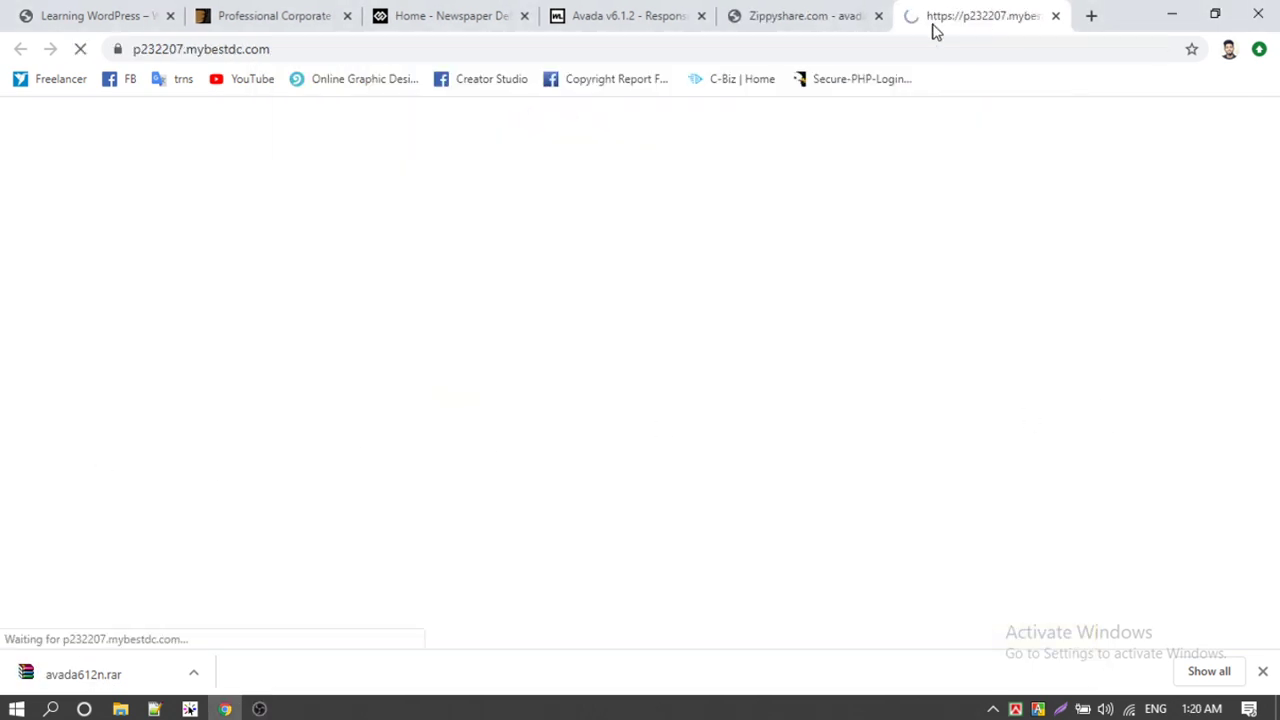
{"action": "left_click", "coordinate": [1055, 15]}
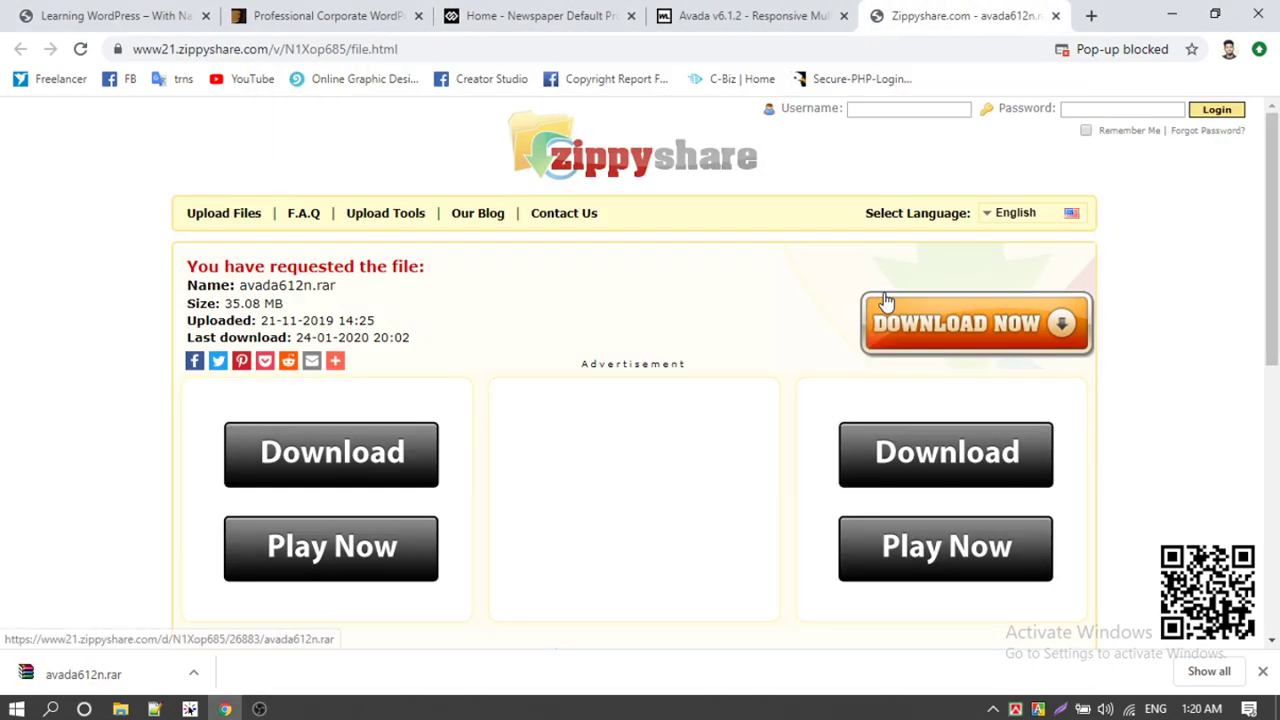
{"action": "left_click", "coordinate": [120, 709]}
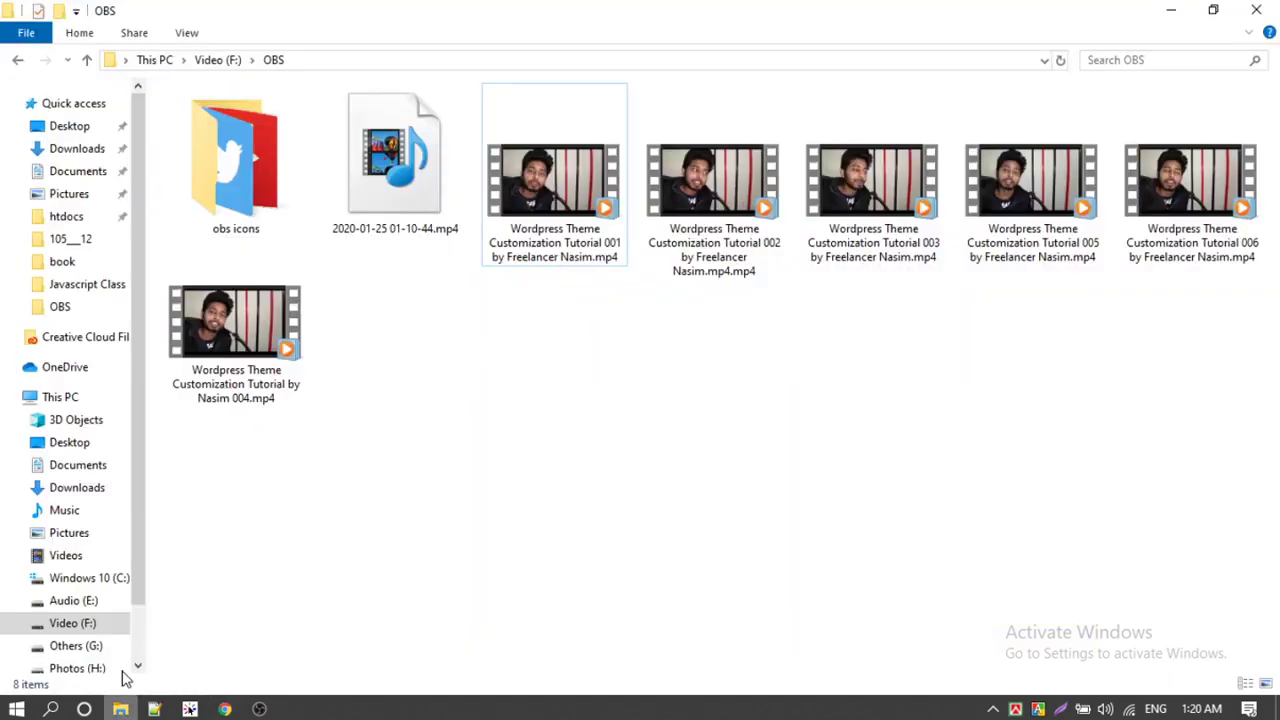
Step: Extract avada612n.rar in Downloads with WinRAR's Extract to avada612n\ option
{"action": "left_click", "coordinate": [103, 152]}
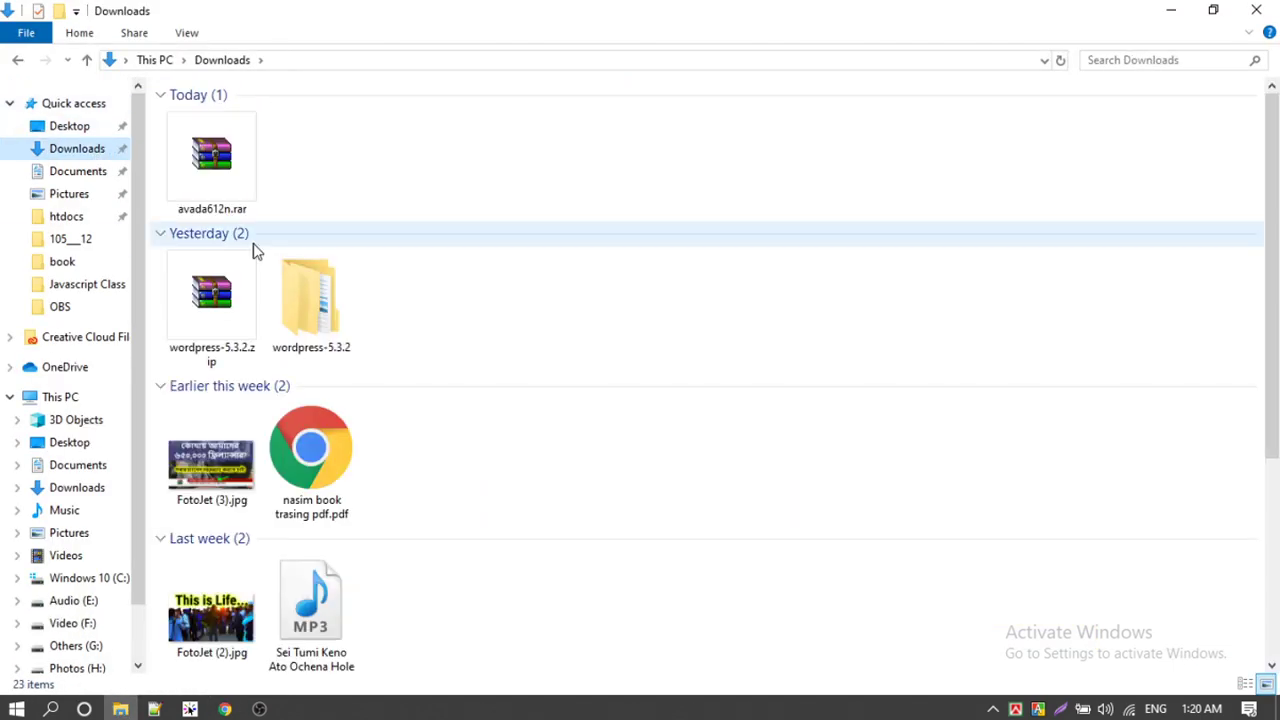
{"action": "left_click", "coordinate": [213, 148]}
{"action": "right_click", "coordinate": [213, 148]}
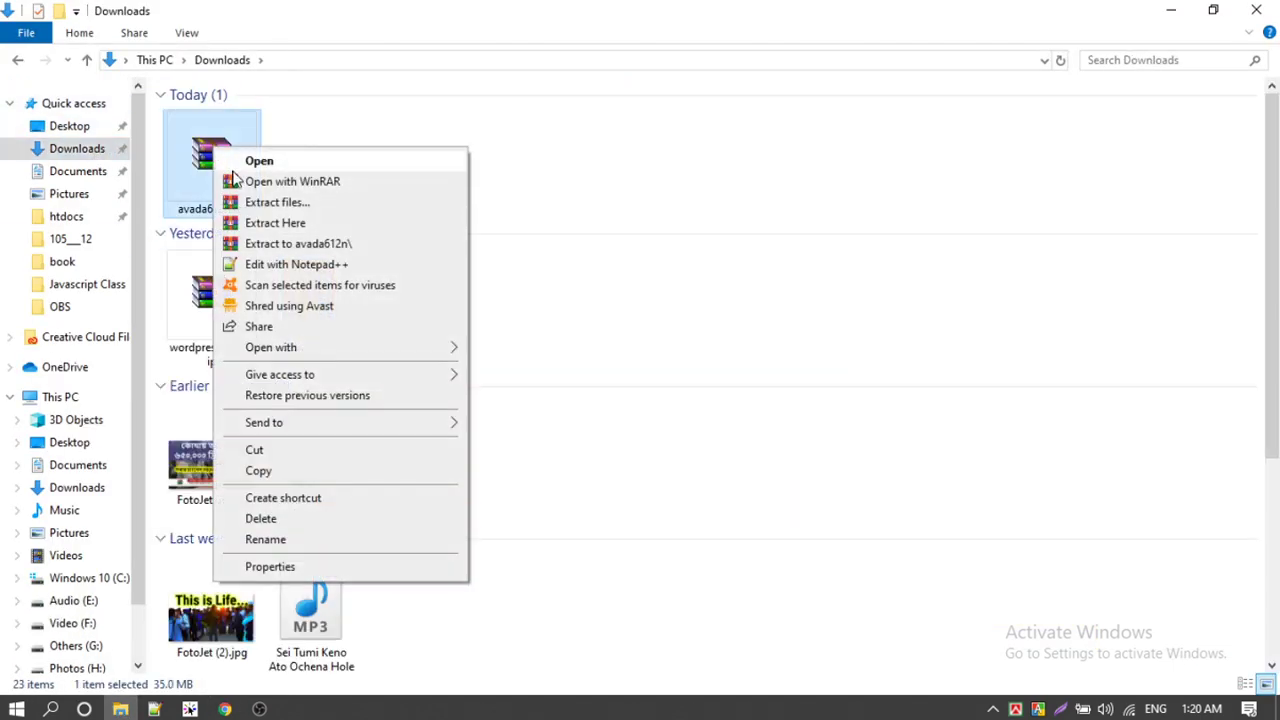
{"action": "left_click", "coordinate": [275, 245]}
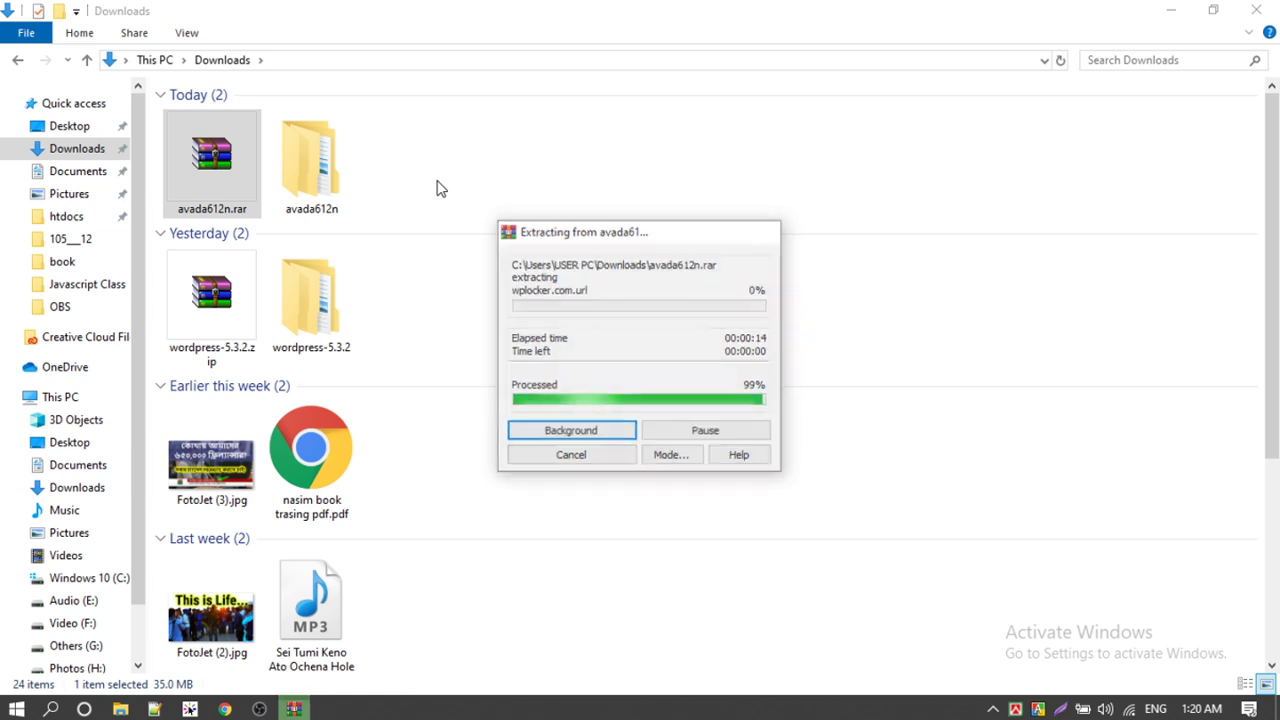
{"action": "left_click", "coordinate": [440, 188]}
Step: Browse the inner avada612n folder and the Extras Layer Slider and Revolution Slider Docs folders
{"action": "double_click", "coordinate": [285, 178]}
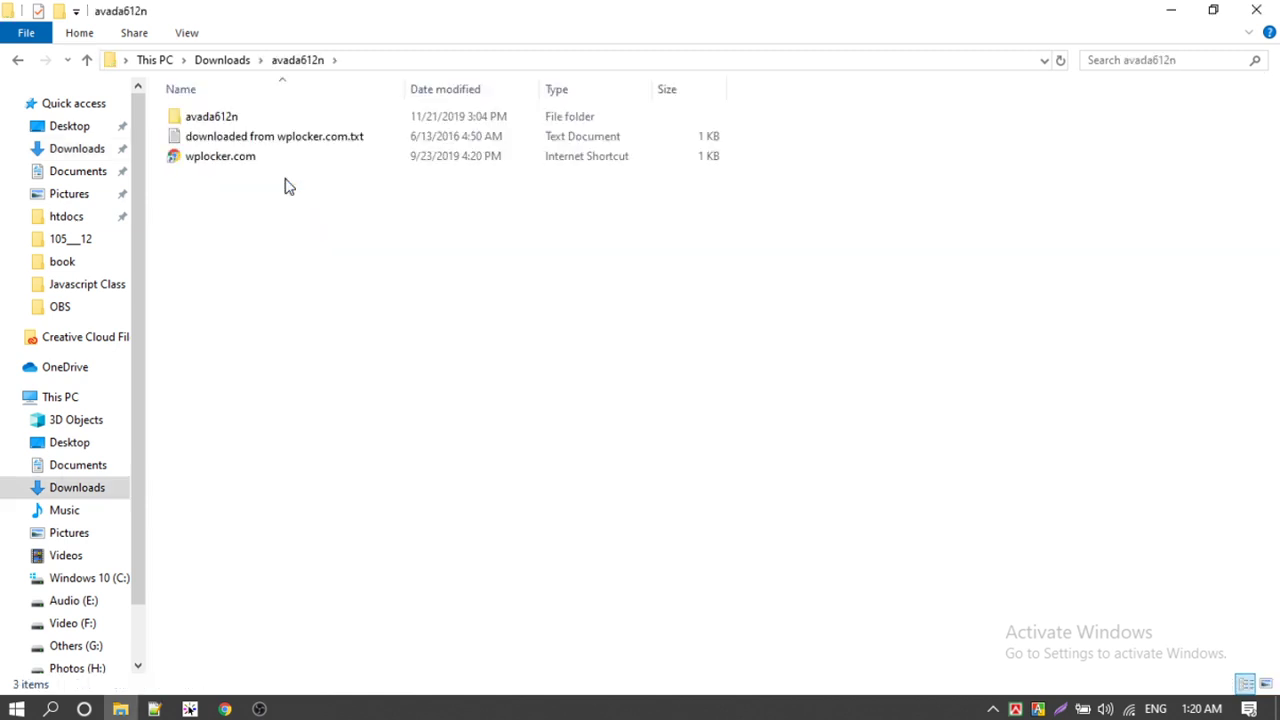
{"action": "left_click", "coordinate": [213, 120]}
{"action": "double_click", "coordinate": [213, 120]}
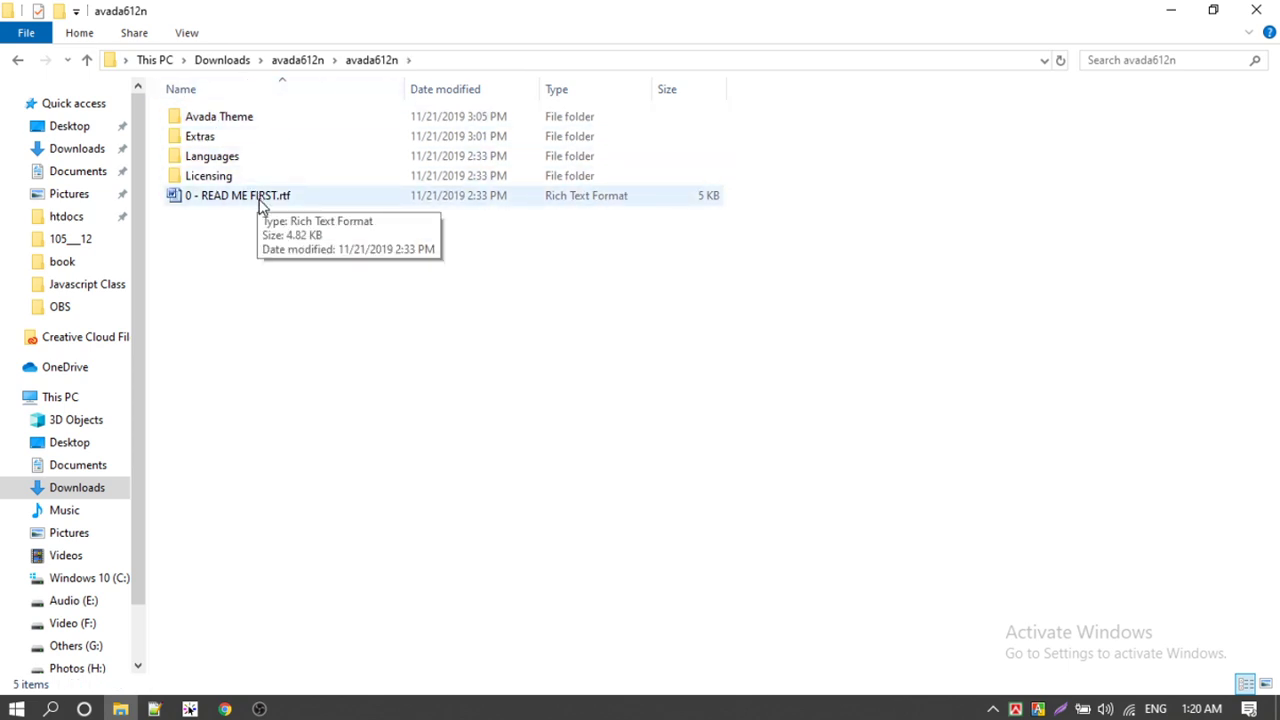
{"action": "left_click", "coordinate": [221, 160]}
{"action": "left_click", "coordinate": [224, 177]}
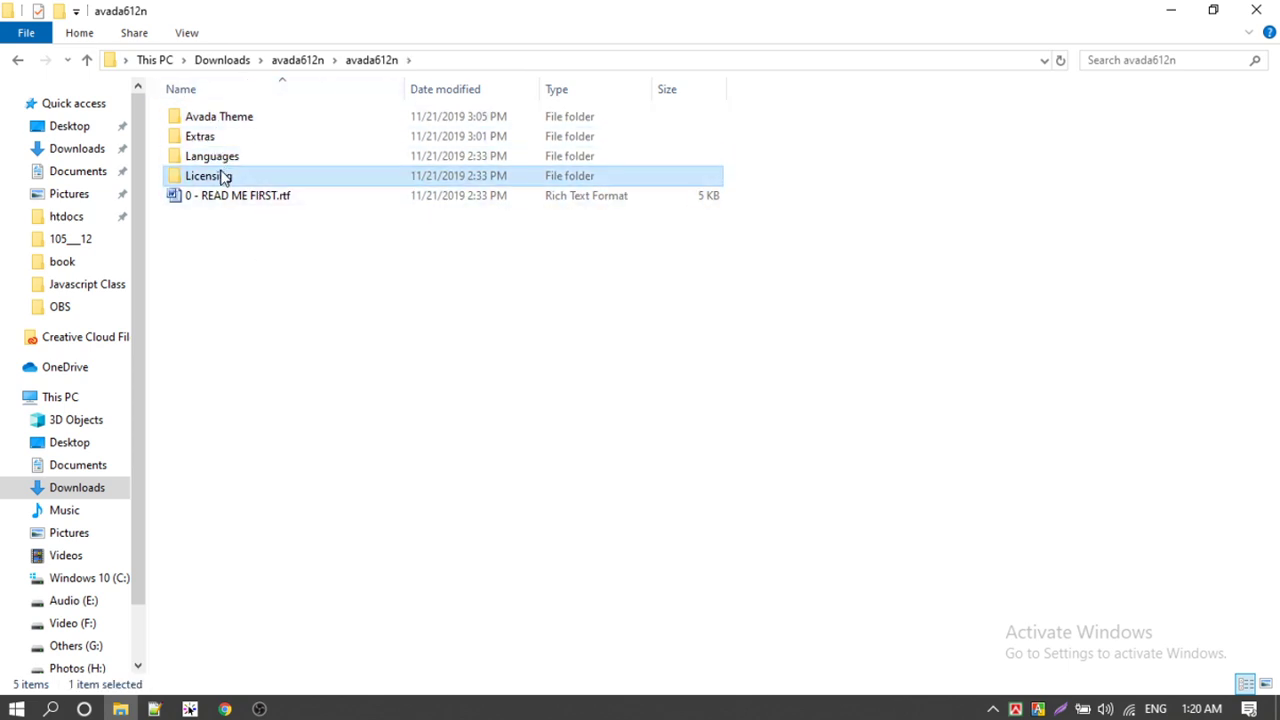
{"action": "left_click", "coordinate": [224, 235]}
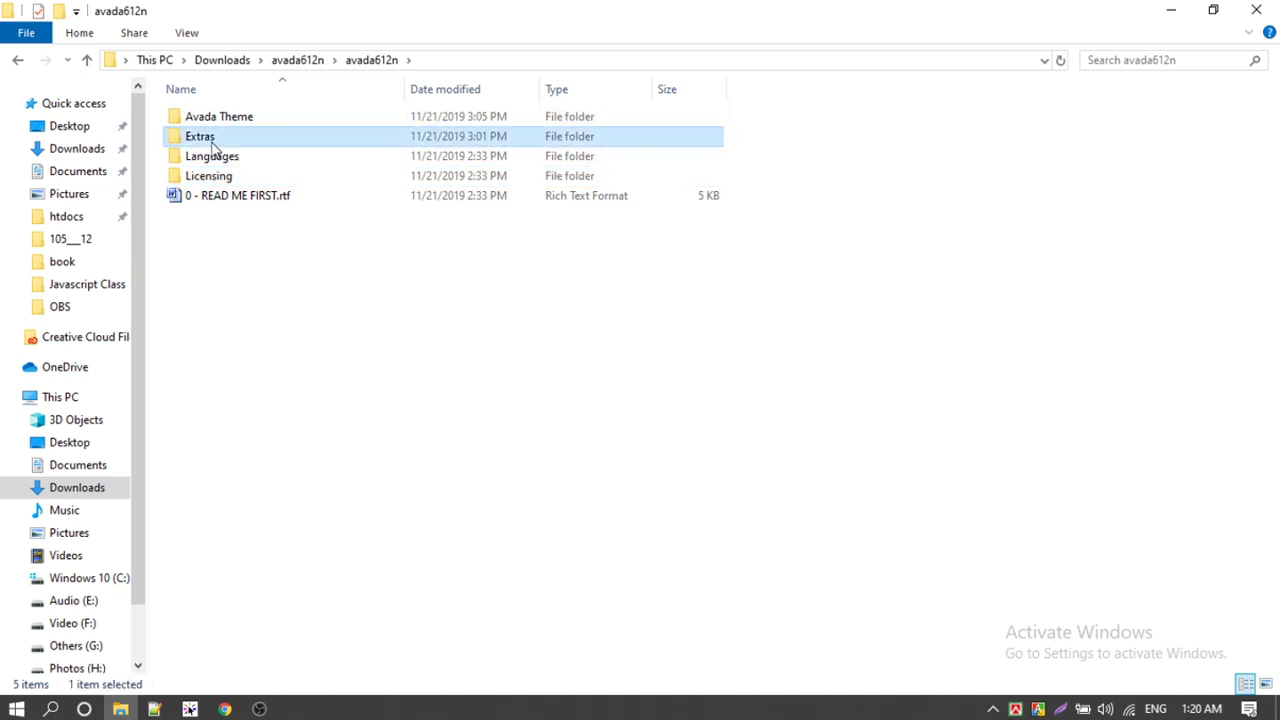
{"action": "double_click", "coordinate": [214, 140]}
{"action": "double_click", "coordinate": [214, 119]}
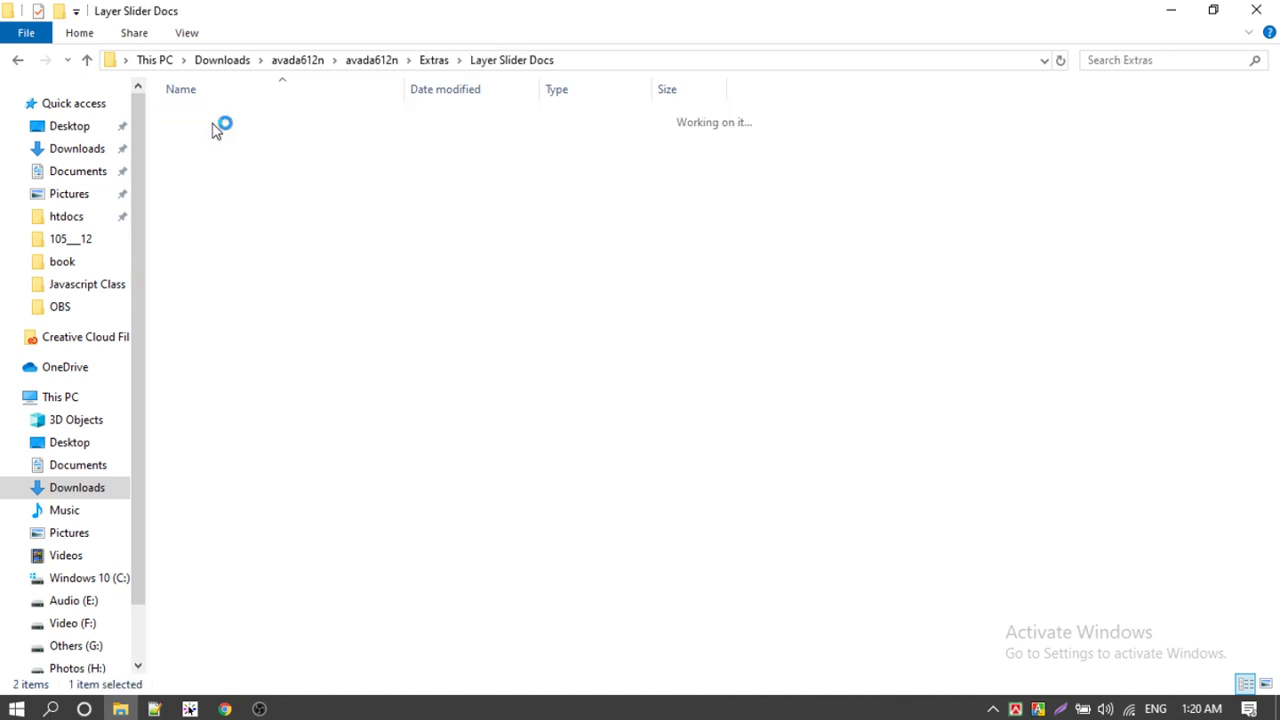
{"action": "left_click", "coordinate": [17, 62]}
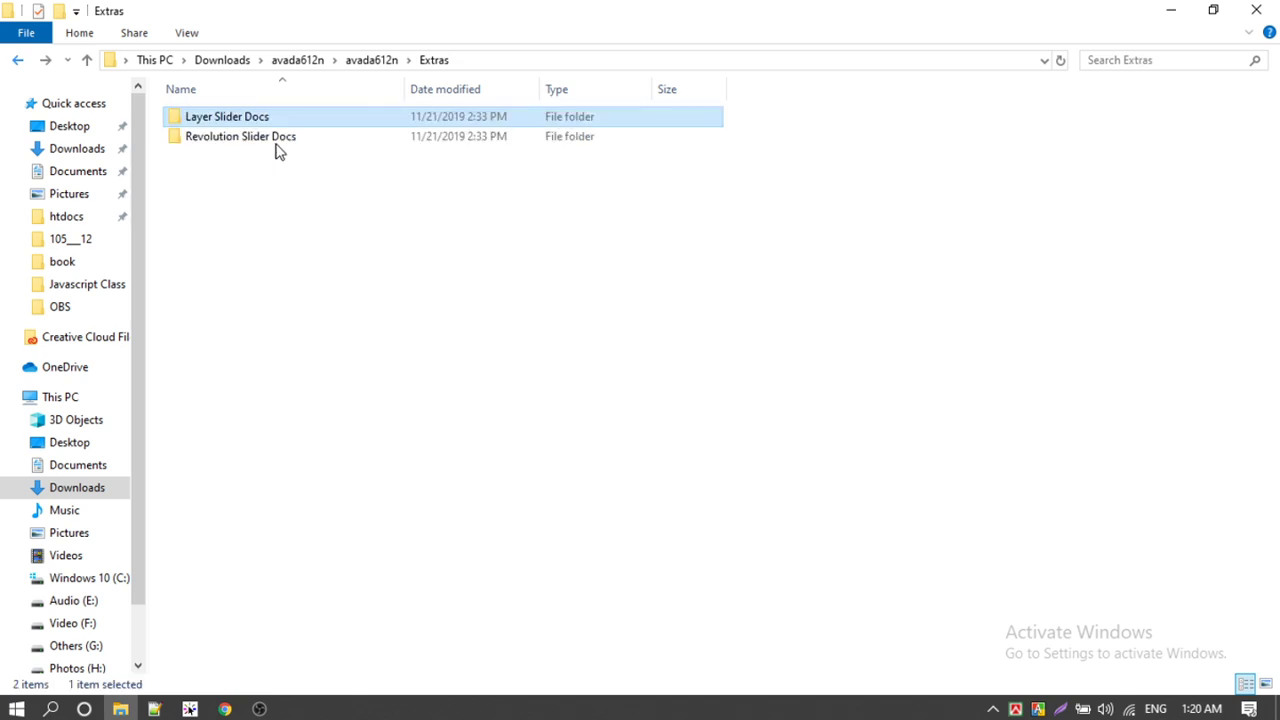
{"action": "double_click", "coordinate": [246, 137]}
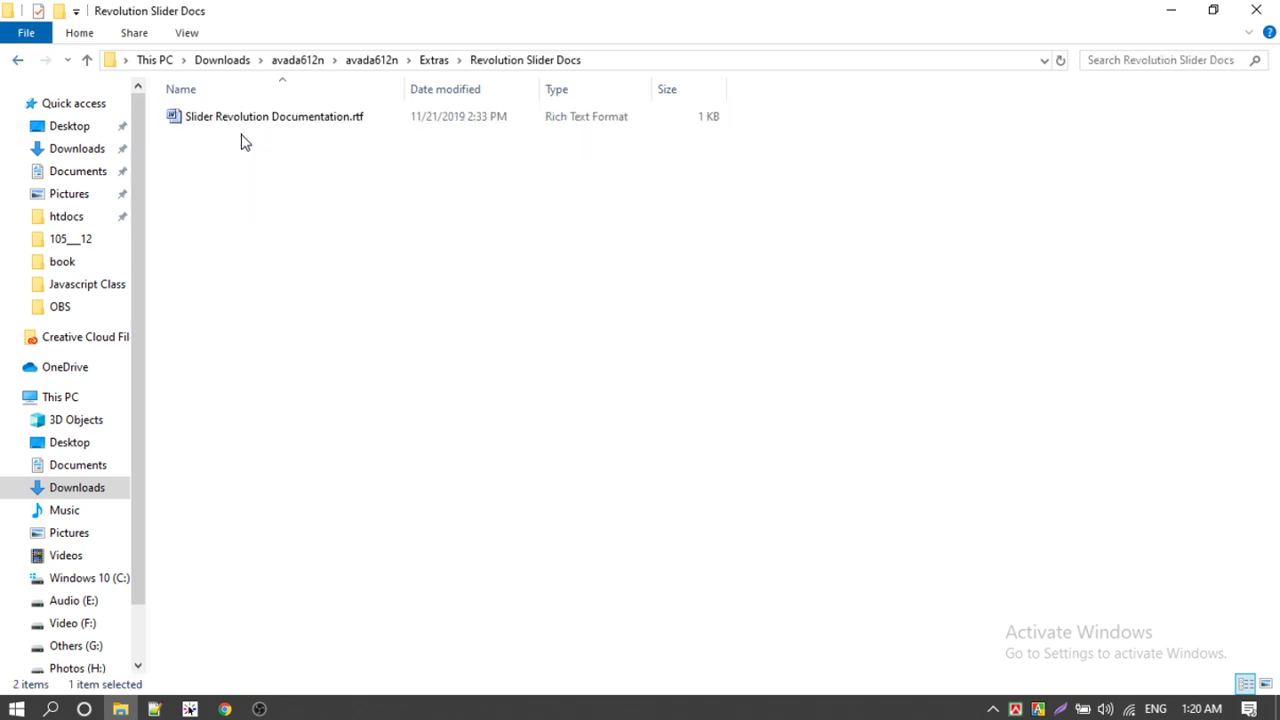
{"action": "left_click", "coordinate": [19, 61]}
{"action": "left_click", "coordinate": [19, 61]}
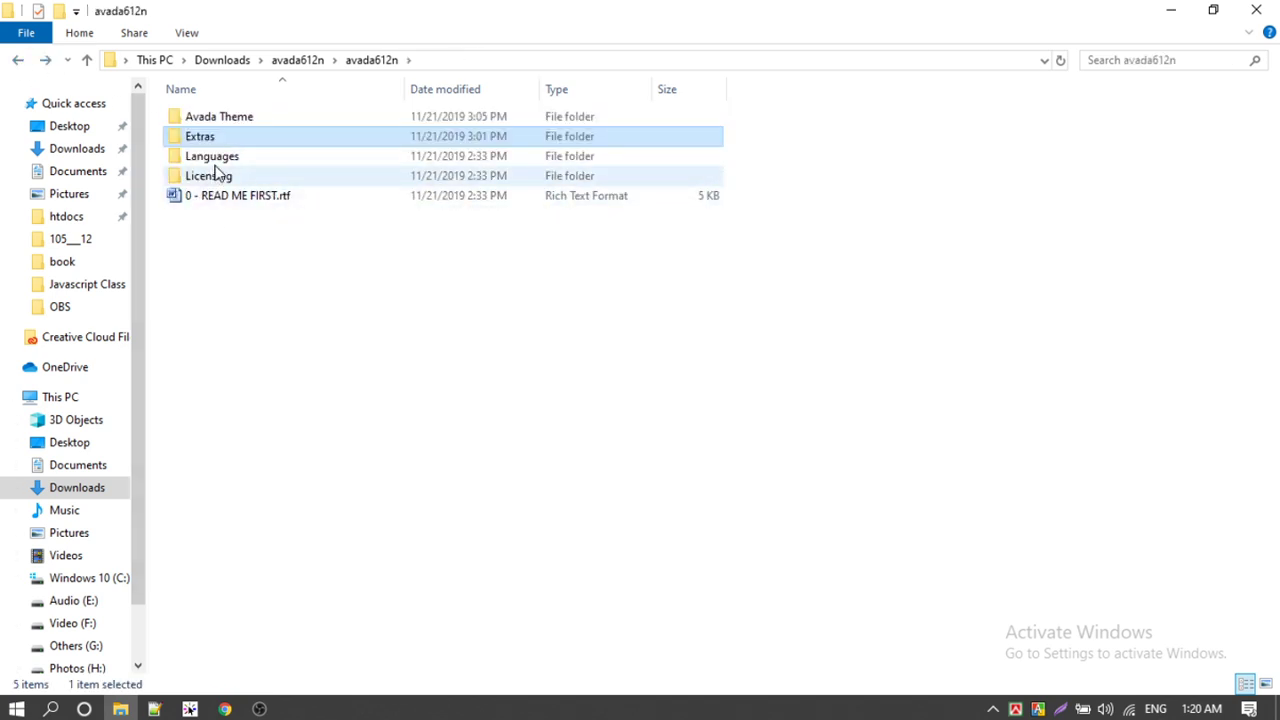
Step: Look inside the Languages folder's fusion-builder translations folder
{"action": "double_click", "coordinate": [212, 157]}
{"action": "left_click", "coordinate": [225, 139]}
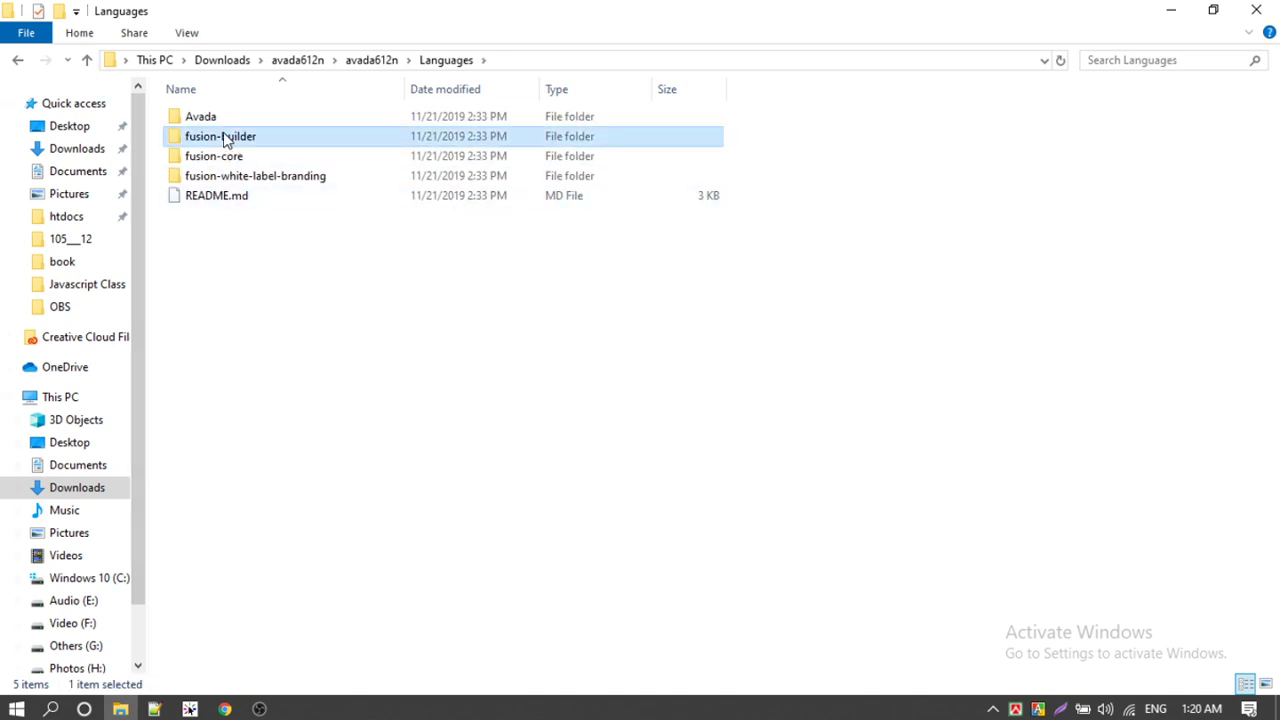
{"action": "double_click", "coordinate": [225, 139]}
{"action": "left_click", "coordinate": [19, 61]}
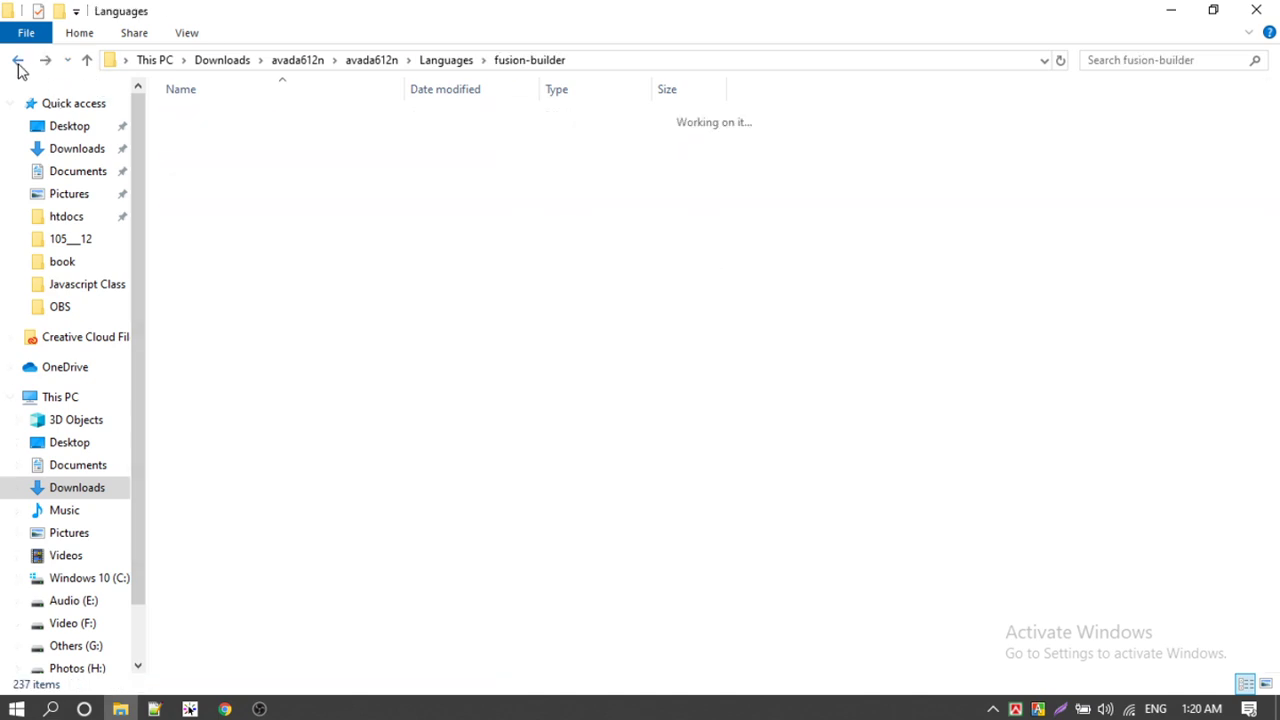
{"action": "left_click", "coordinate": [17, 61]}
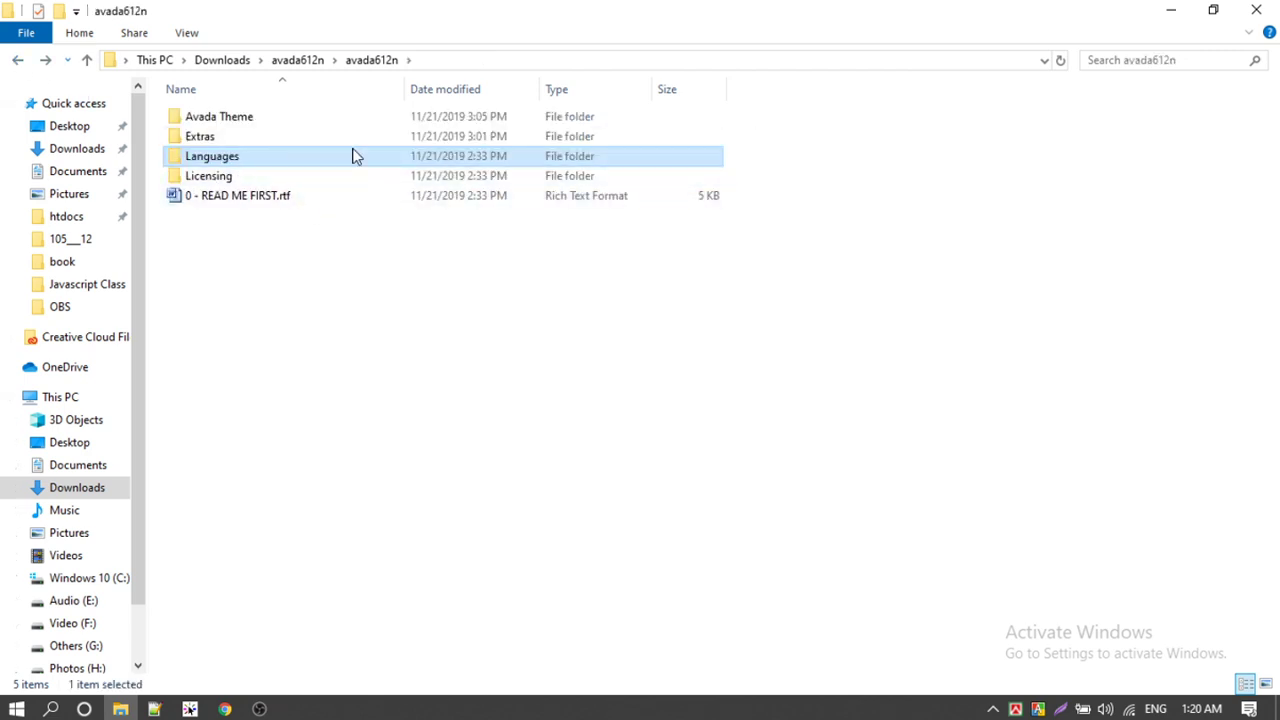
Step: Inspect the Avada Theme folder's Avada and Avada-Child-Theme folders, then return to the browser
{"action": "double_click", "coordinate": [240, 120]}
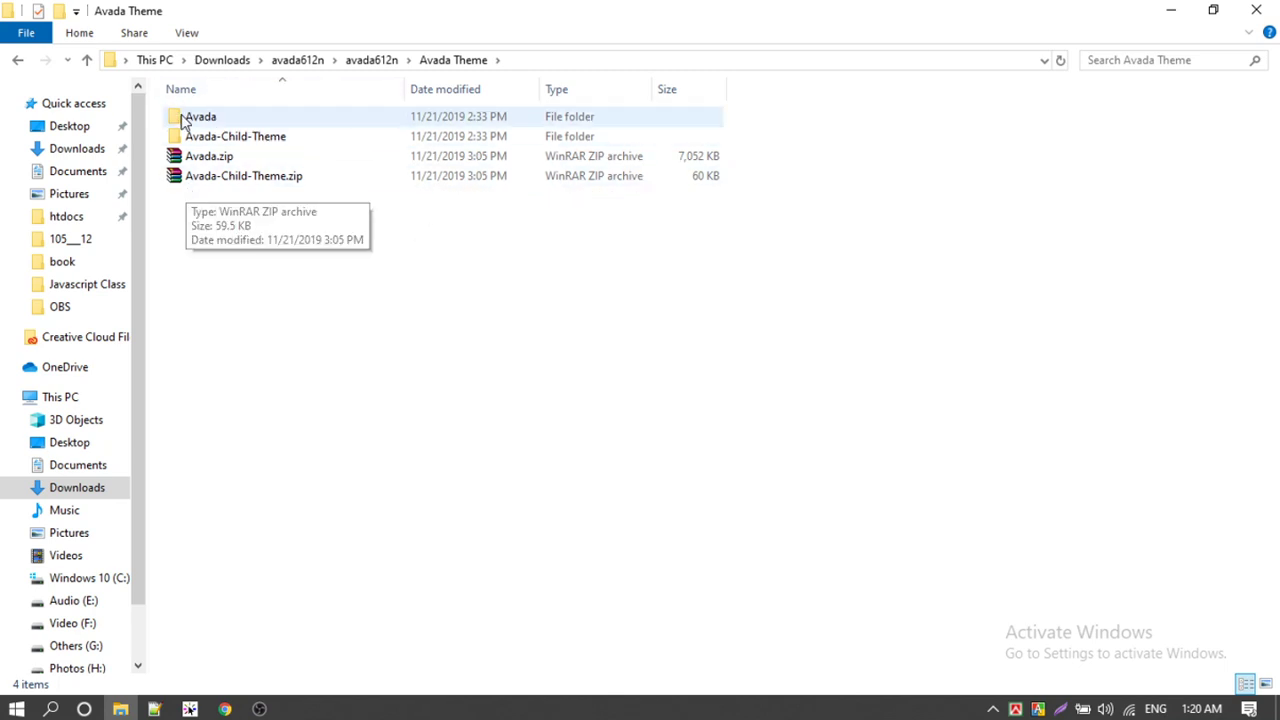
{"action": "left_click", "coordinate": [224, 124]}
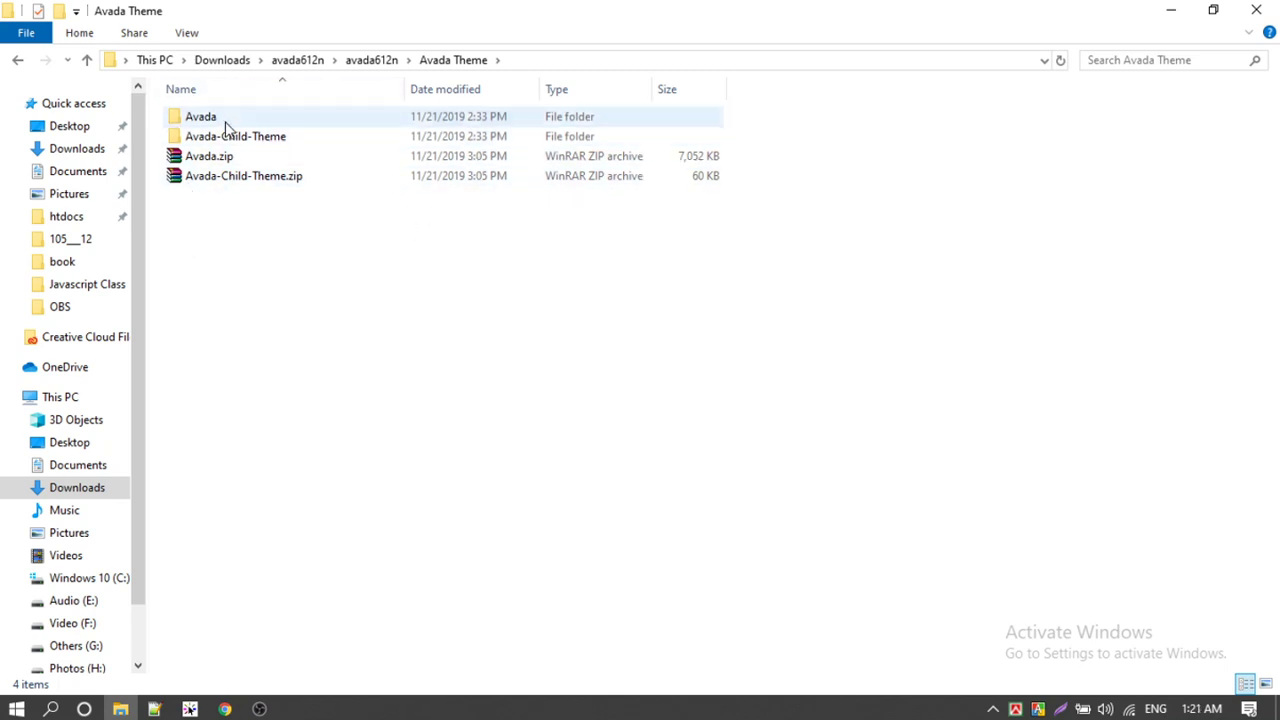
{"action": "double_click", "coordinate": [224, 124]}
{"action": "left_click", "coordinate": [18, 64]}
{"action": "left_click", "coordinate": [241, 142]}
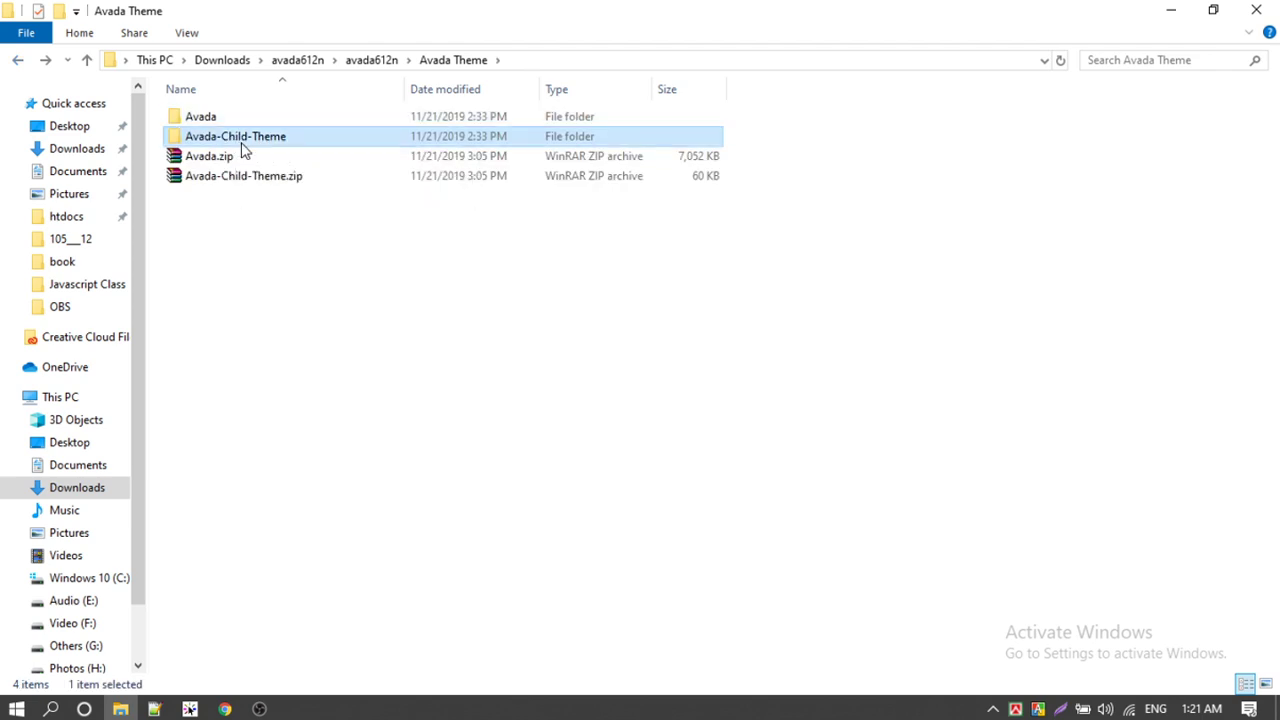
{"action": "left_click", "coordinate": [224, 121]}
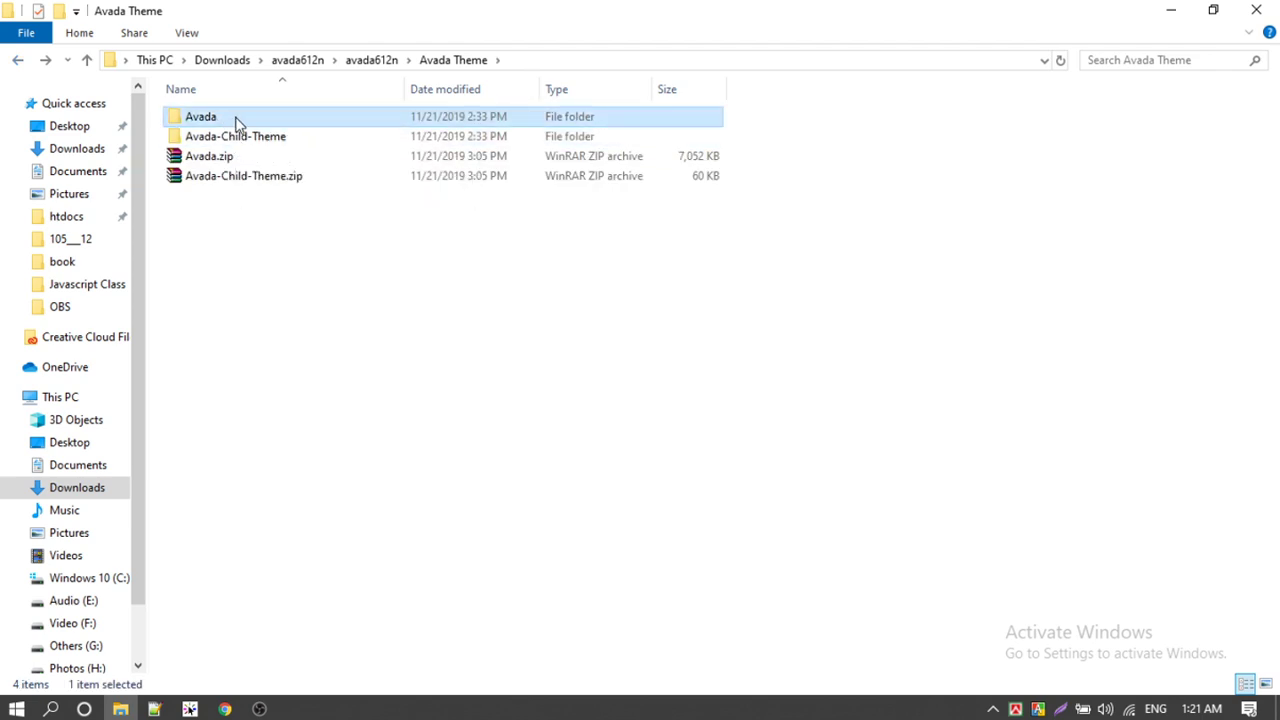
{"action": "left_click", "coordinate": [247, 142]}
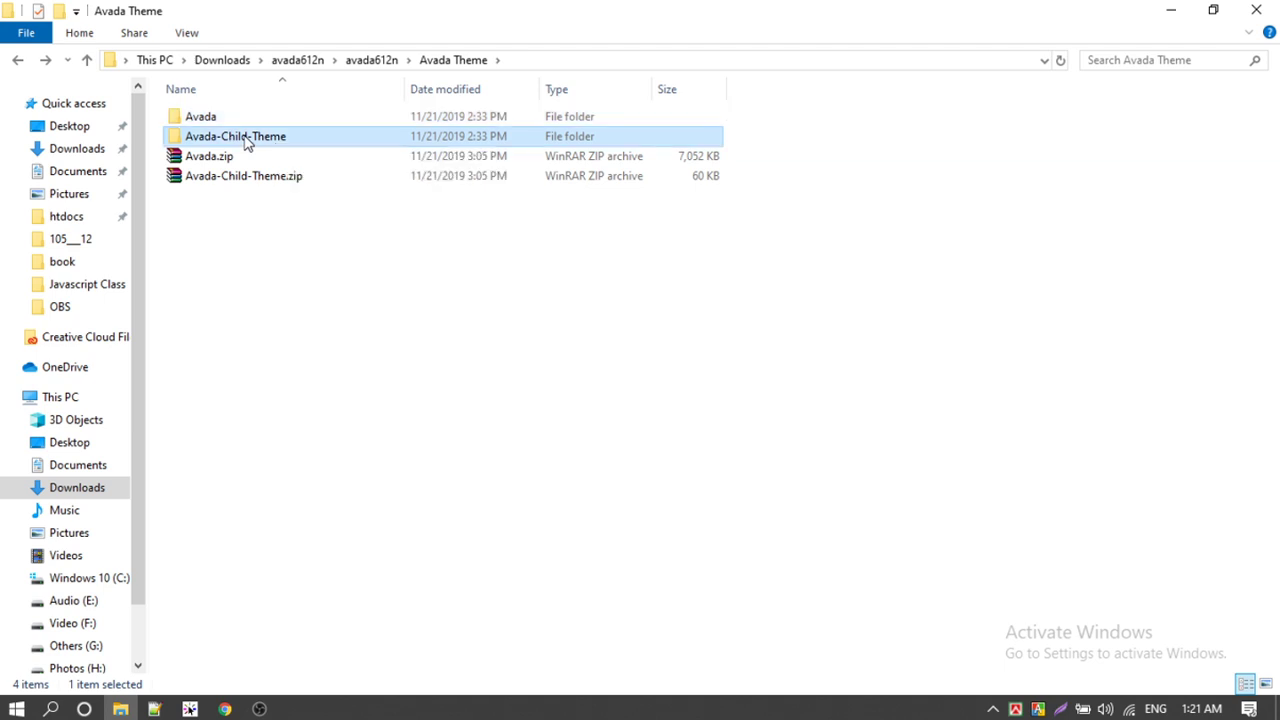
{"action": "left_click", "coordinate": [224, 709]}
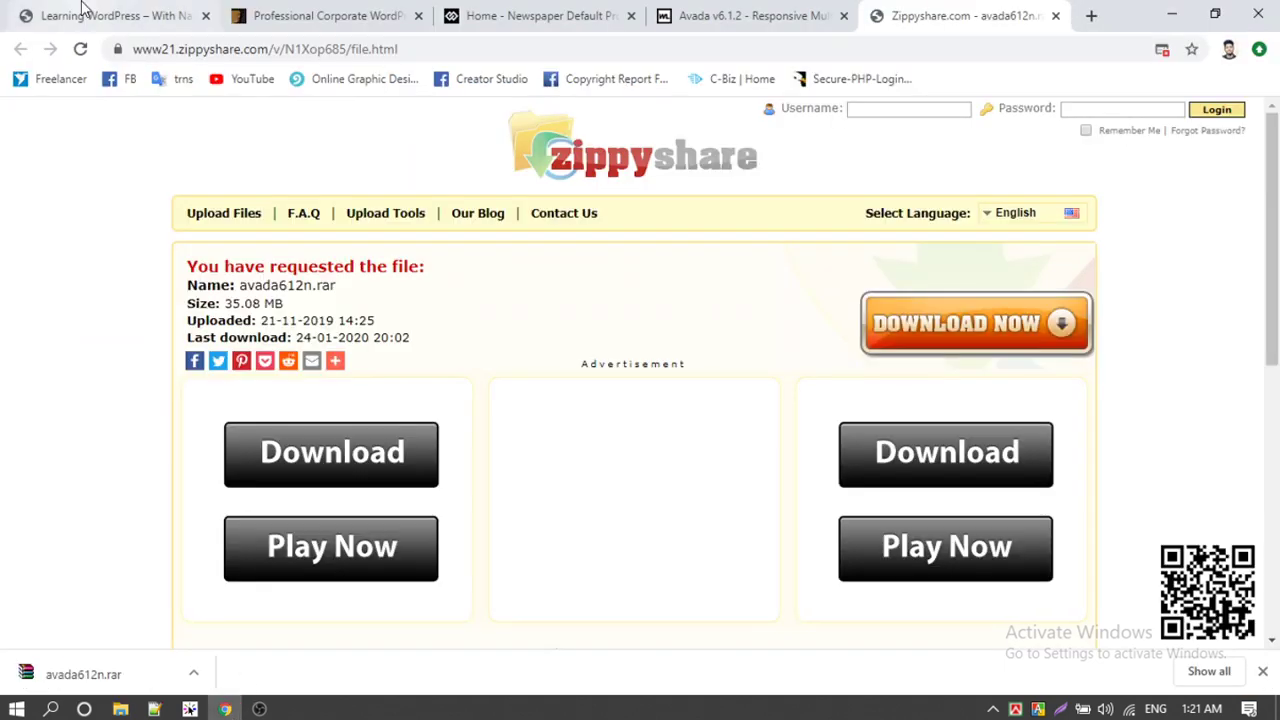
Step: Load the Learning WordPress site's /wp-admin login page
{"action": "left_click", "coordinate": [90, 15]}
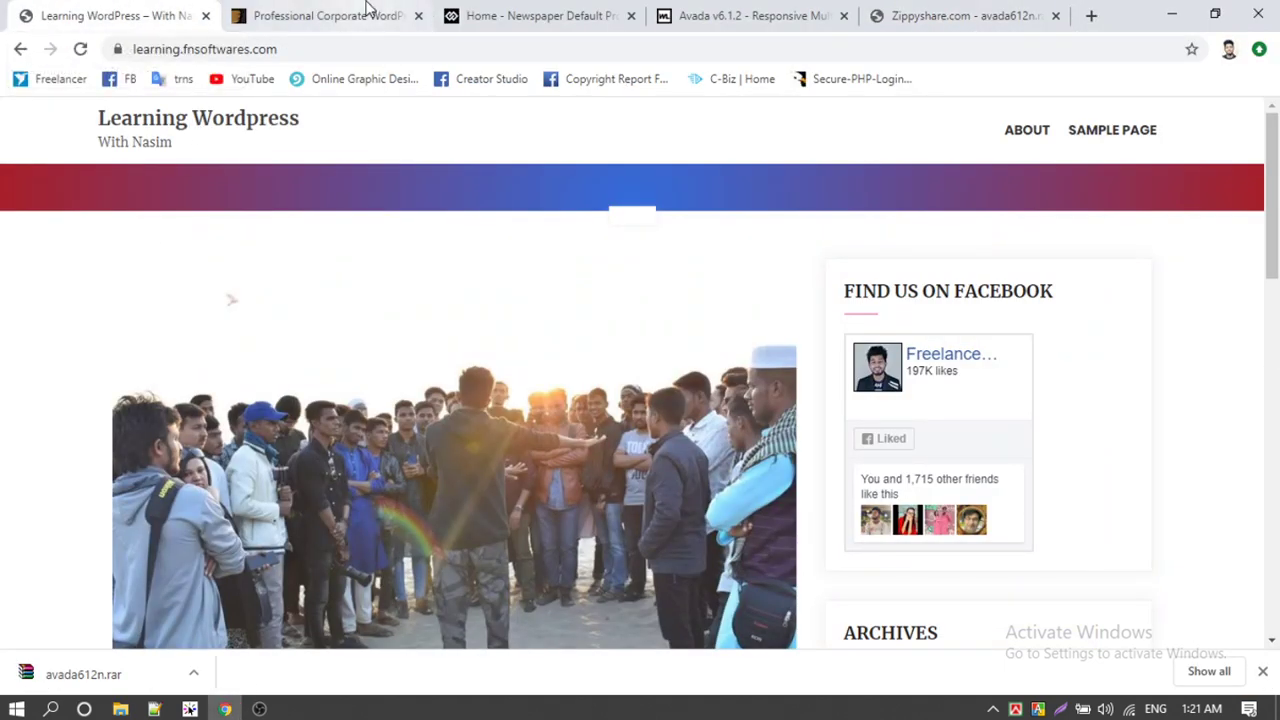
{"action": "left_click", "coordinate": [366, 14]}
{"action": "left_click", "coordinate": [168, 12]}
{"action": "left_click", "coordinate": [437, 46]}
{"action": "type", "text": "/w"}
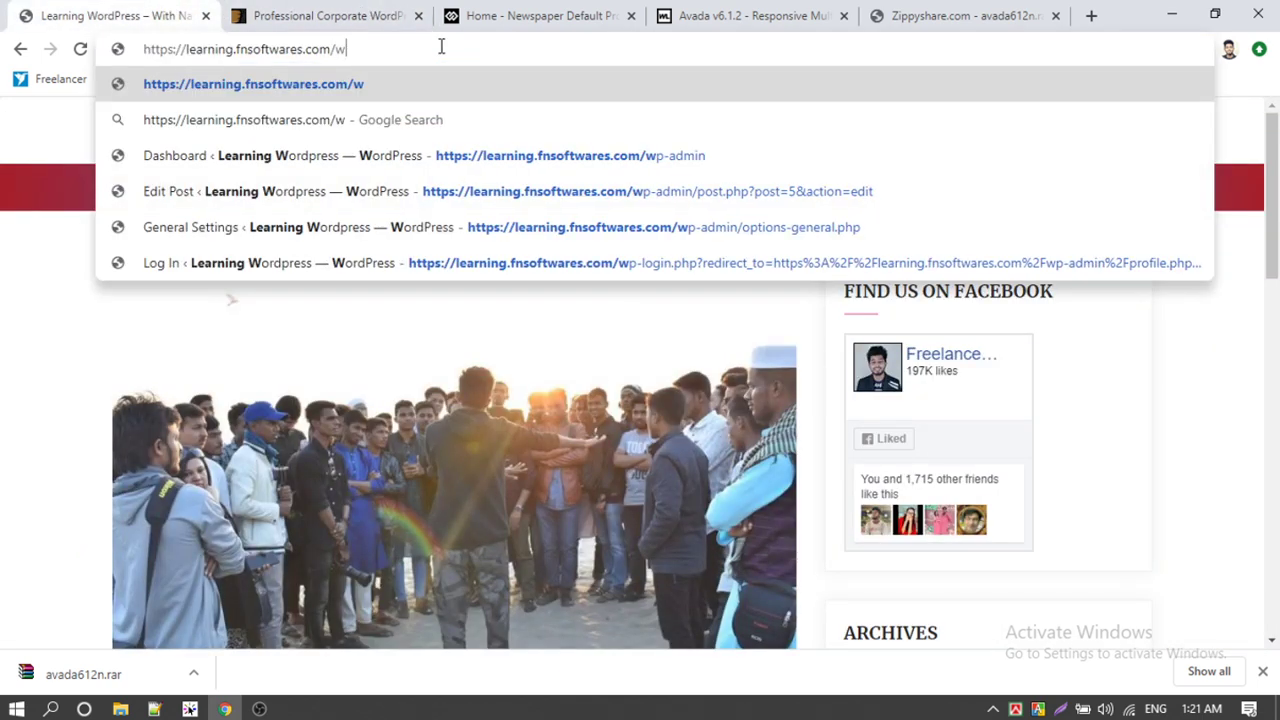
{"action": "type", "text": "p-admin"}
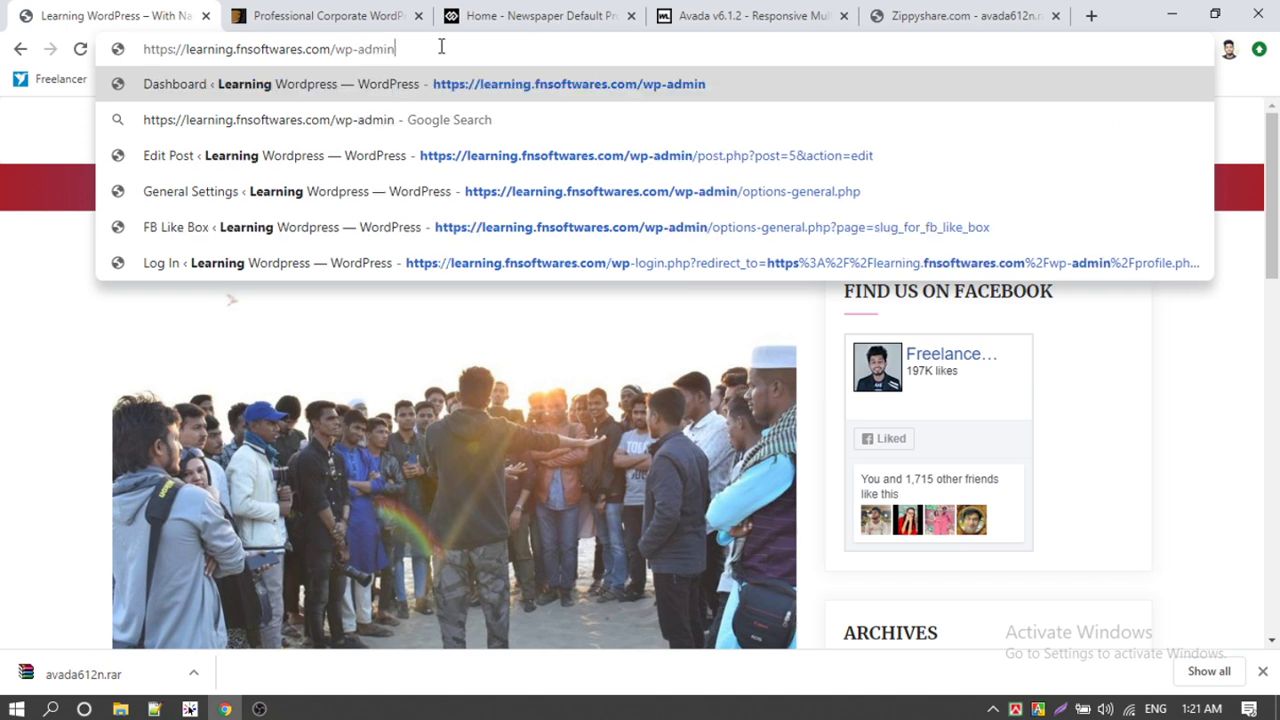
{"action": "key", "text": "Return"}
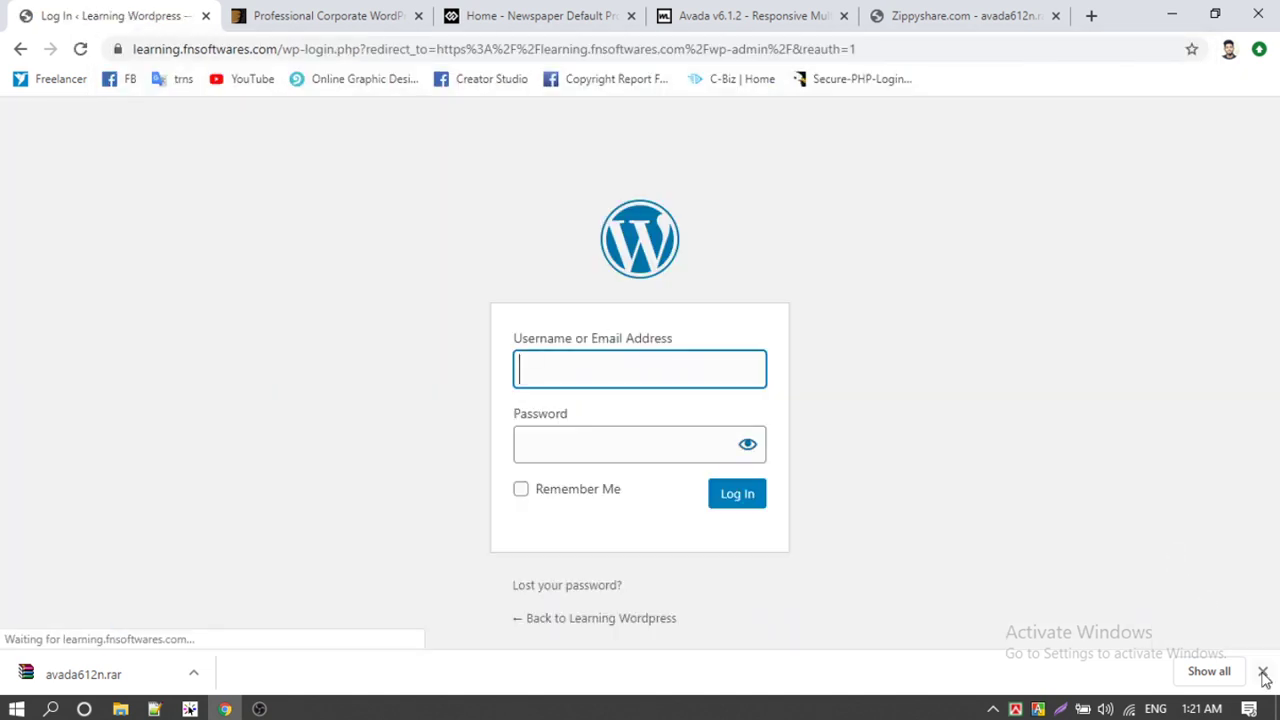
Step: Log in with the administrator username and password, retrying after correcting the password
{"action": "left_click", "coordinate": [1263, 675]}
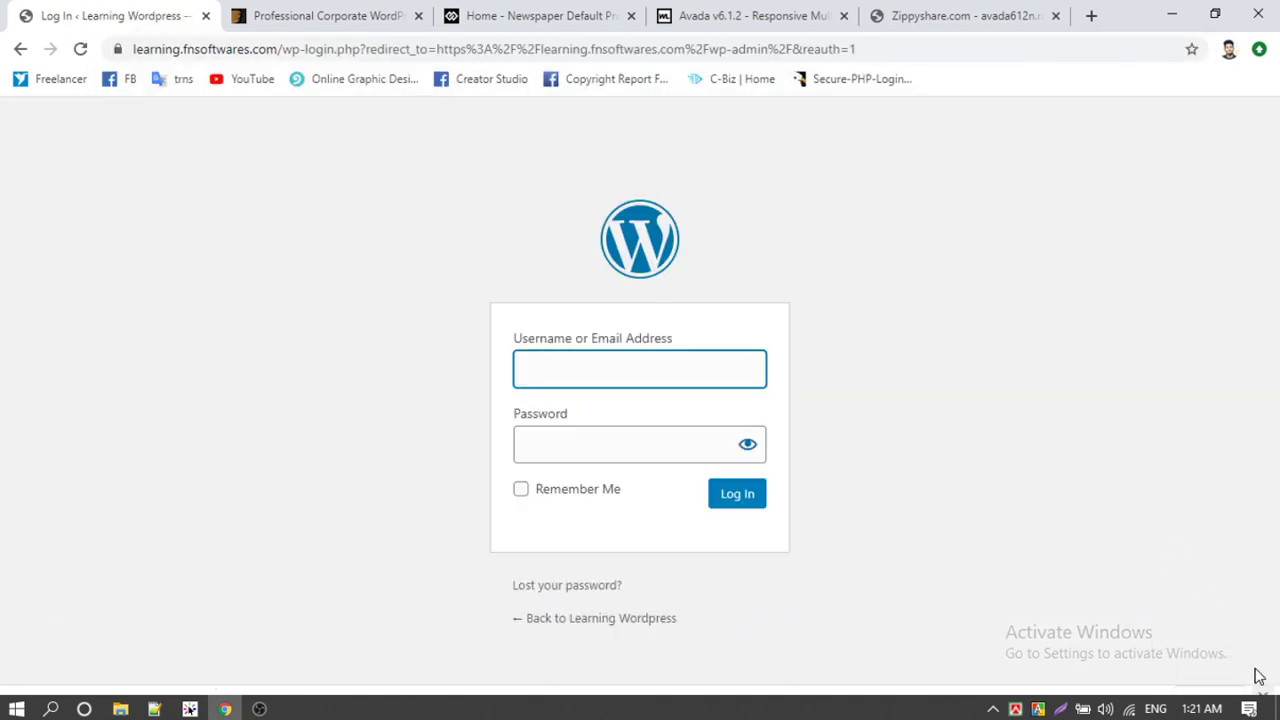
{"action": "type", "text": "admin"}
{"action": "left_click", "coordinate": [584, 437]}
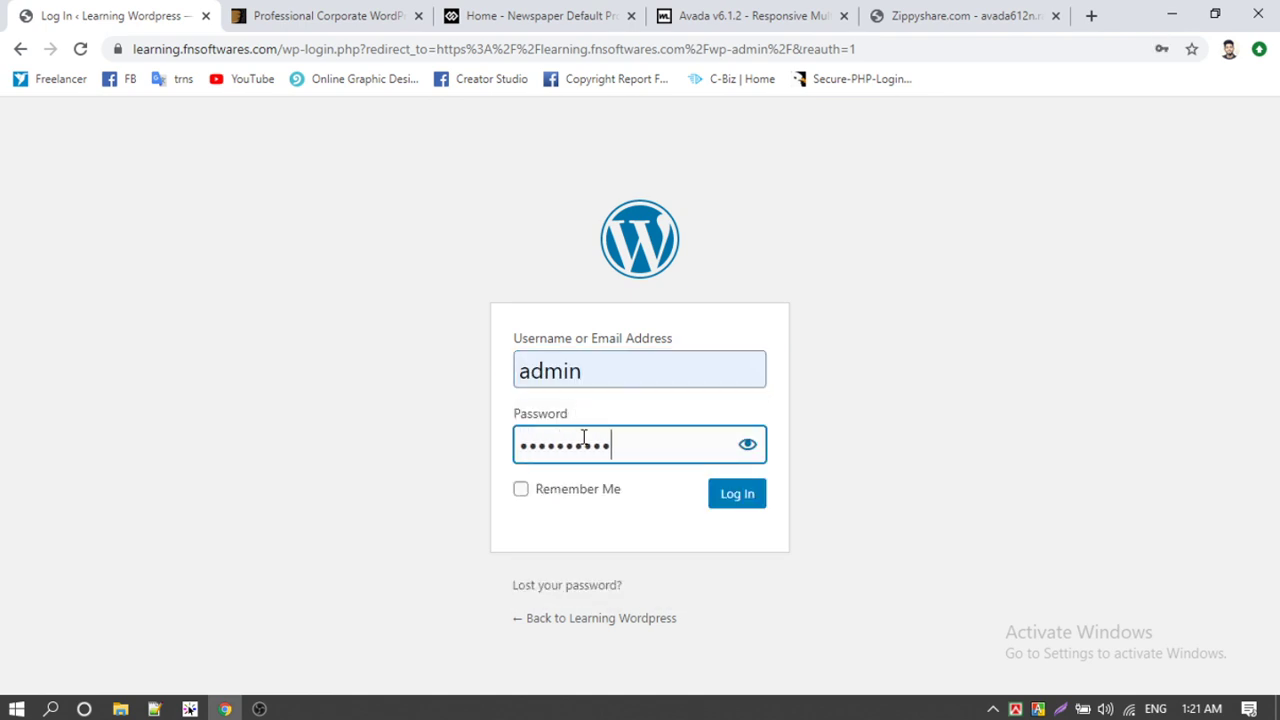
{"action": "key", "text": "Return"}
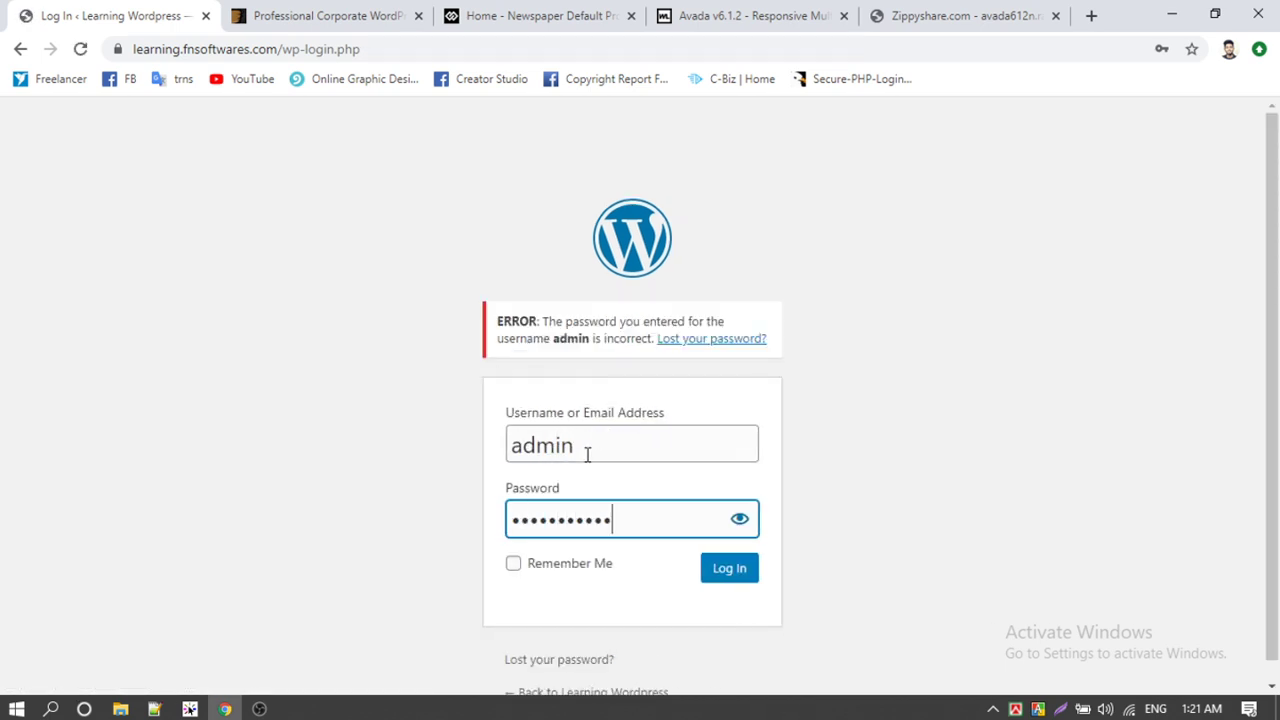
{"action": "key", "text": "Return"}
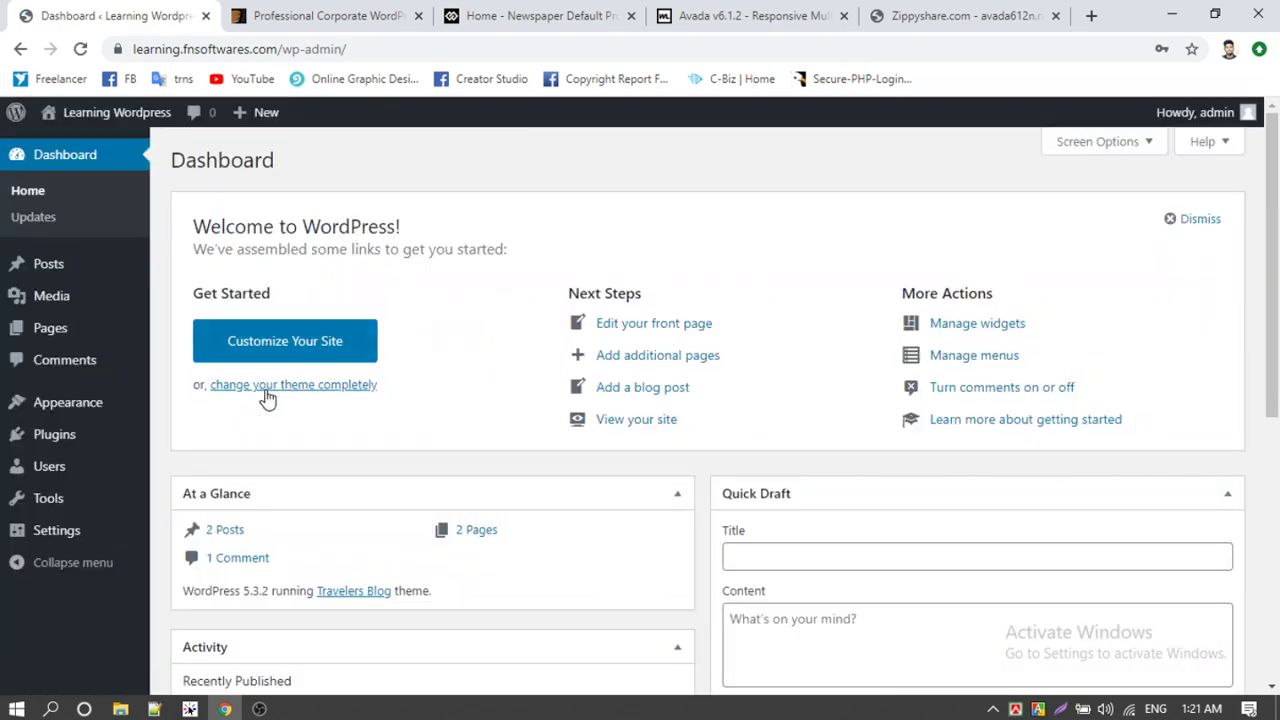
Step: Open the Theme Editor, accept the direct-editing warning, and load Theme Header header.php
{"action": "mouse_move", "coordinate": [88, 412]}
{"action": "left_click", "coordinate": [208, 512]}
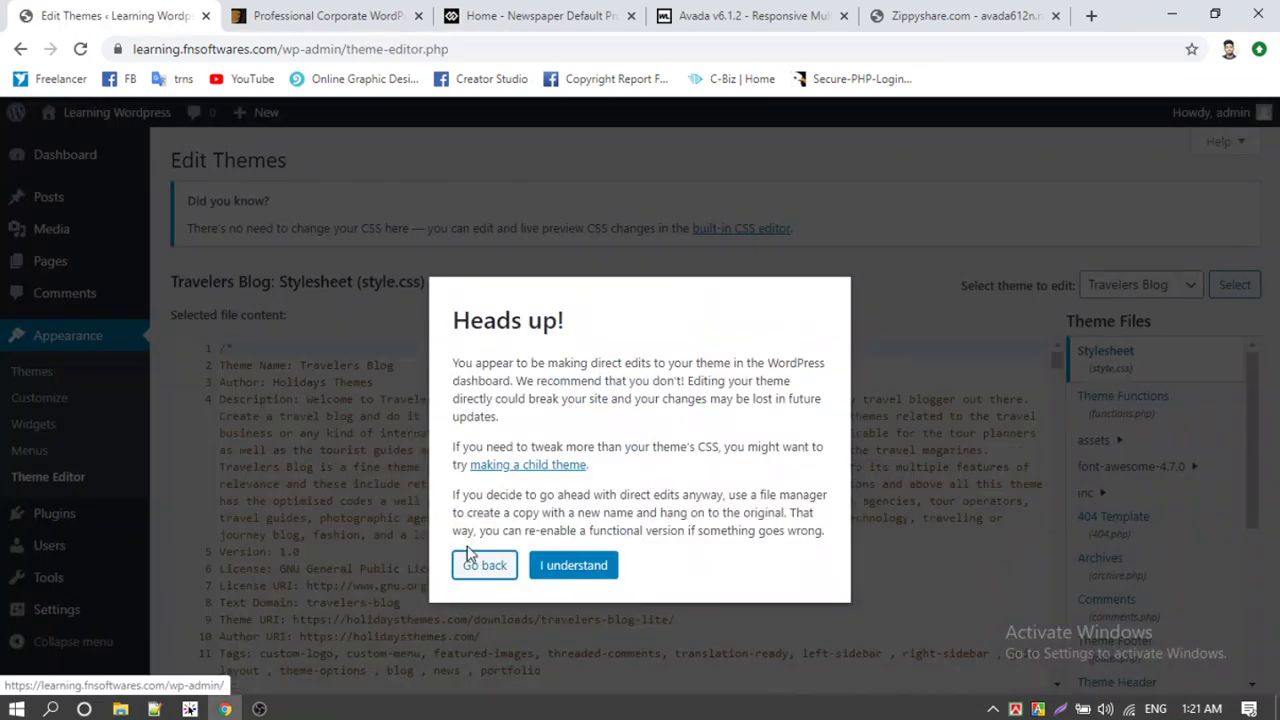
{"action": "left_click", "coordinate": [585, 568]}
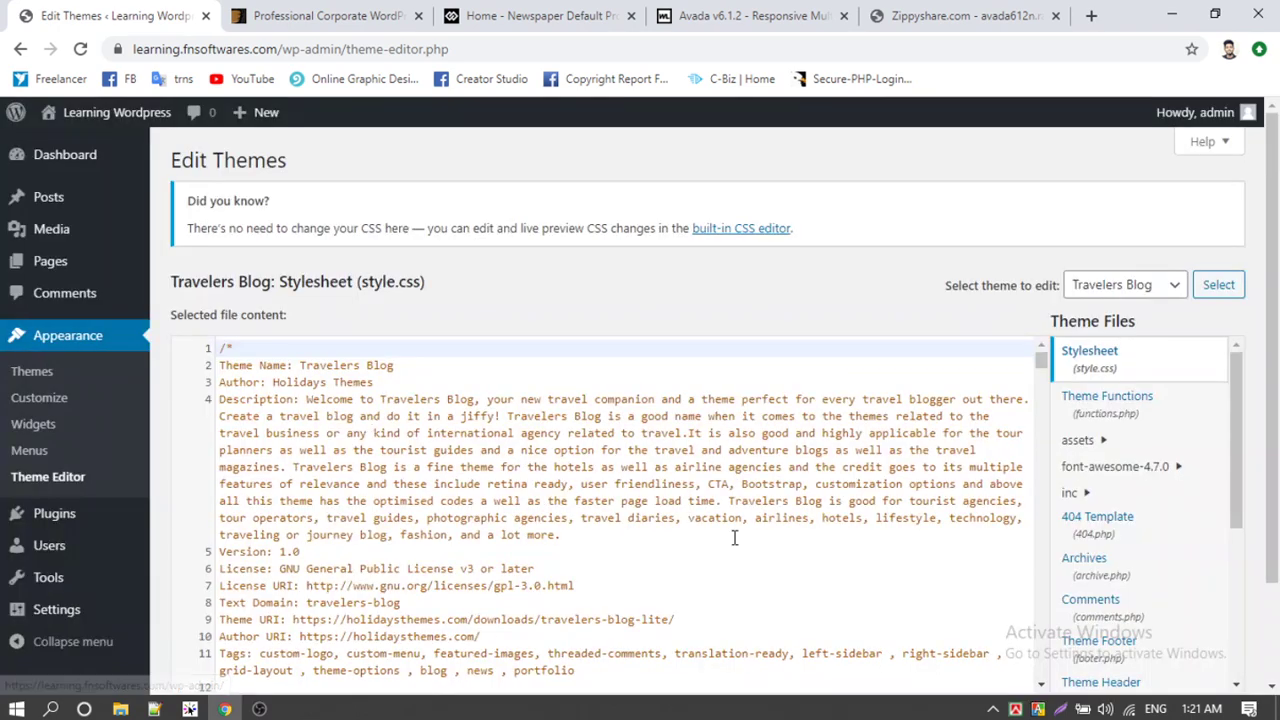
{"action": "scroll", "coordinate": [1127, 498], "scroll_direction": "down", "scroll_amount": 3}
{"action": "left_click", "coordinate": [1127, 498]}
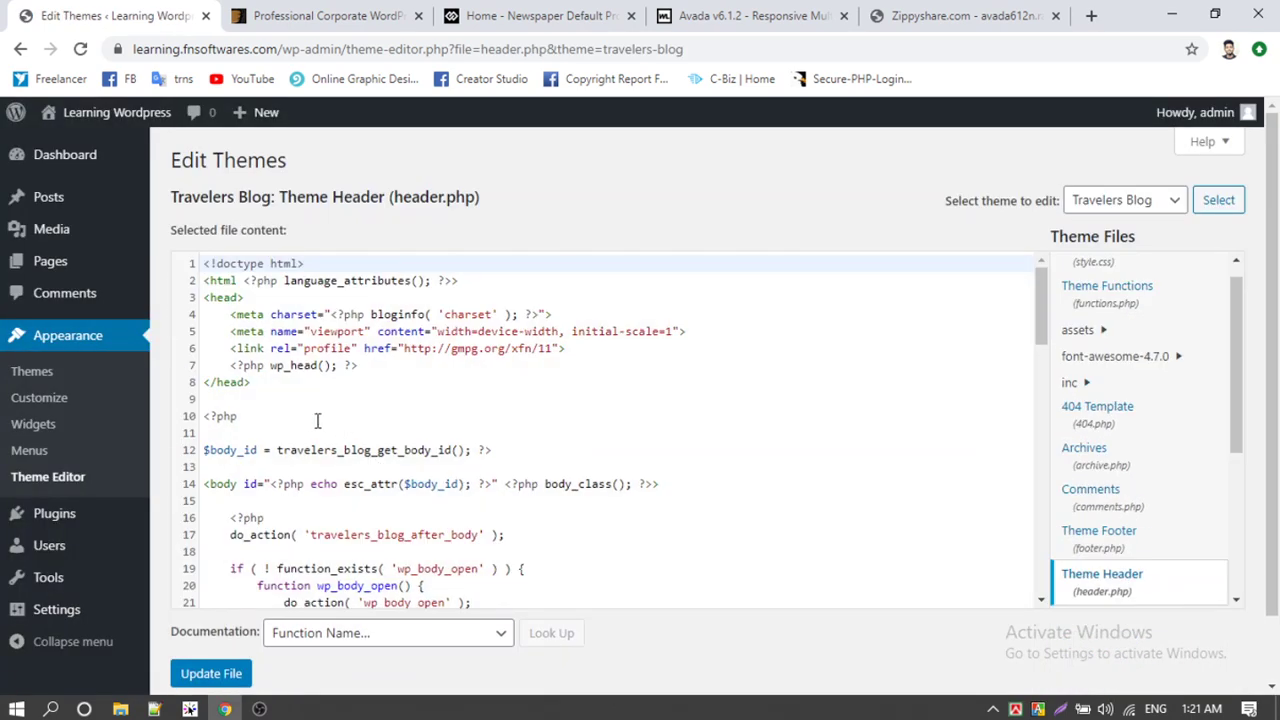
Step: Delete the function name on header.php line 12 and save the file
{"action": "left_click_drag", "start_coordinate": [317, 421], "coordinate": [341, 484]}
{"action": "double_click", "coordinate": [316, 451]}
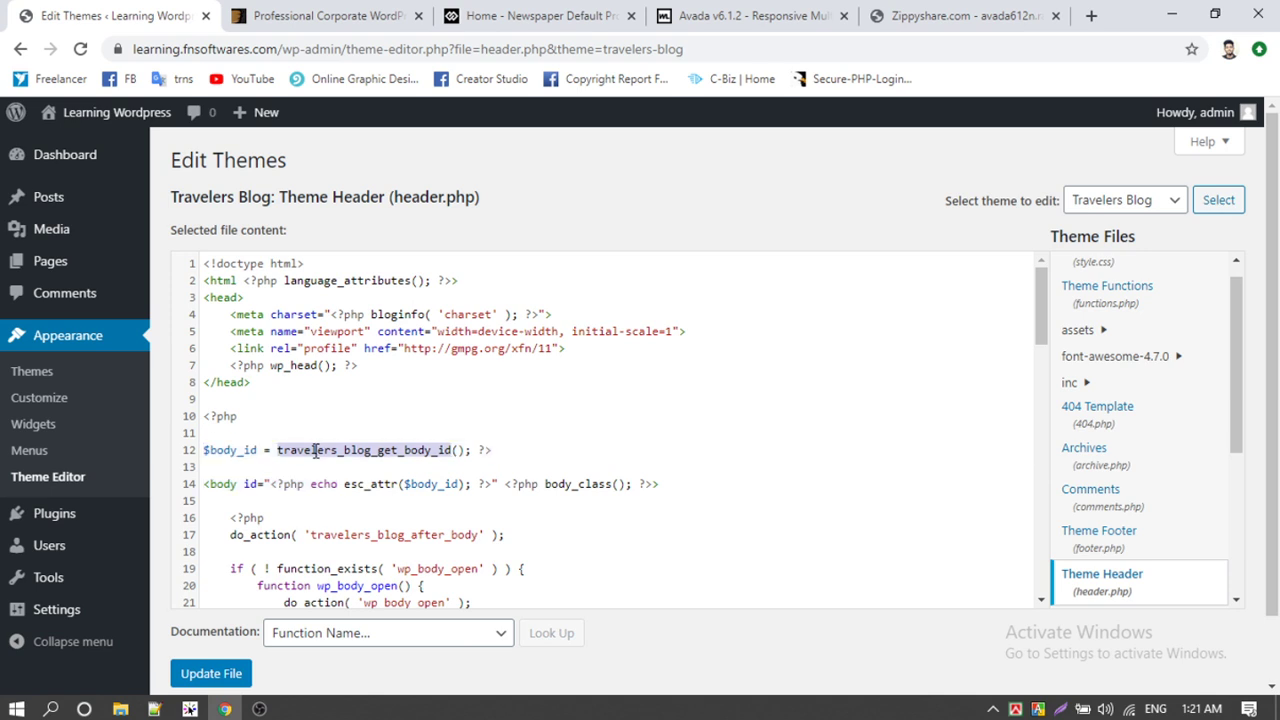
{"action": "key", "text": "BackSpace"}
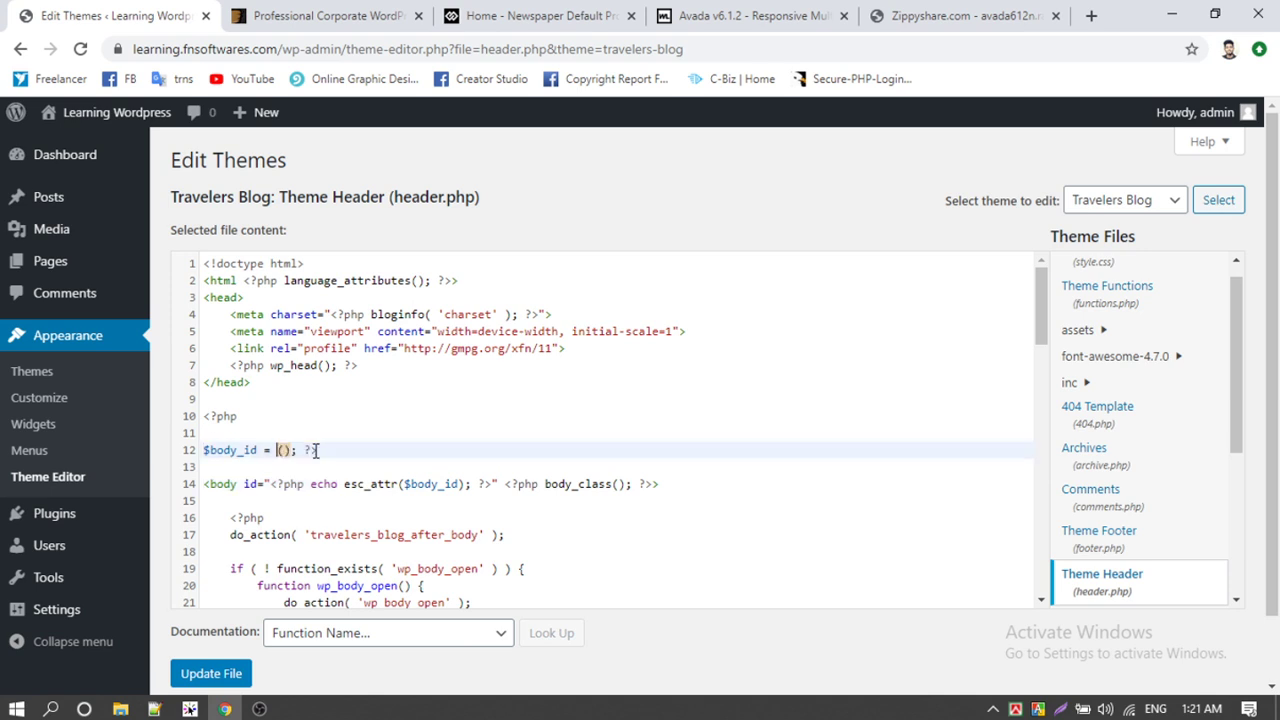
{"action": "key", "text": "ctrl+z"}
{"action": "left_click", "coordinate": [296, 451]}
{"action": "double_click", "coordinate": [330, 450]}
{"action": "key", "text": "ctrl+c"}
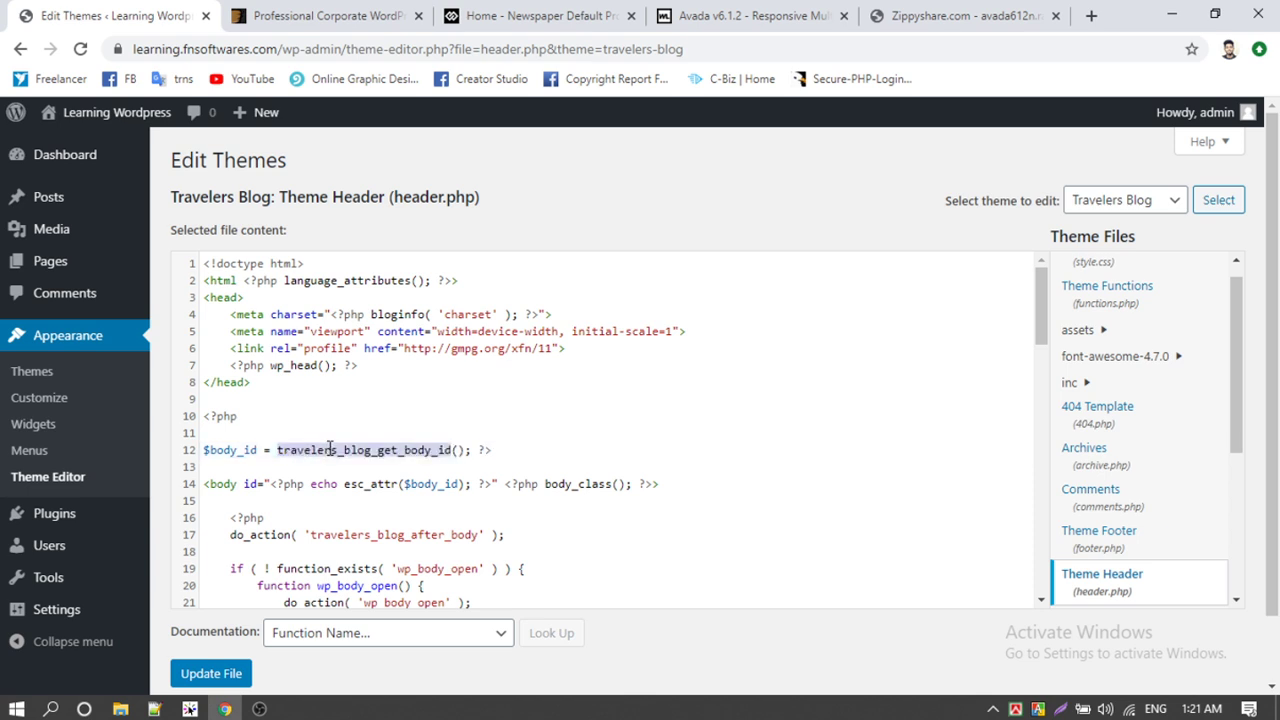
{"action": "key", "text": "BackSpace"}
{"action": "left_click", "coordinate": [211, 673]}
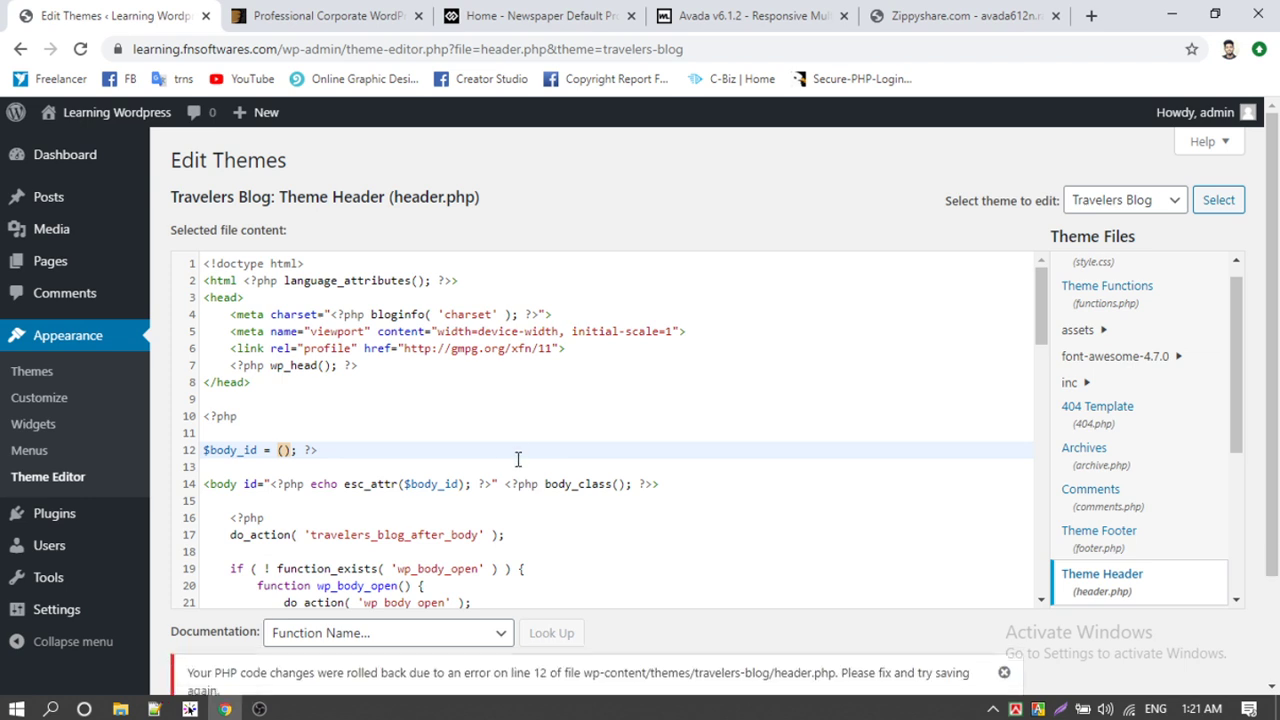
Step: Paste travelers_blog_get_body_id() back onto line 12 and save header.php successfully
{"action": "scroll", "coordinate": [507, 406], "scroll_direction": "down", "scroll_amount": 3}
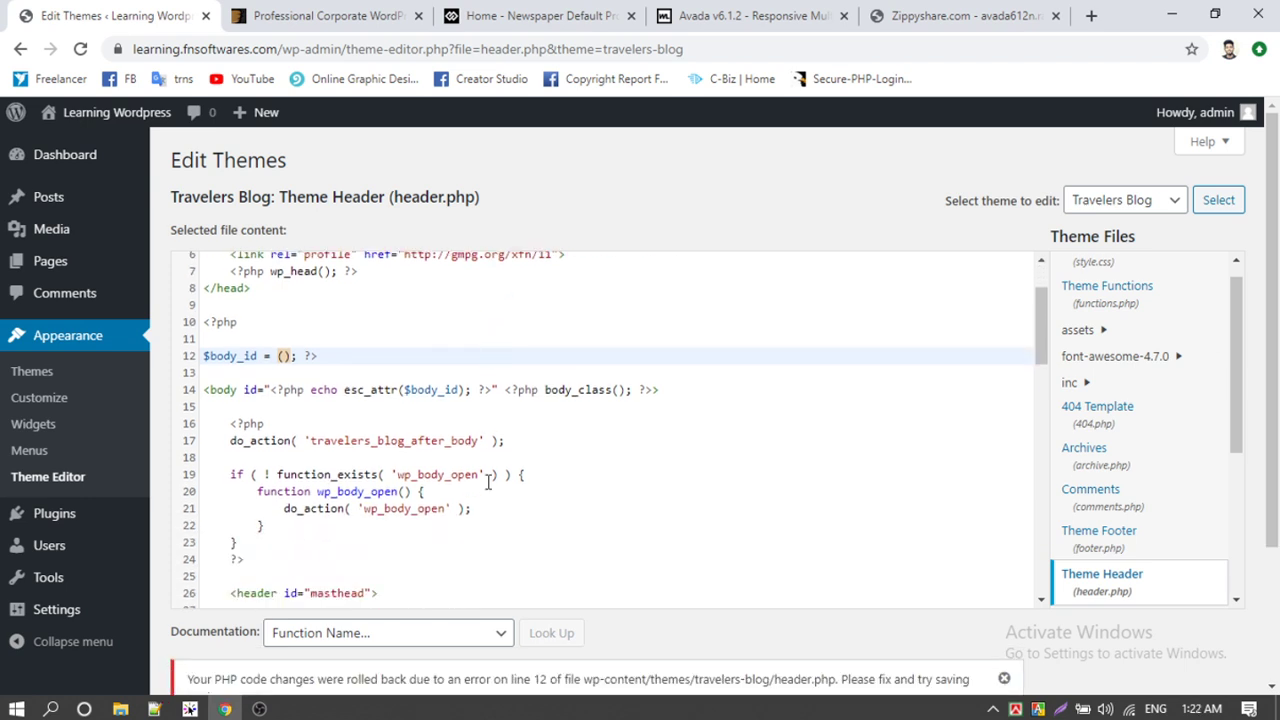
{"action": "scroll", "coordinate": [877, 668], "scroll_direction": "down", "scroll_amount": 2}
{"action": "scroll", "coordinate": [703, 612], "scroll_direction": "up", "scroll_amount": 1}
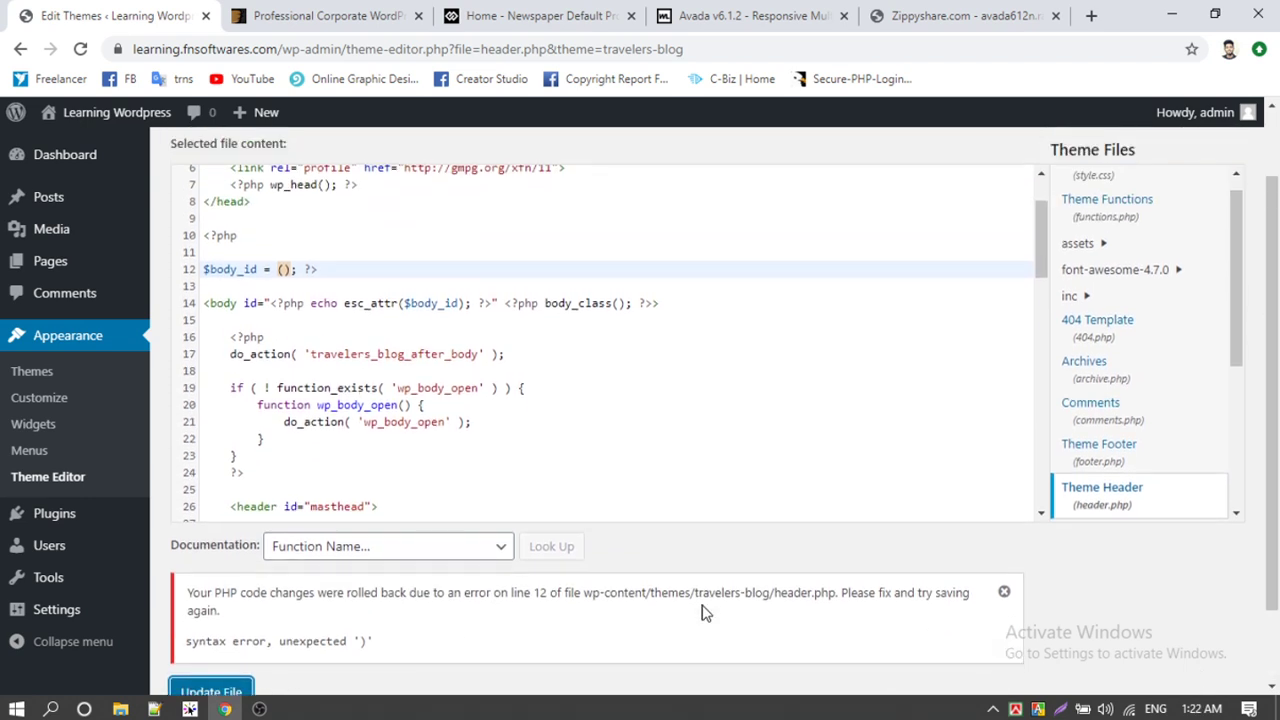
{"action": "left_click", "coordinate": [278, 269]}
{"action": "key", "text": "ctrl+v"}
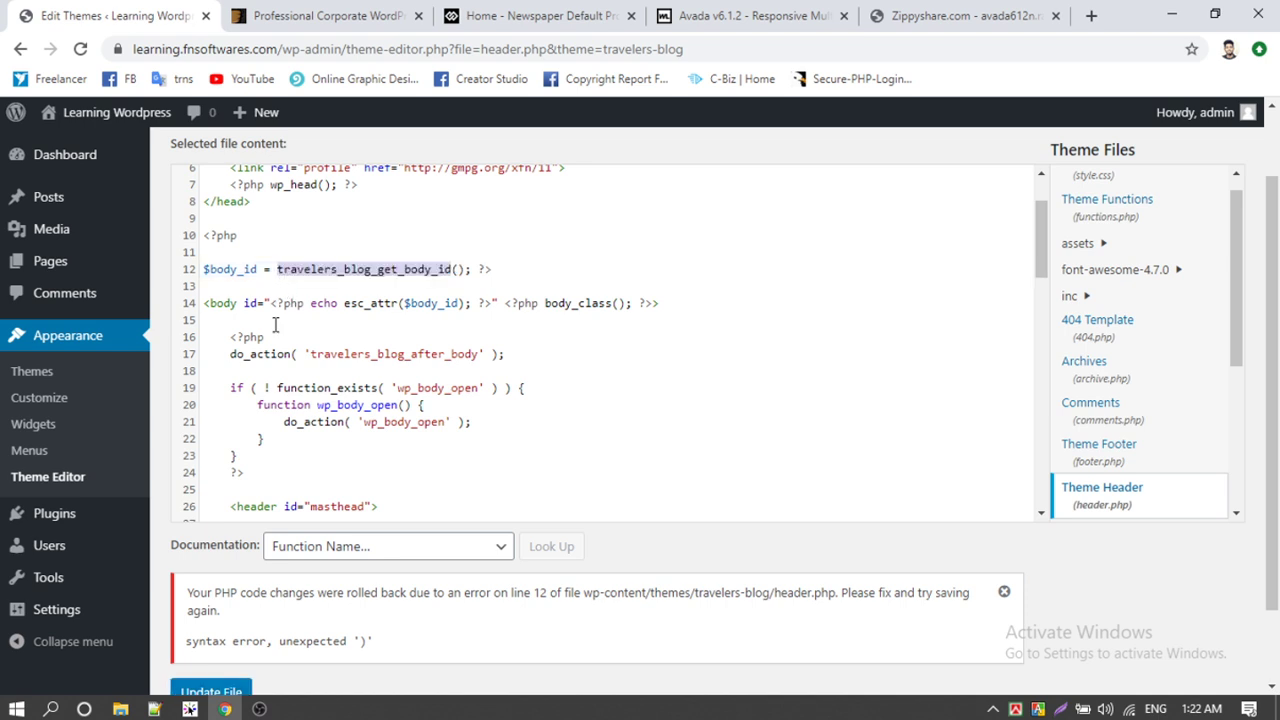
{"action": "scroll", "coordinate": [226, 614], "scroll_direction": "down", "scroll_amount": 1}
{"action": "left_click", "coordinate": [212, 603]}
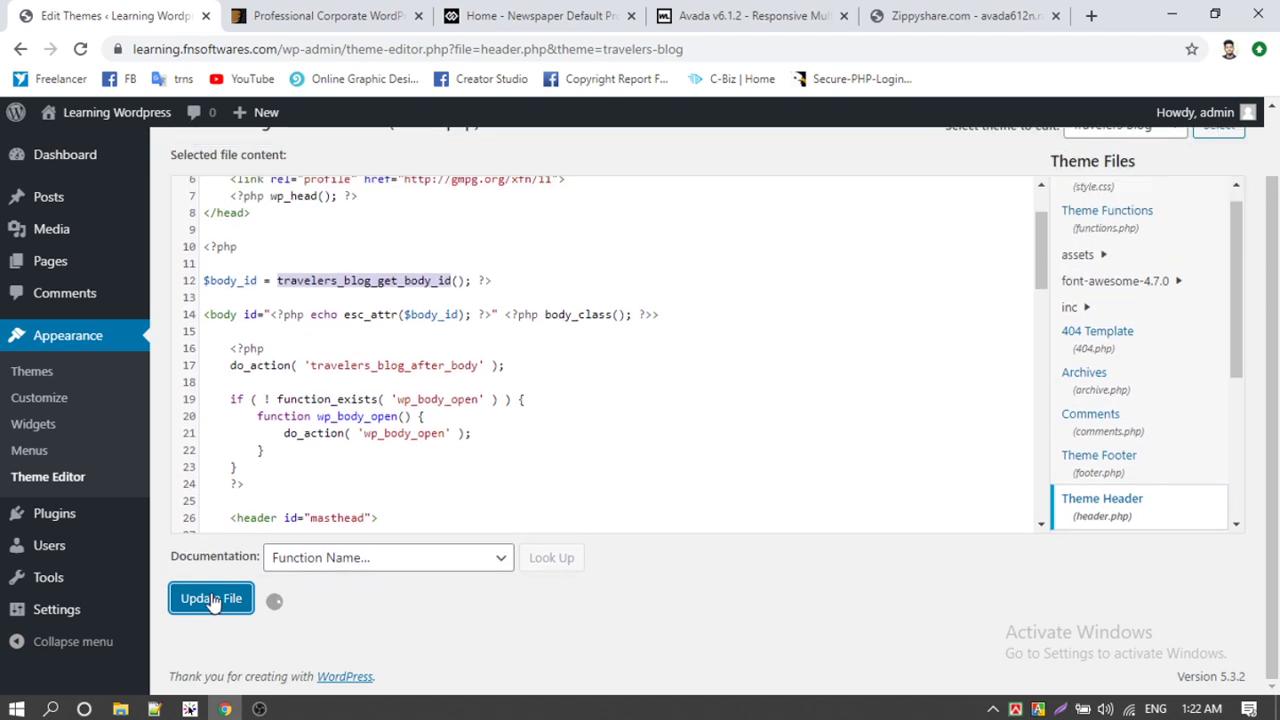
{"action": "scroll", "coordinate": [916, 367], "scroll_direction": "up", "scroll_amount": 1}
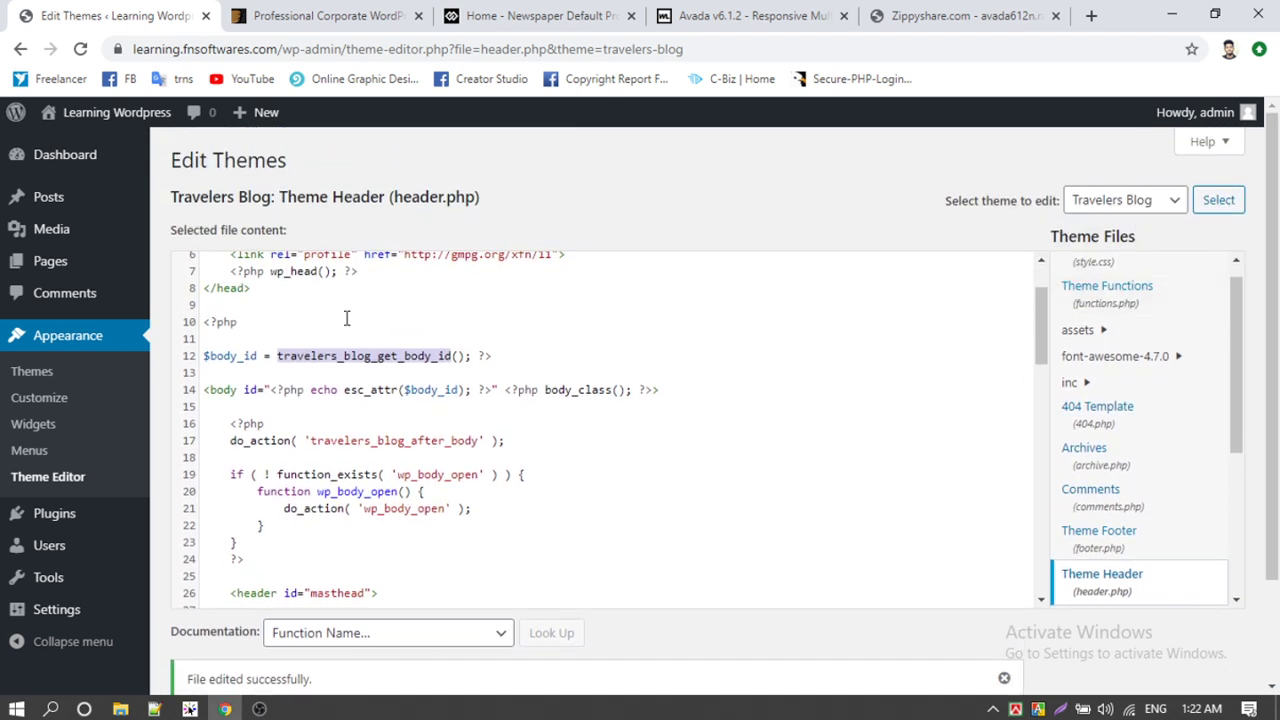
{"action": "left_click", "coordinate": [341, 305]}
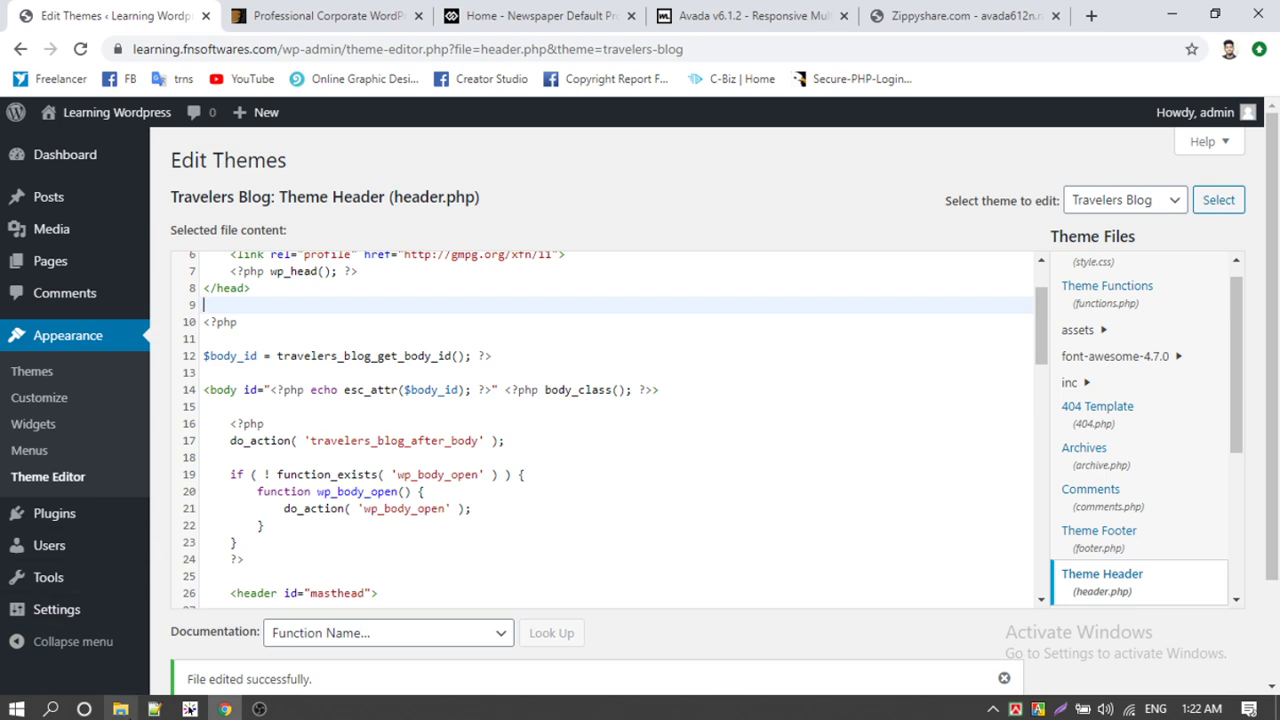
Step: Select the Avada and Avada-Child-Theme folders and refresh the Avada Theme folder listing
{"action": "left_click", "coordinate": [121, 709]}
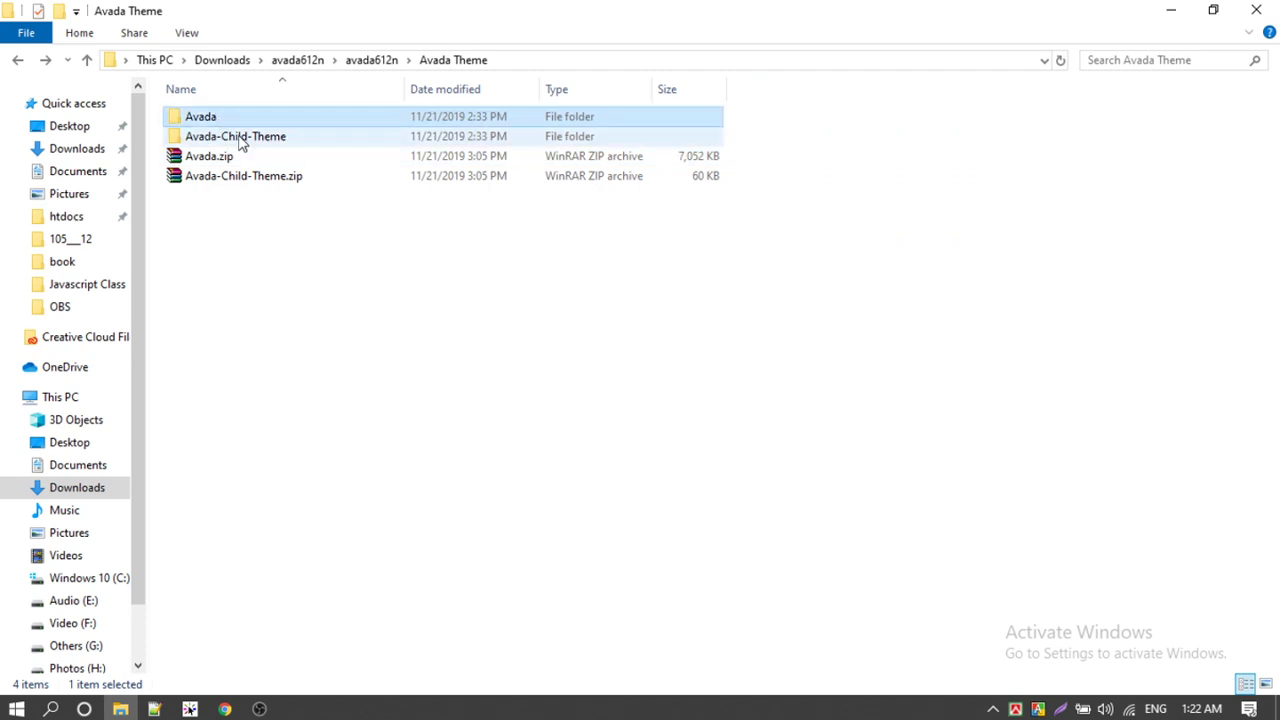
{"action": "left_click", "coordinate": [200, 118]}
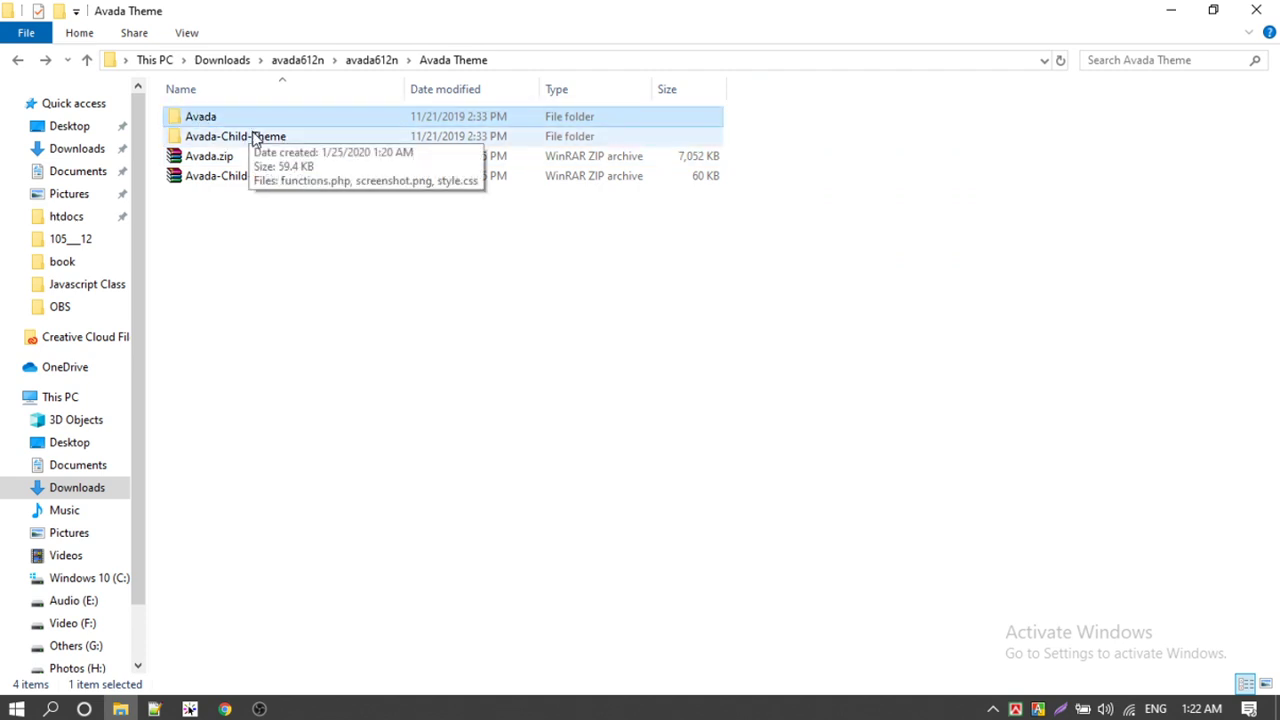
{"action": "left_click", "coordinate": [237, 139]}
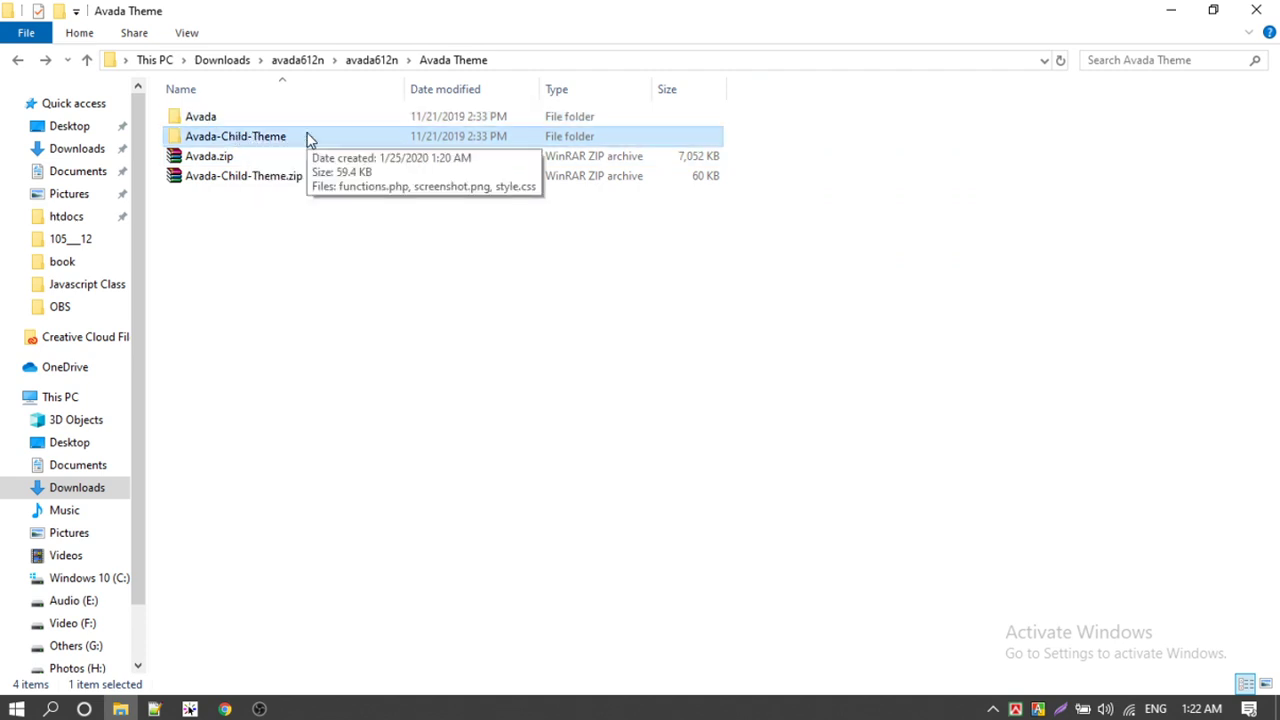
{"action": "right_click", "coordinate": [266, 290]}
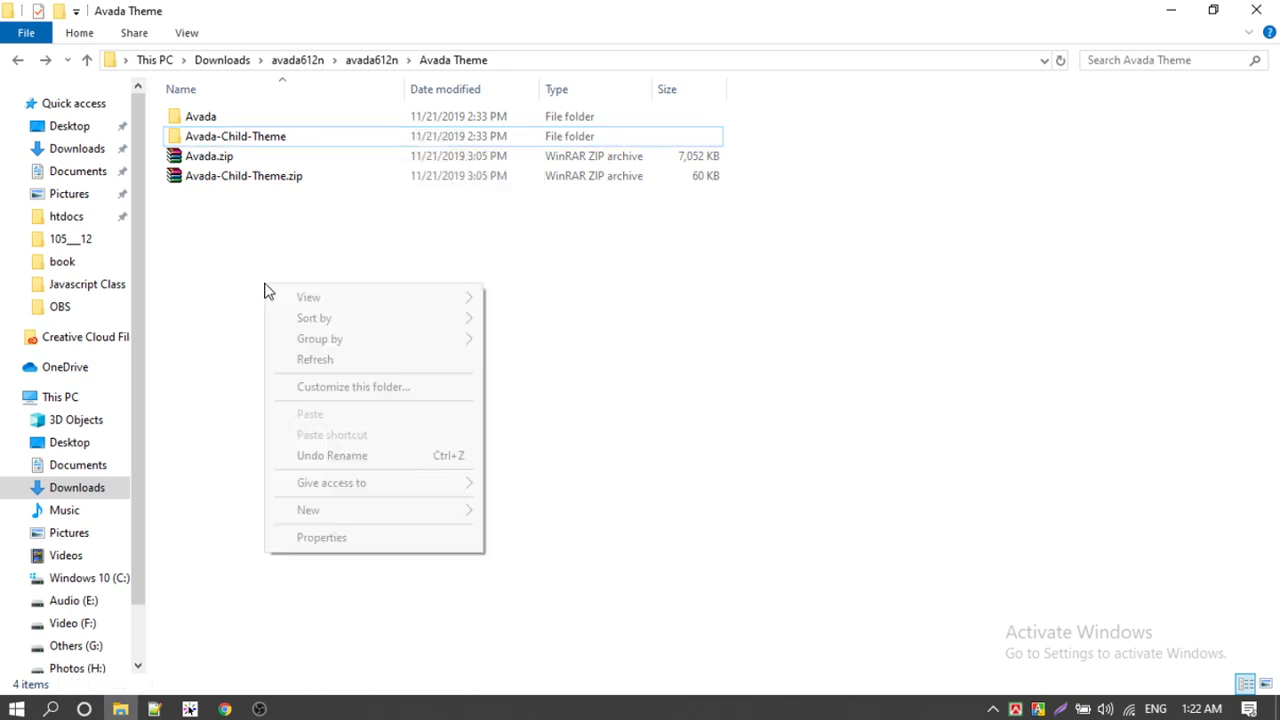
{"action": "left_click", "coordinate": [327, 358]}
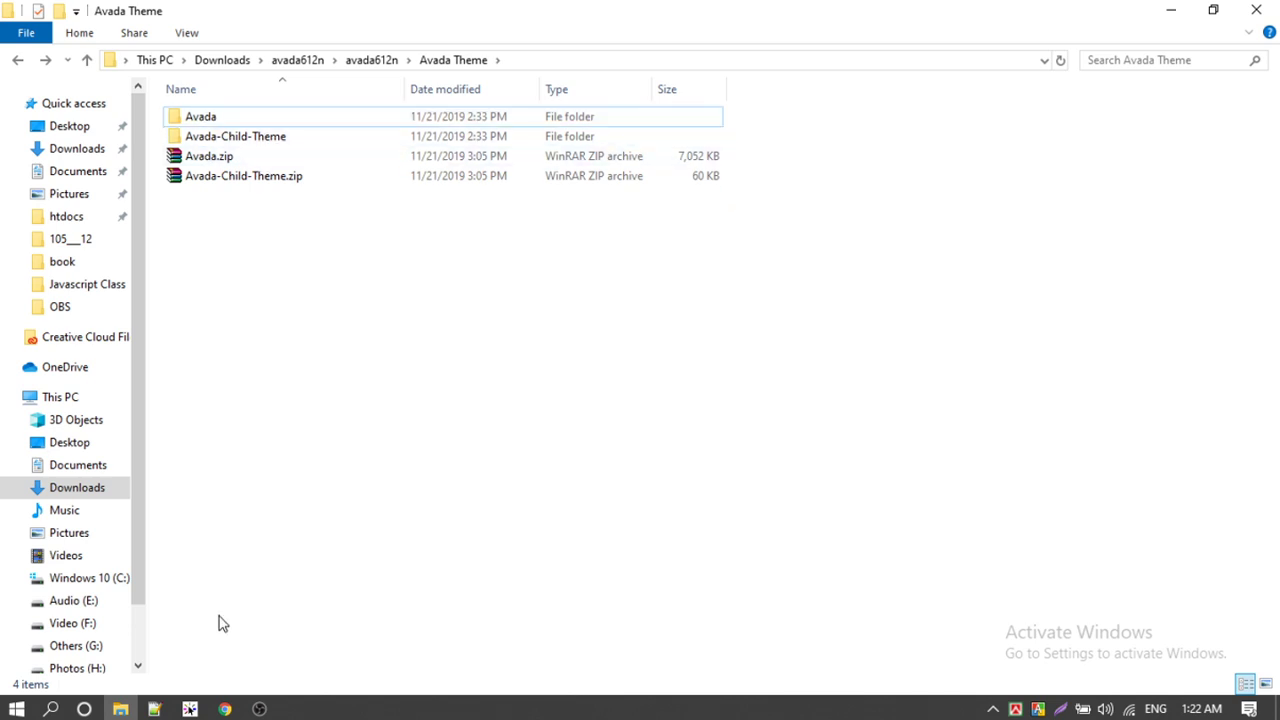
Step: Select the Avada.zip and Avada-Child-Theme.zip archives, then open Appearance > Themes in WordPress
{"action": "mouse_move", "coordinate": [226, 710]}
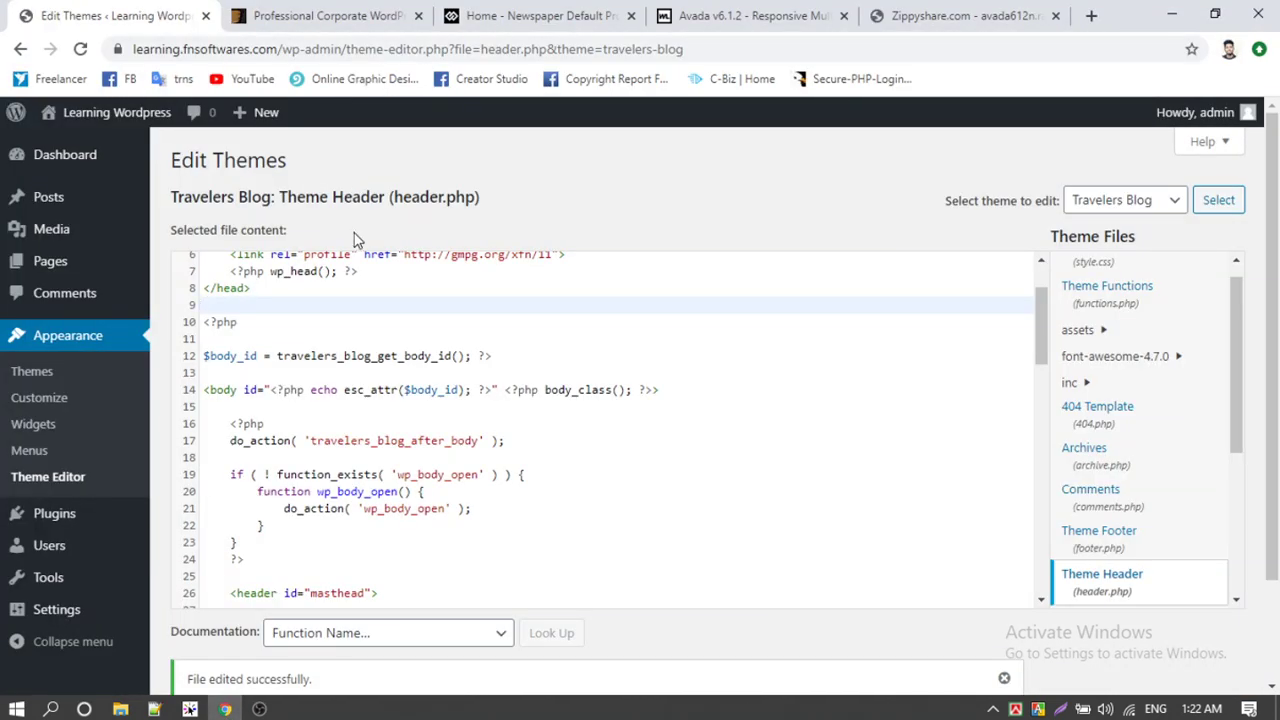
{"action": "key", "text": "alt+Tab"}
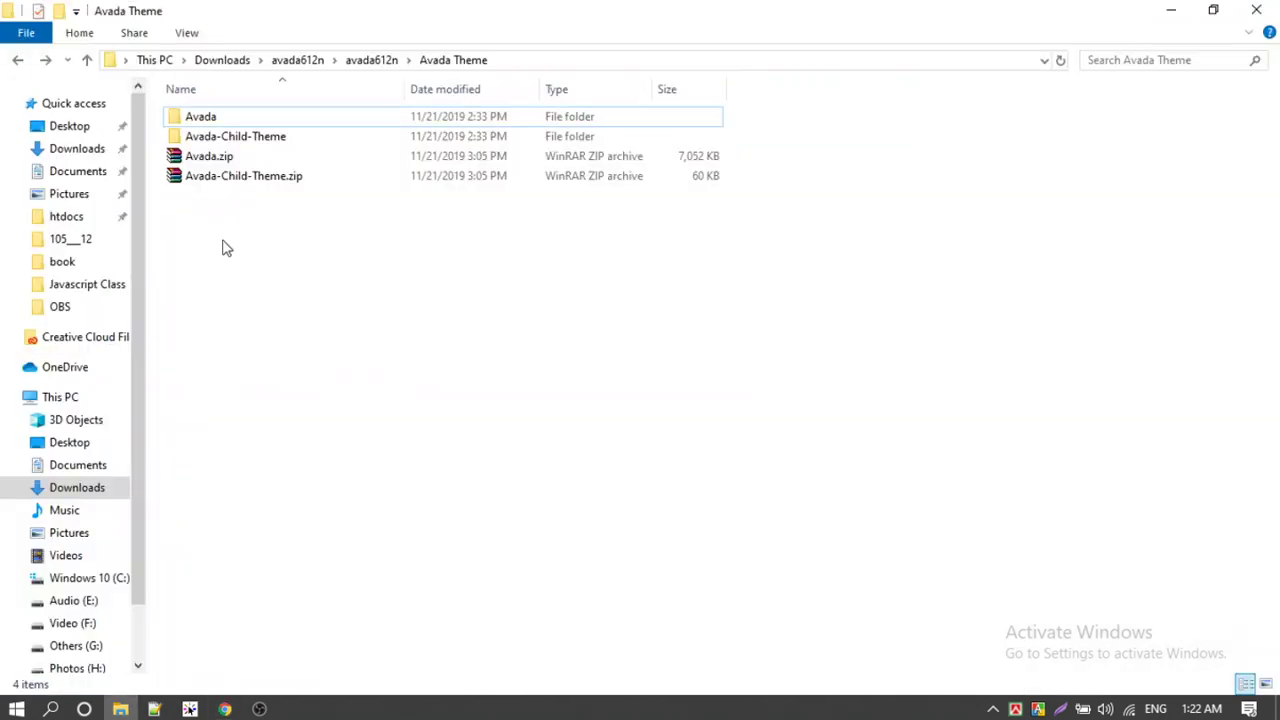
{"action": "left_click_drag", "start_coordinate": [274, 204], "coordinate": [191, 152]}
{"action": "left_click", "coordinate": [205, 118]}
{"action": "left_click_drag", "start_coordinate": [313, 229], "coordinate": [191, 154]}
{"action": "left_click", "coordinate": [214, 191]}
{"action": "left_click", "coordinate": [225, 709]}
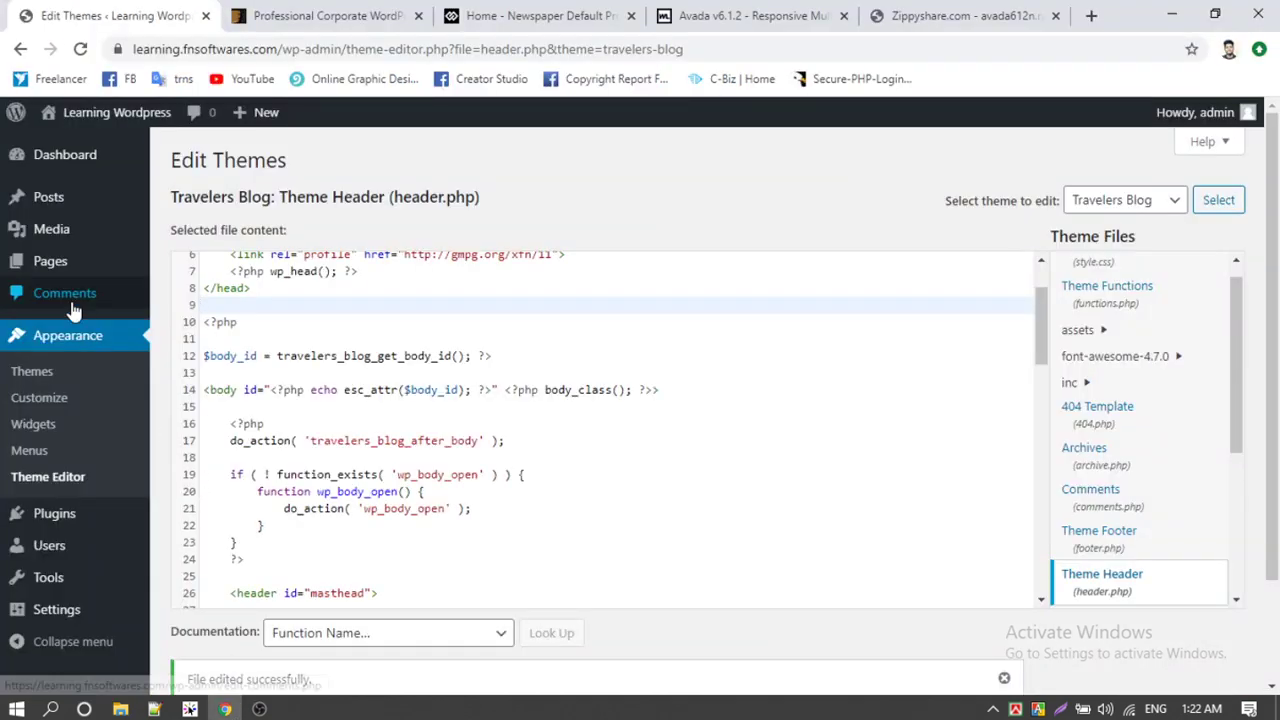
{"action": "left_click", "coordinate": [44, 373]}
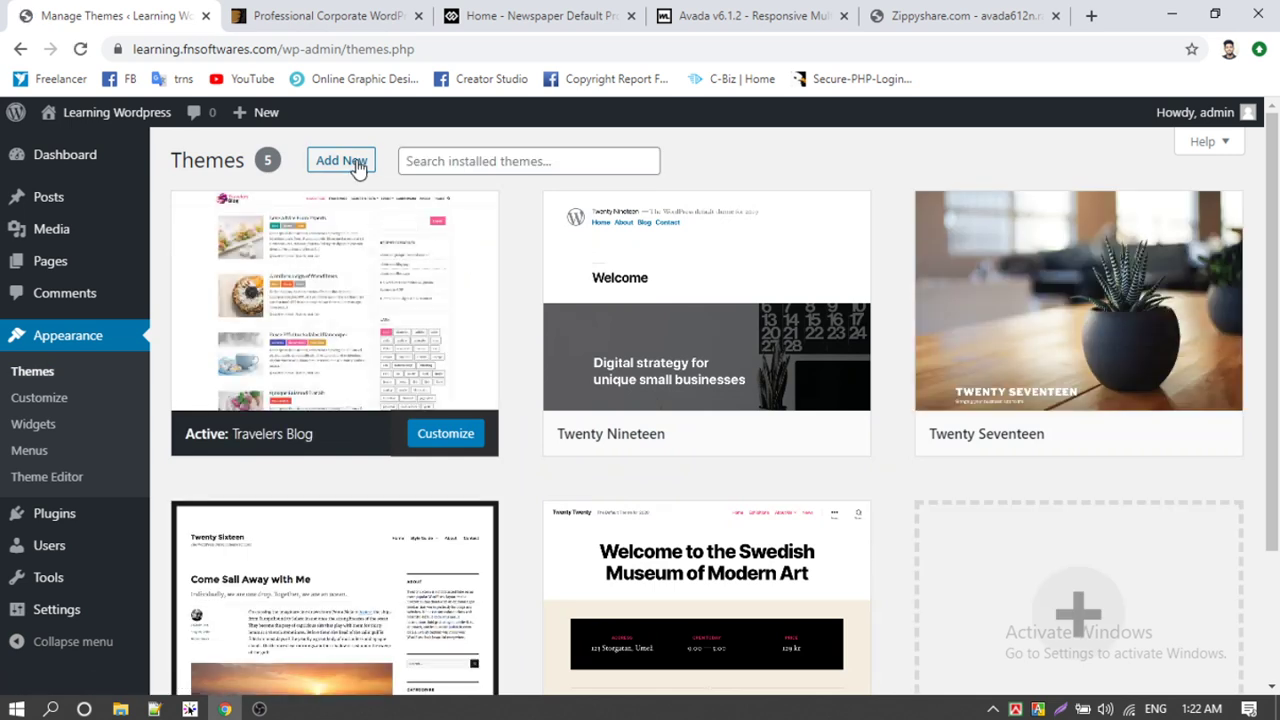
Step: Open the Add Themes Upload Theme form and its file chooser
{"action": "left_click", "coordinate": [356, 164]}
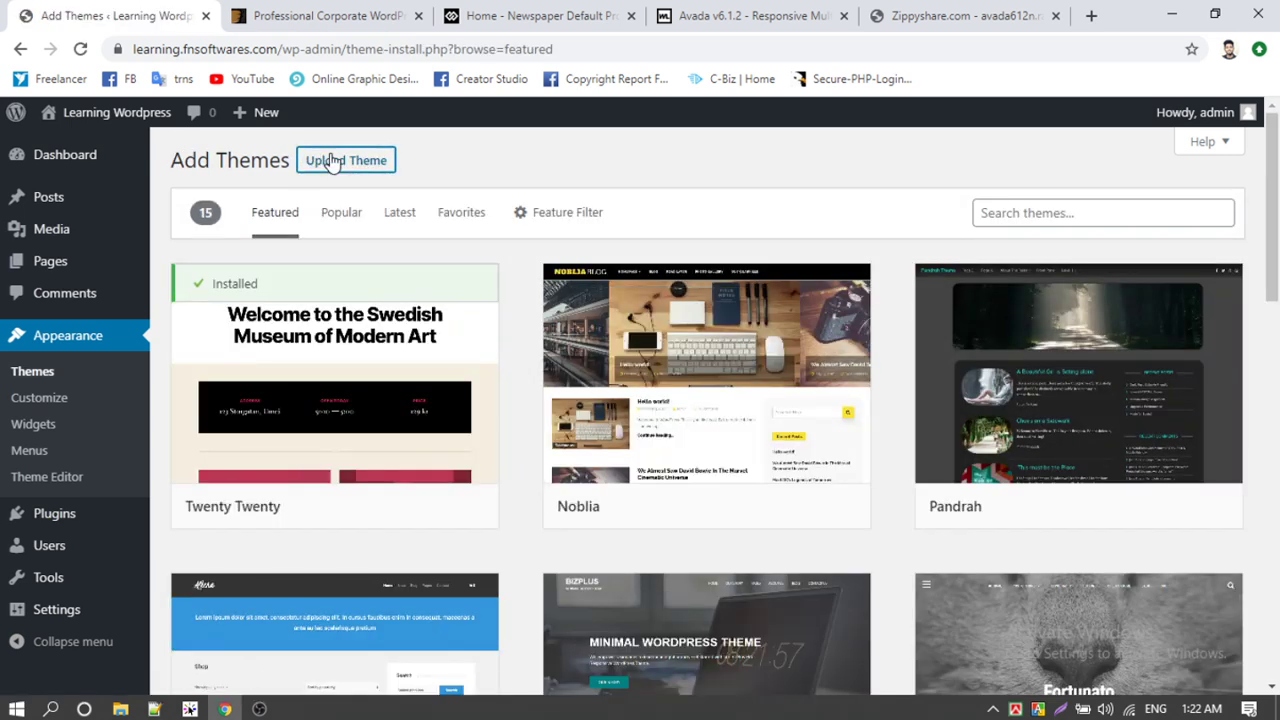
{"action": "left_click", "coordinate": [340, 162]}
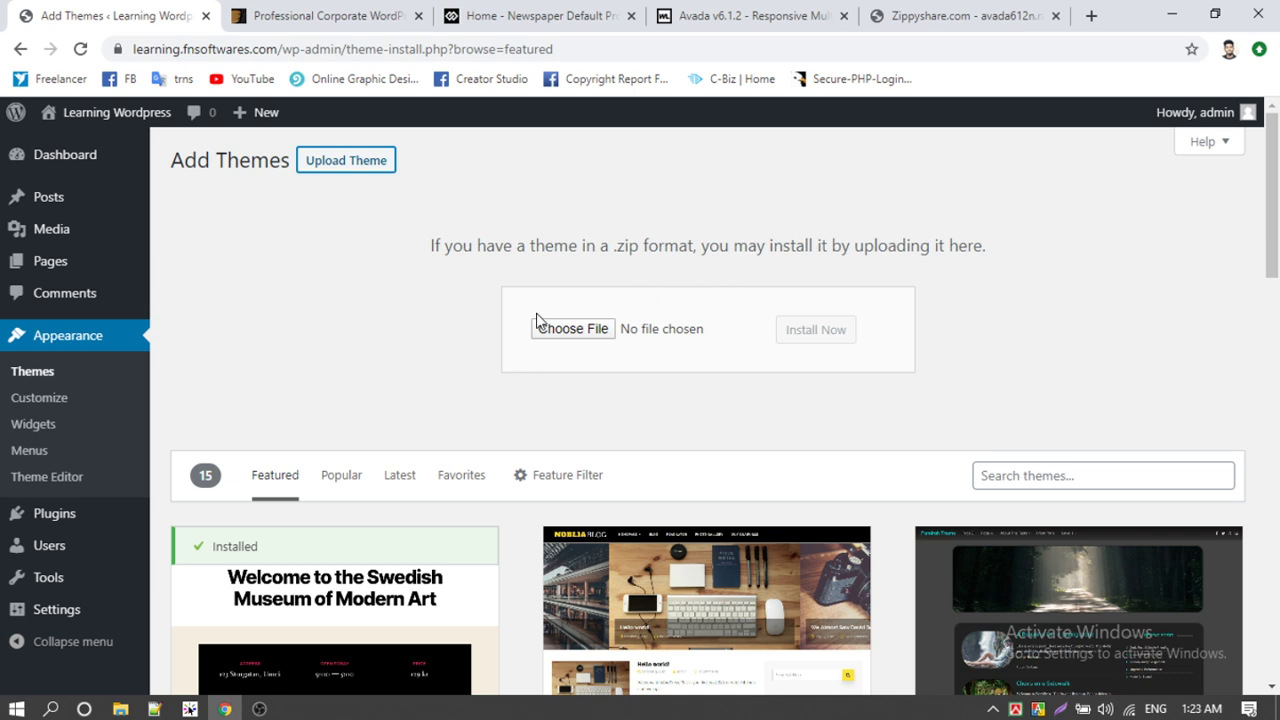
{"action": "left_click", "coordinate": [577, 340]}
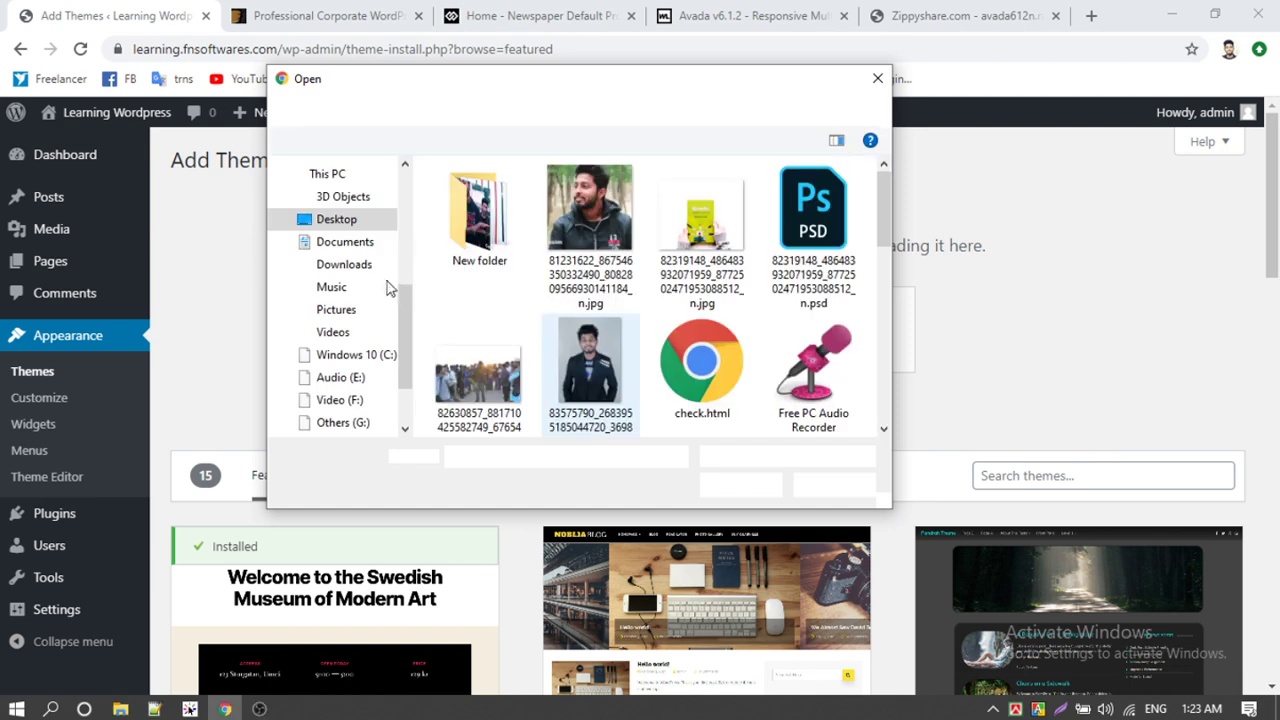
Step: Browse to Downloads > avada612n > avada612n > Avada Theme, pick Avada.zip, then cancel the picker
{"action": "left_click", "coordinate": [361, 270]}
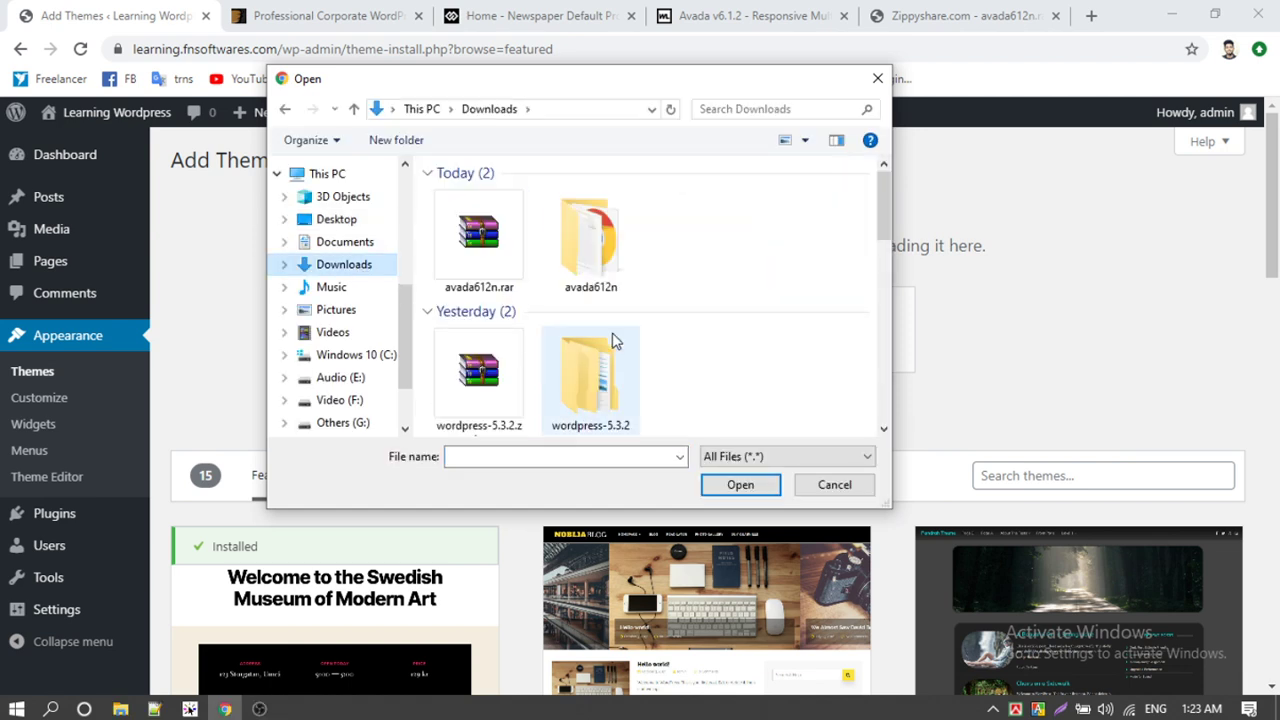
{"action": "double_click", "coordinate": [590, 240]}
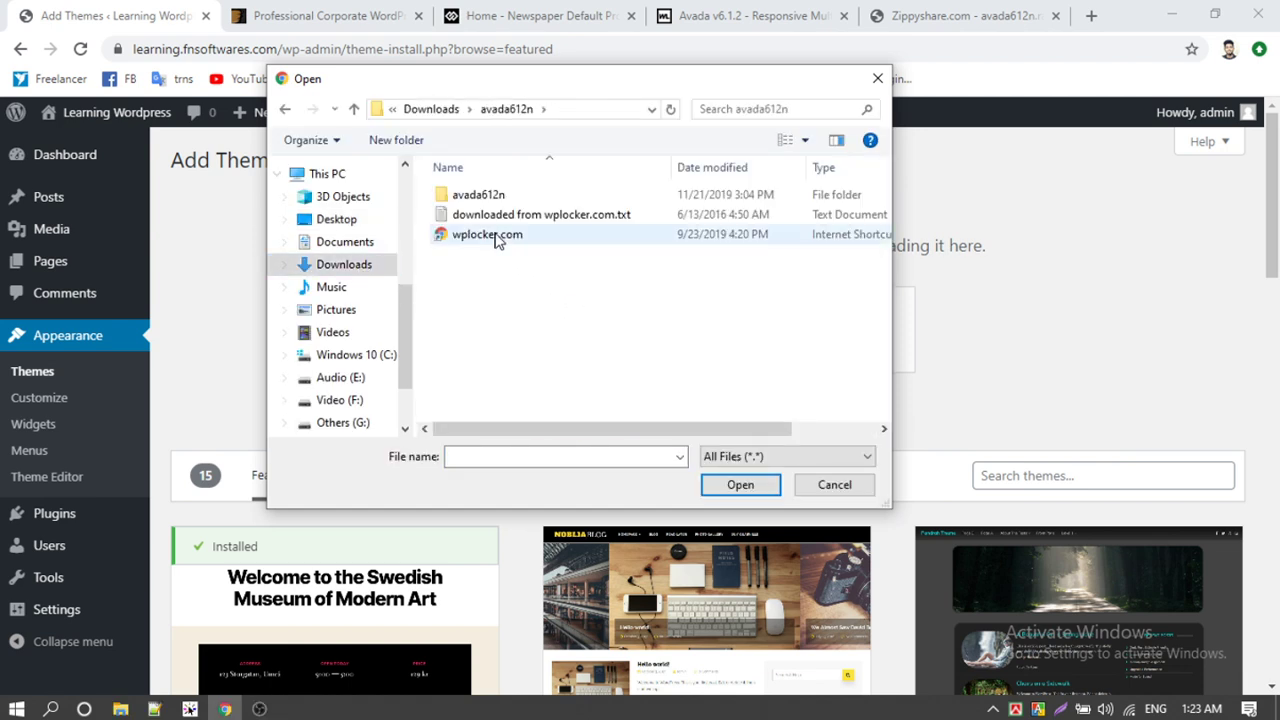
{"action": "double_click", "coordinate": [478, 195]}
{"action": "double_click", "coordinate": [490, 197]}
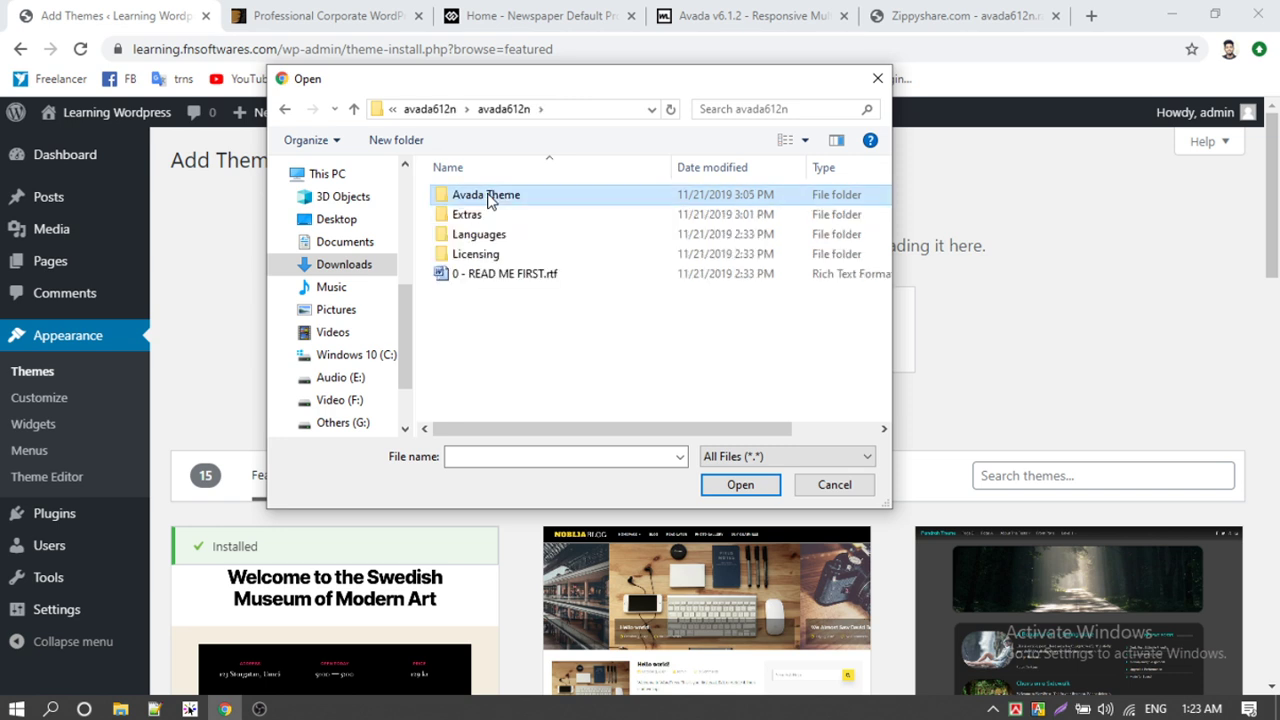
{"action": "left_click", "coordinate": [472, 236]}
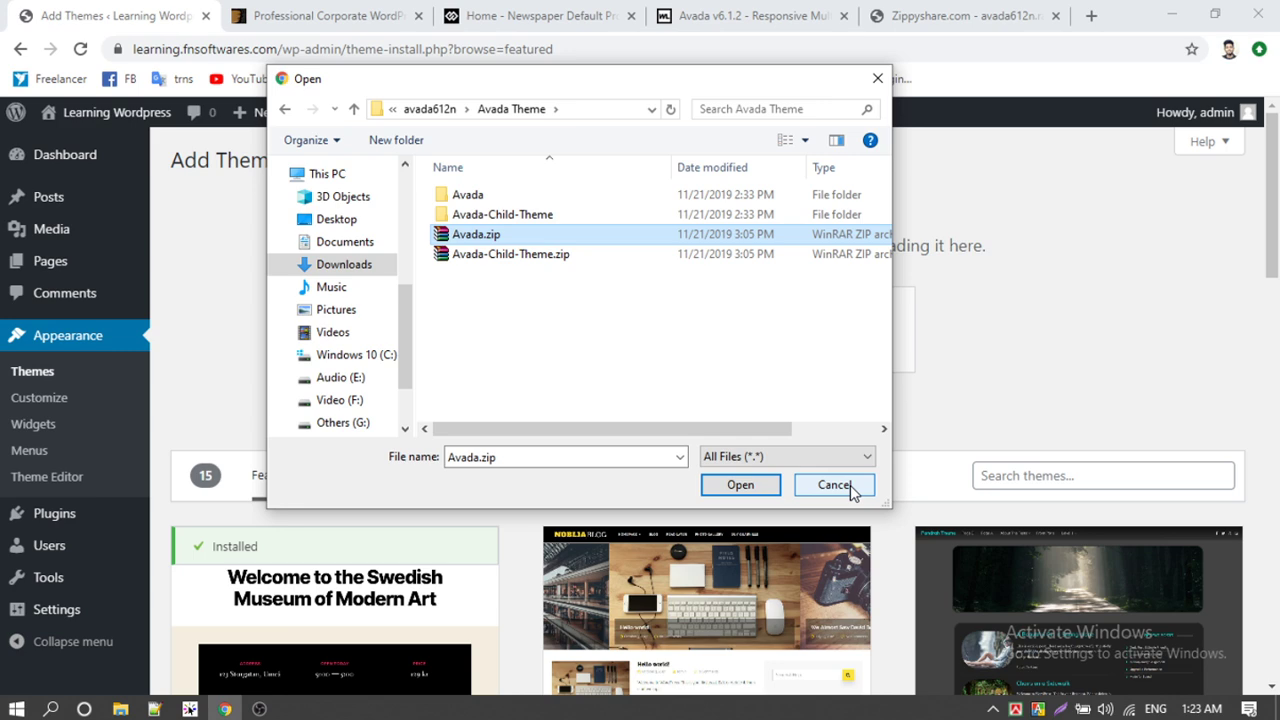
{"action": "left_click", "coordinate": [834, 485]}
{"action": "left_click", "coordinate": [120, 709]}
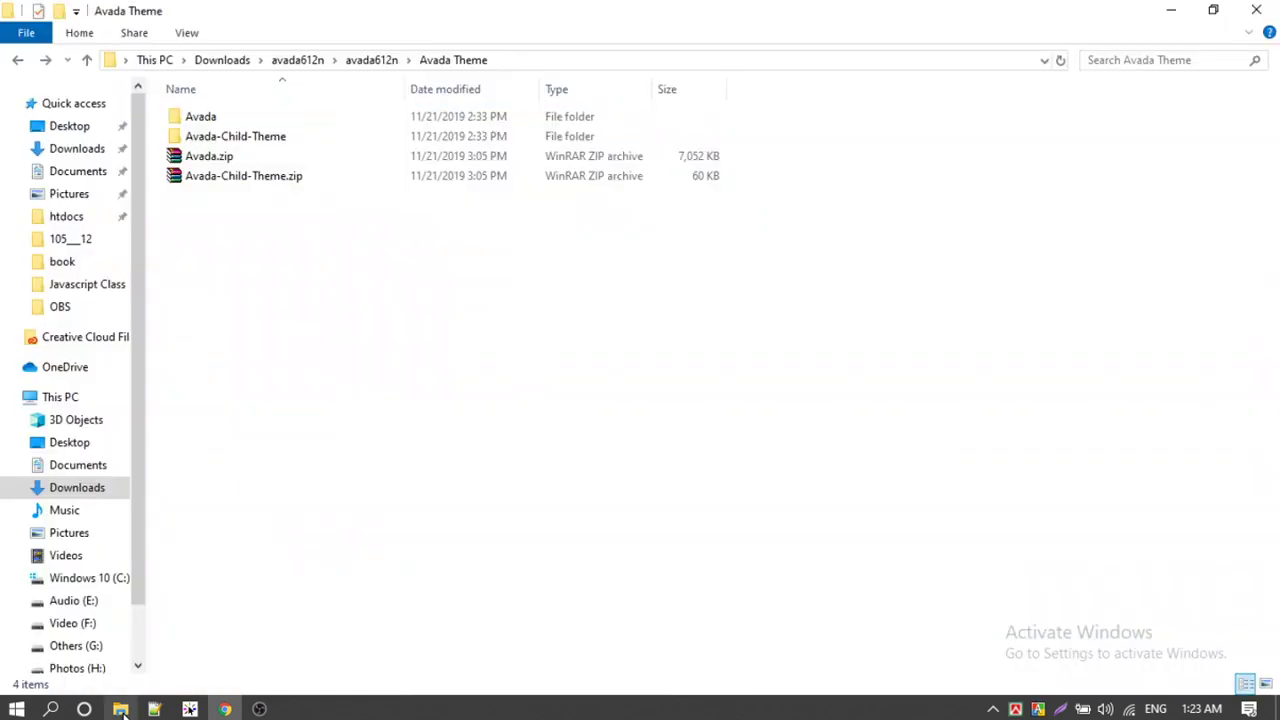
Step: Deselect Avada.zip and bring up cPanel File Manager listing learning.fnsoftwares.com's files
{"action": "left_click", "coordinate": [706, 160]}
{"action": "left_click", "coordinate": [334, 357]}
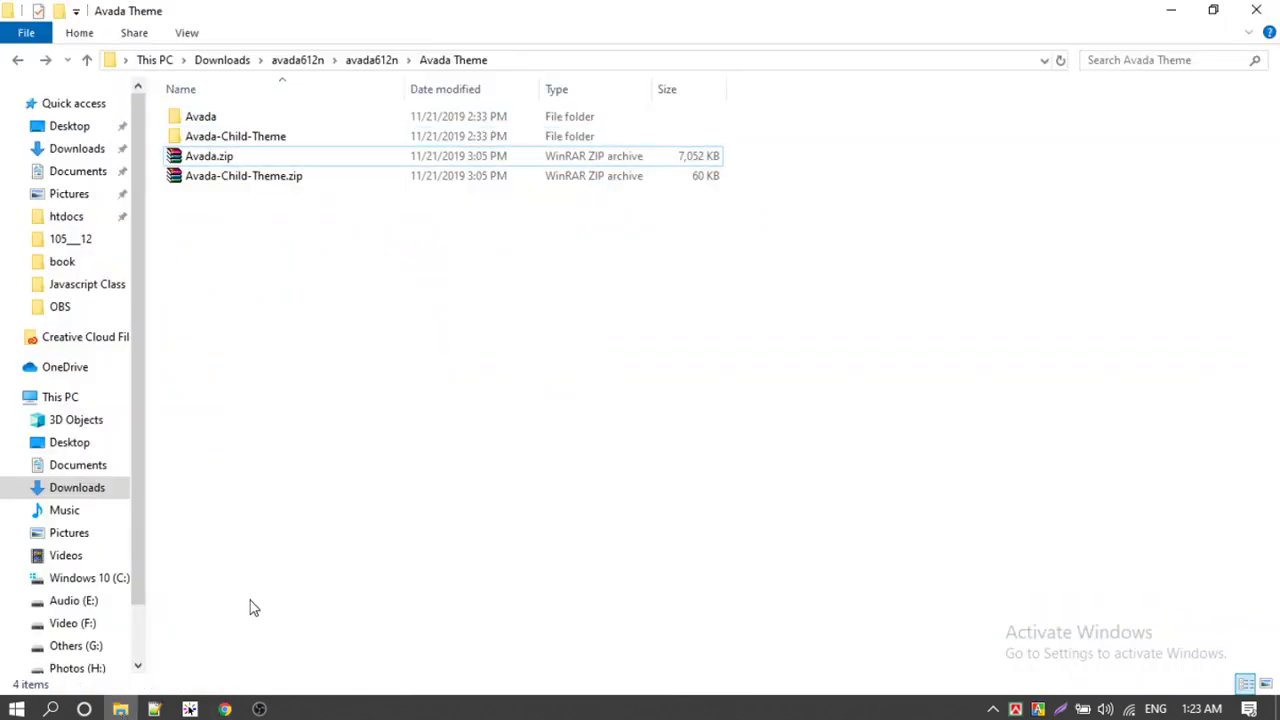
{"action": "left_click", "coordinate": [225, 709]}
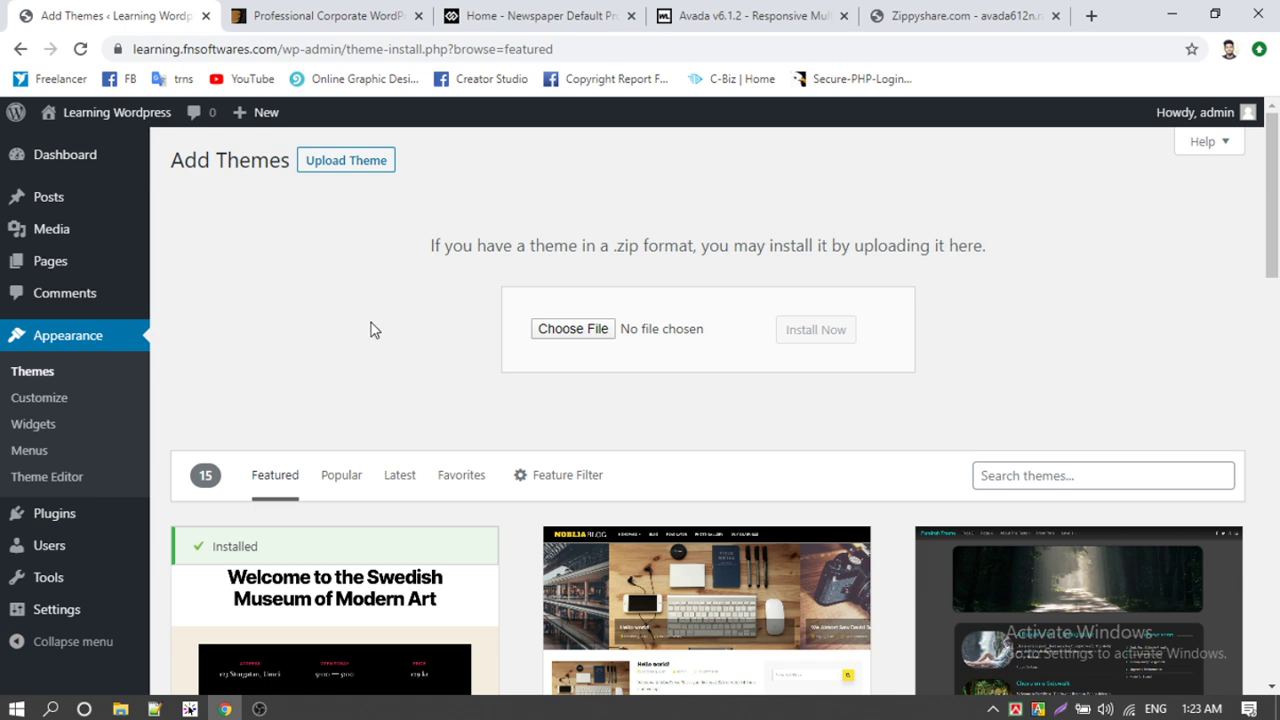
{"action": "left_click", "coordinate": [259, 709]}
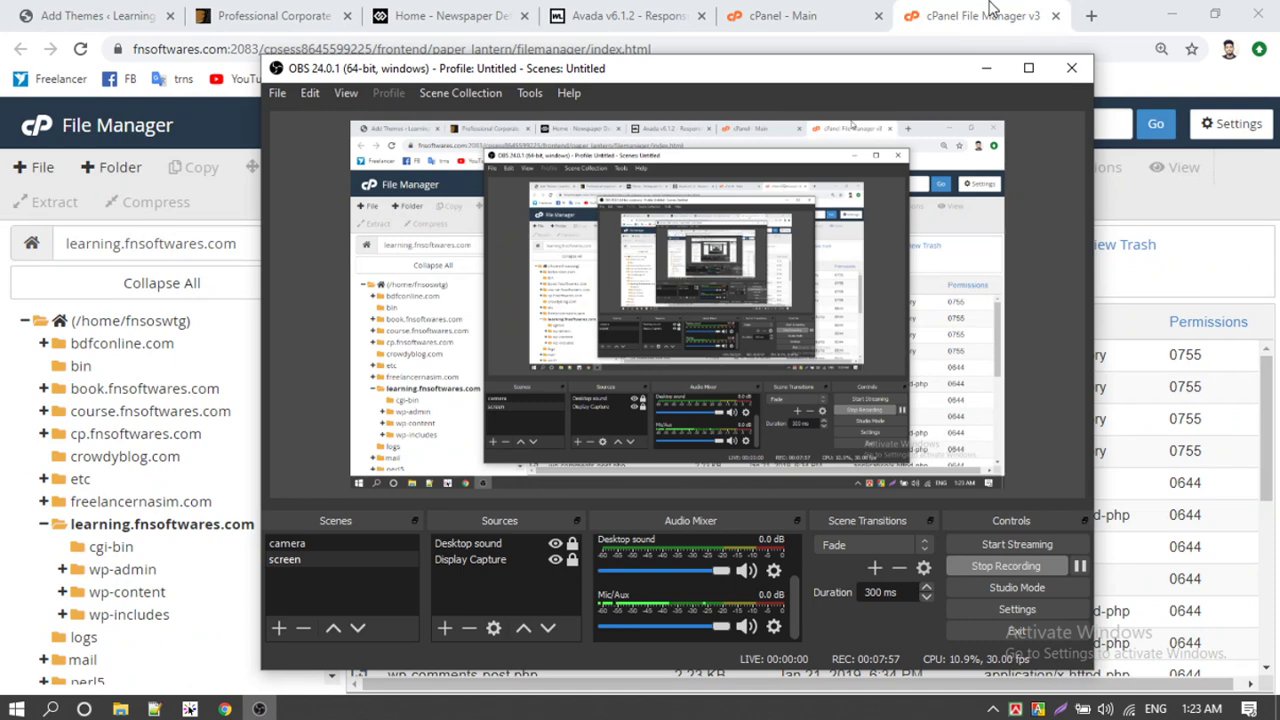
{"action": "left_click", "coordinate": [259, 709]}
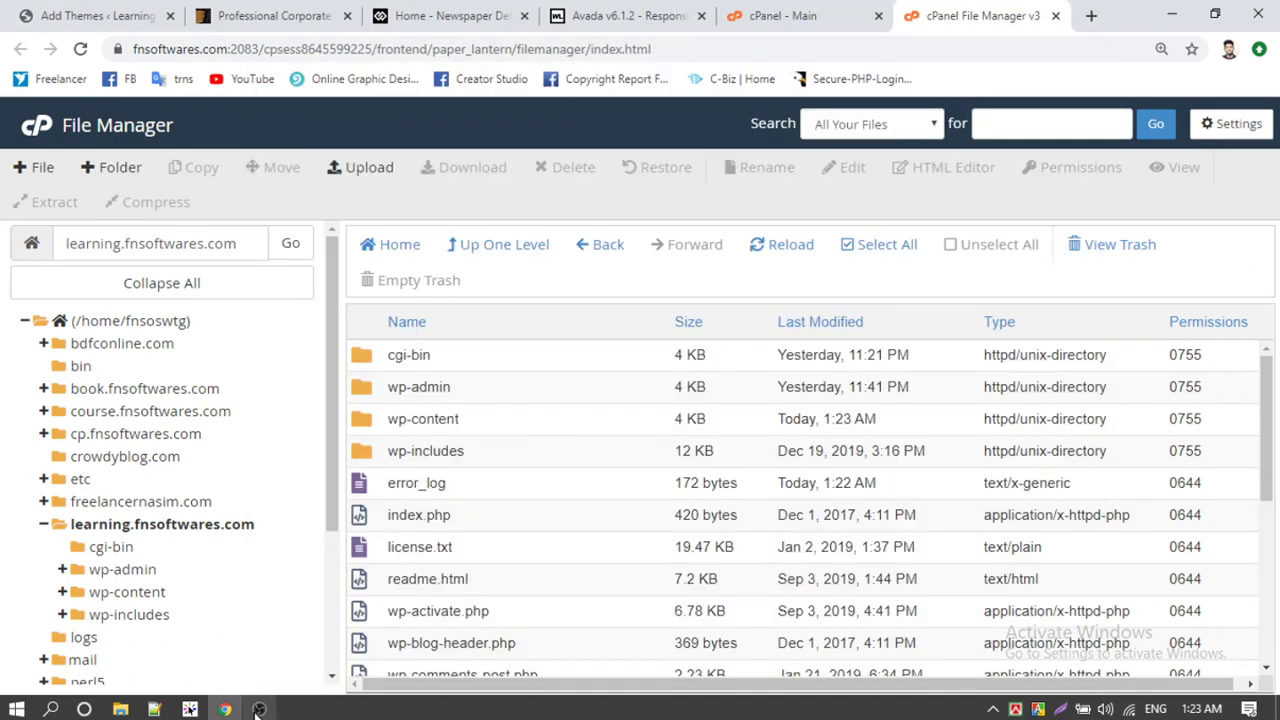
Step: Check the local Avada Theme folder and select the Avada.zip archive
{"action": "left_click", "coordinate": [259, 709]}
{"action": "left_click", "coordinate": [1014, 12]}
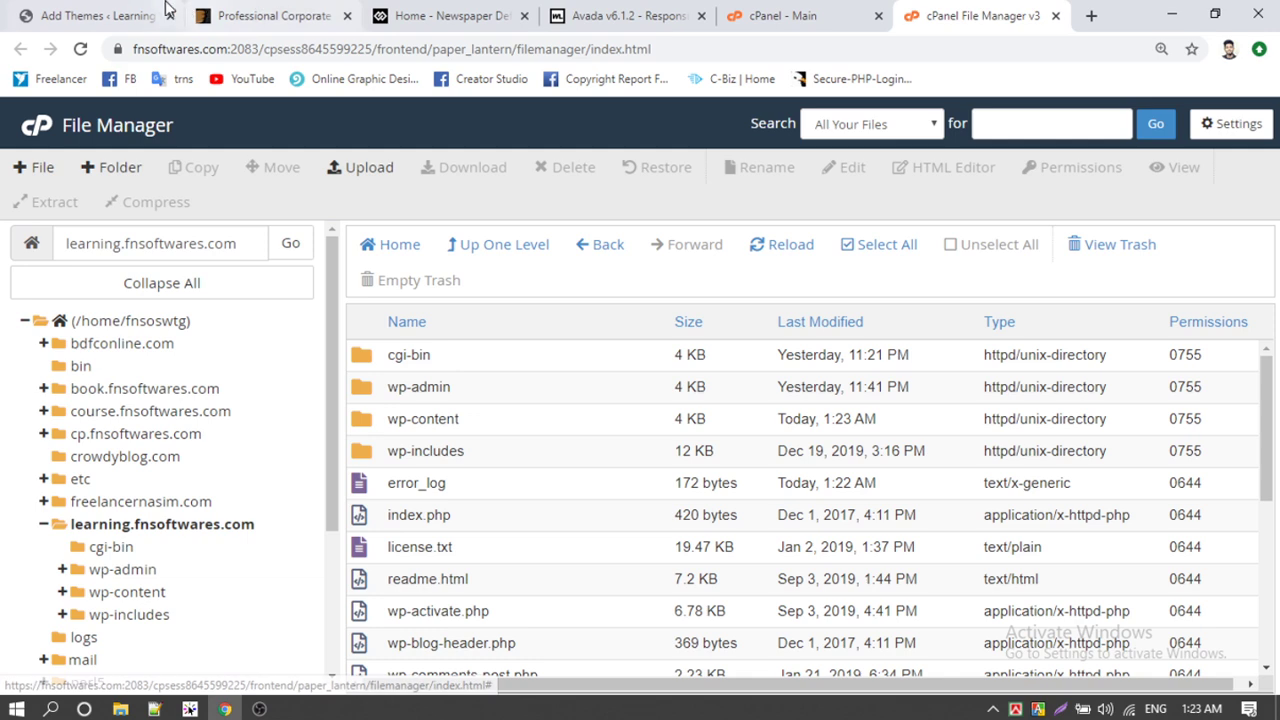
{"action": "left_click", "coordinate": [118, 12]}
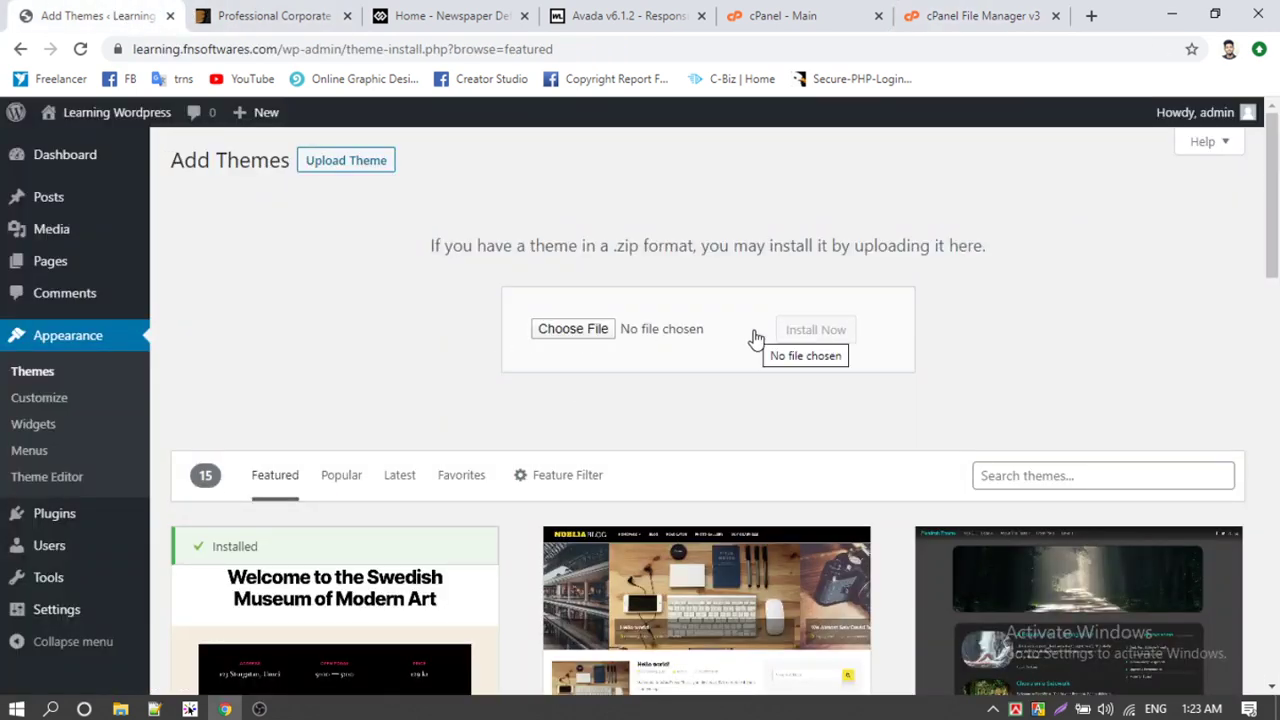
{"action": "left_click", "coordinate": [120, 709]}
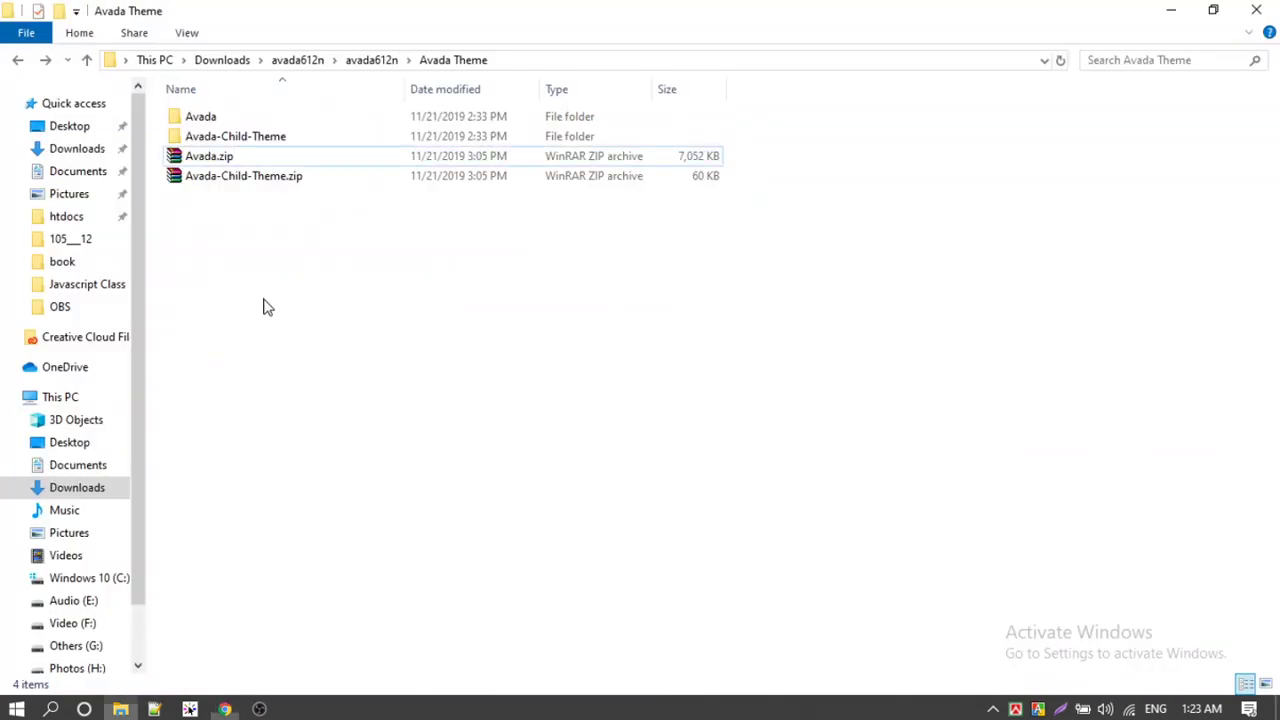
{"action": "left_click", "coordinate": [236, 159]}
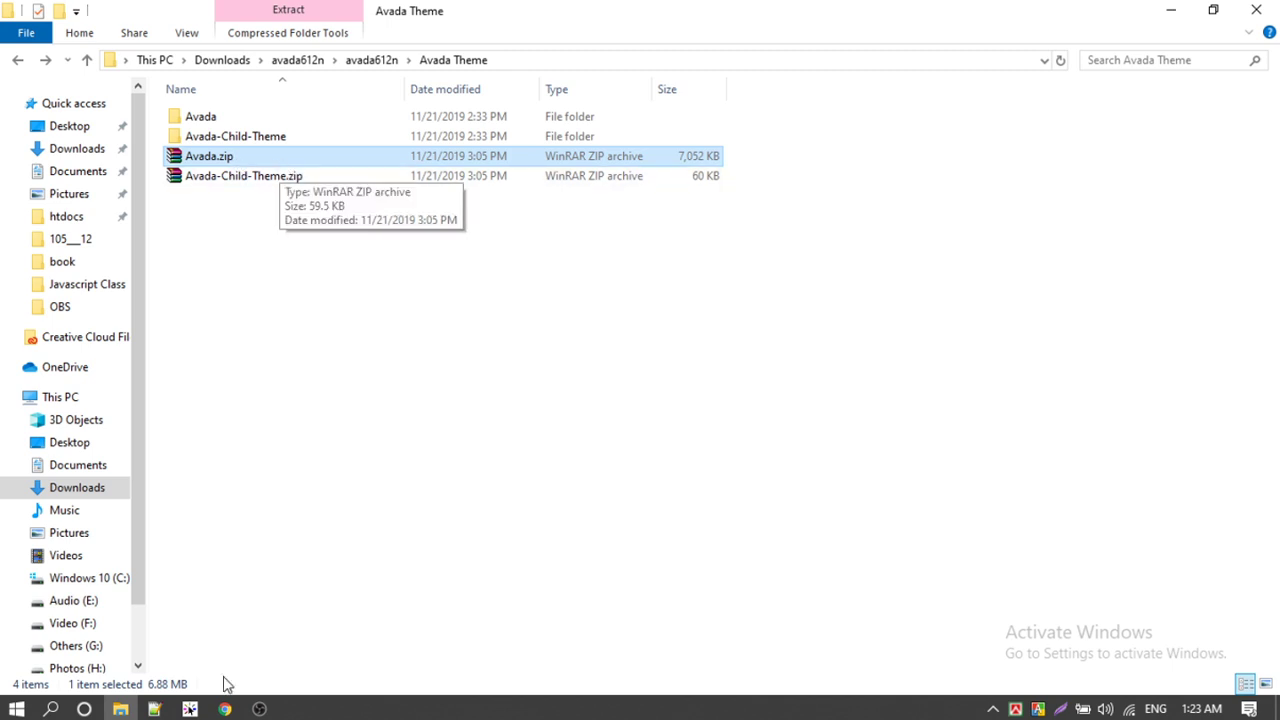
{"action": "left_click", "coordinate": [226, 709]}
Step: Browse wp-content/themes in File Manager, select twentysixteen, then go back to Add Themes
{"action": "left_click", "coordinate": [990, 13]}
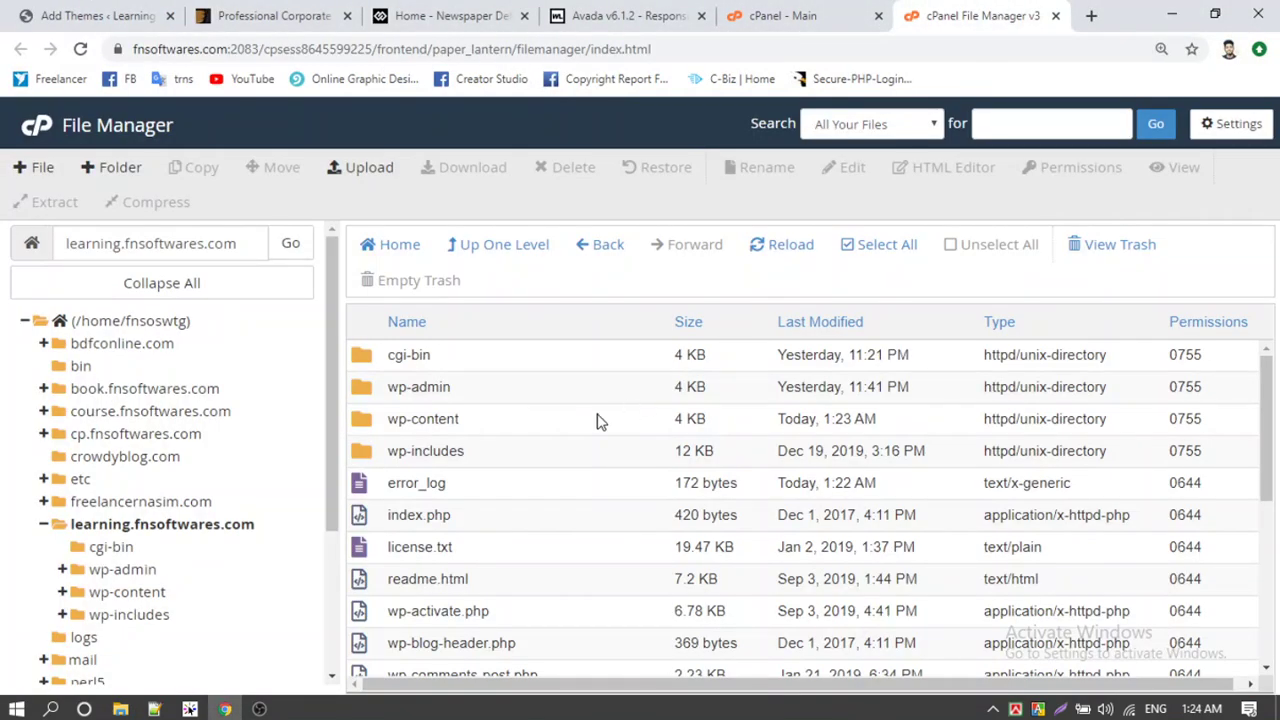
{"action": "double_click", "coordinate": [376, 428]}
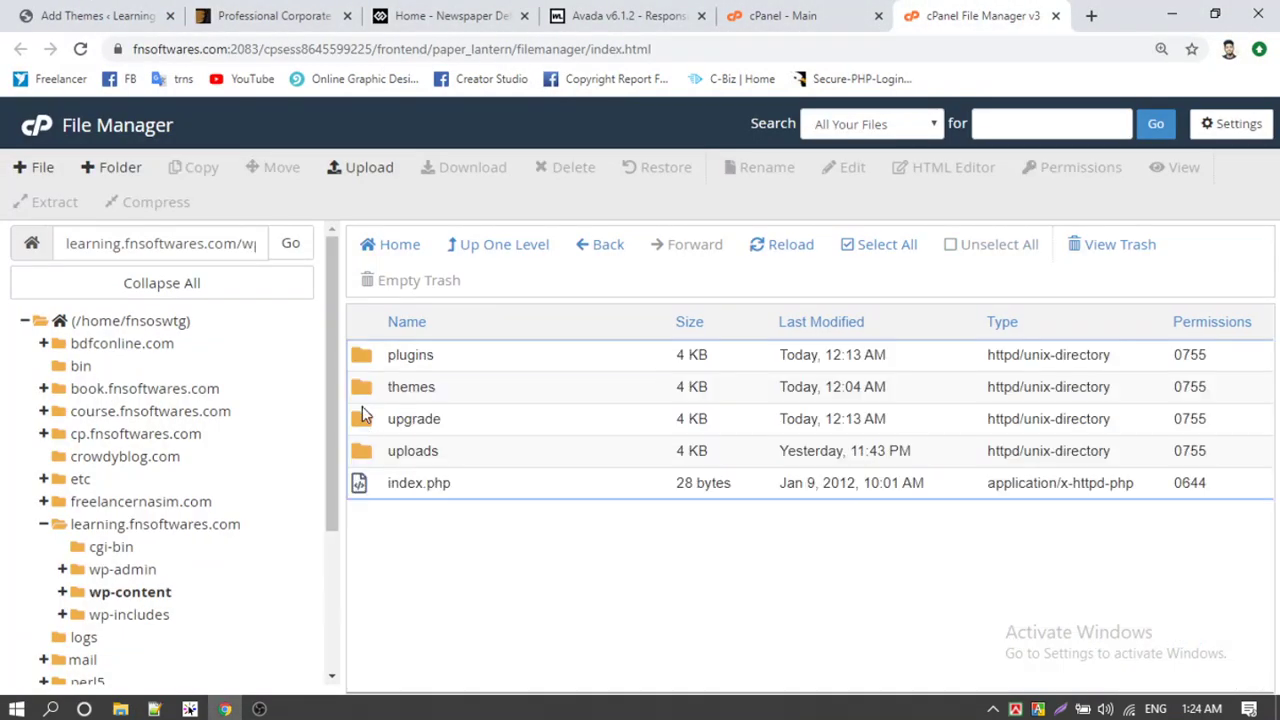
{"action": "double_click", "coordinate": [362, 387]}
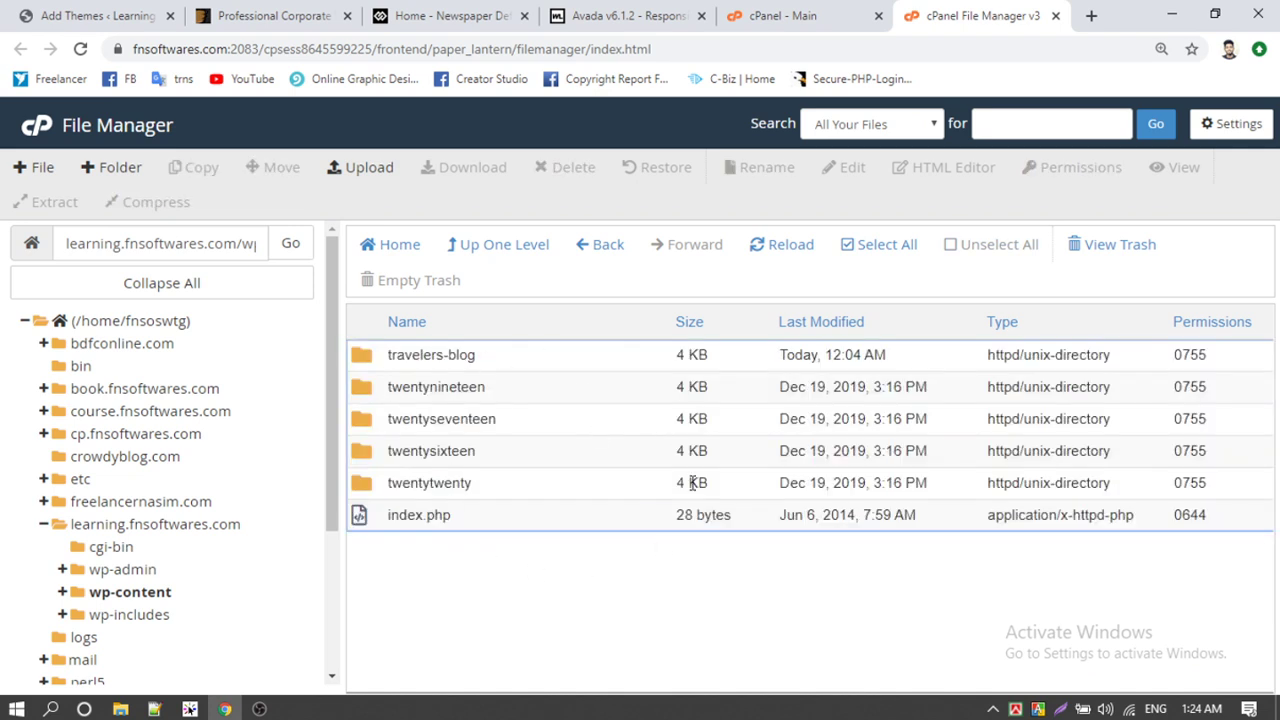
{"action": "left_click", "coordinate": [436, 451]}
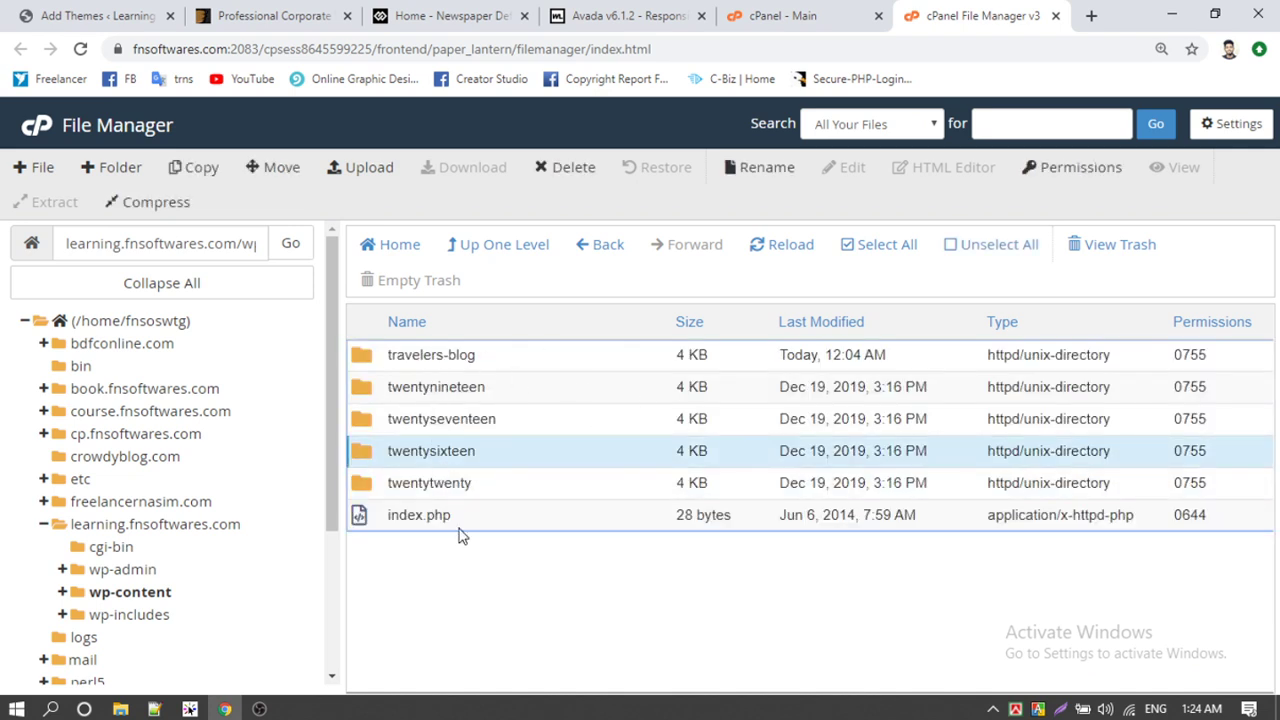
{"action": "left_click", "coordinate": [95, 15]}
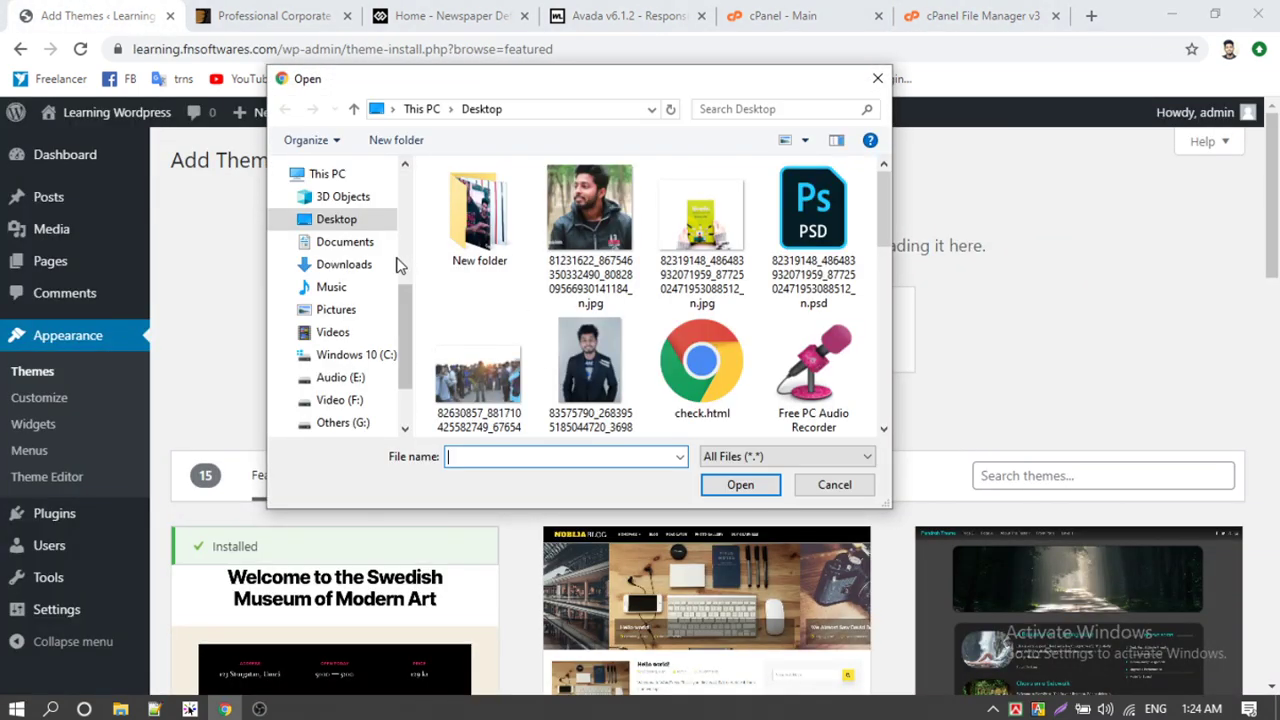
Step: Pick Avada-Child-Theme.zip from Downloads > avada612n > avada612n > Avada Theme as the upload file
{"action": "left_click", "coordinate": [395, 266]}
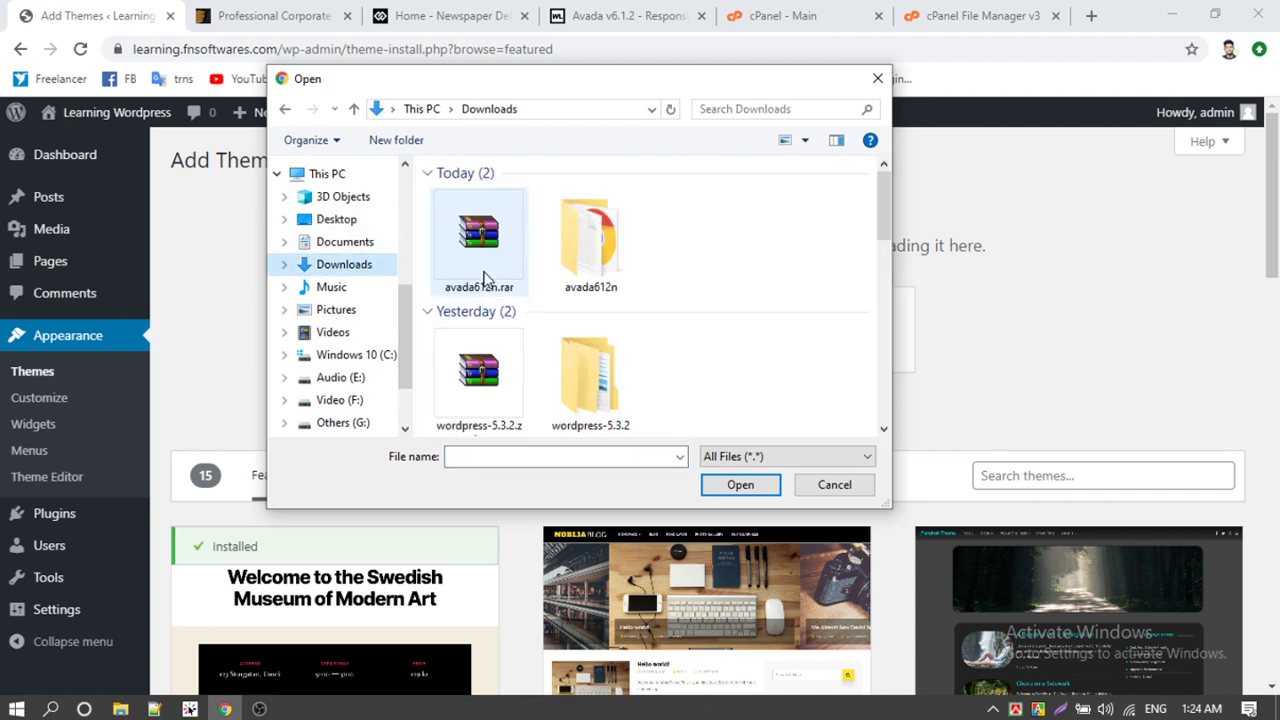
{"action": "double_click", "coordinate": [585, 235]}
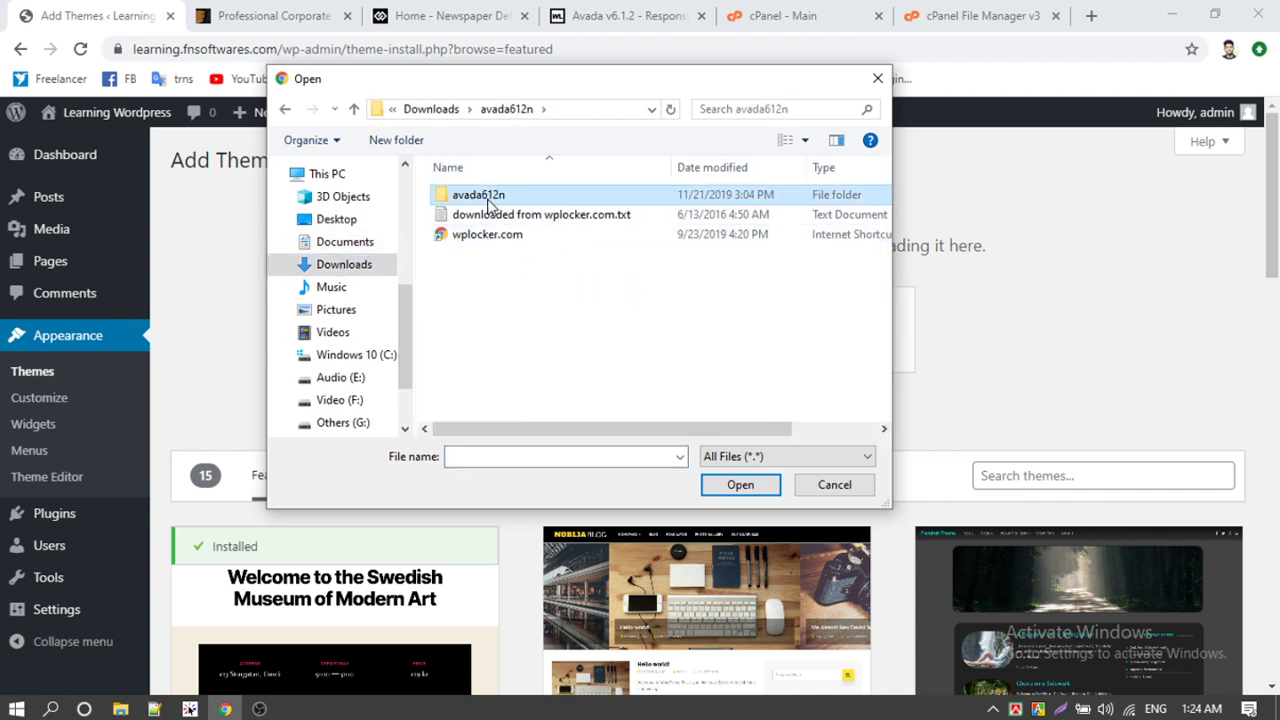
{"action": "double_click", "coordinate": [488, 200]}
{"action": "double_click", "coordinate": [478, 198]}
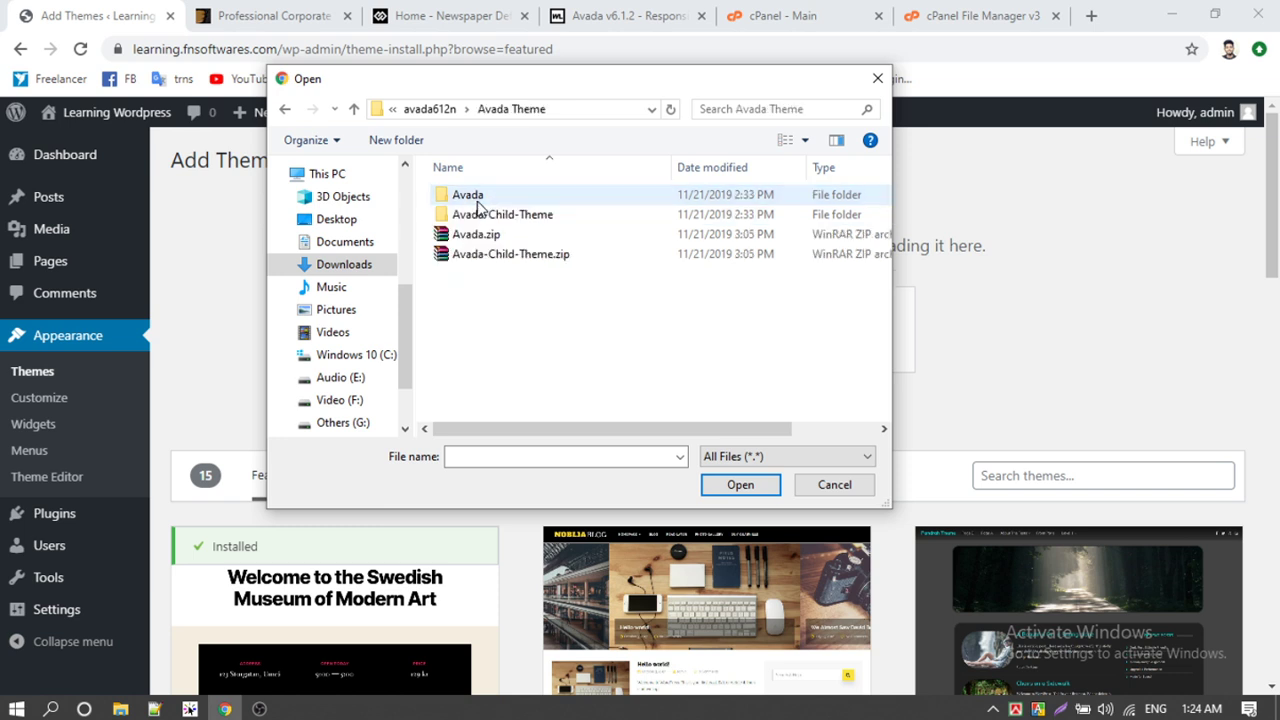
{"action": "left_click", "coordinate": [480, 236]}
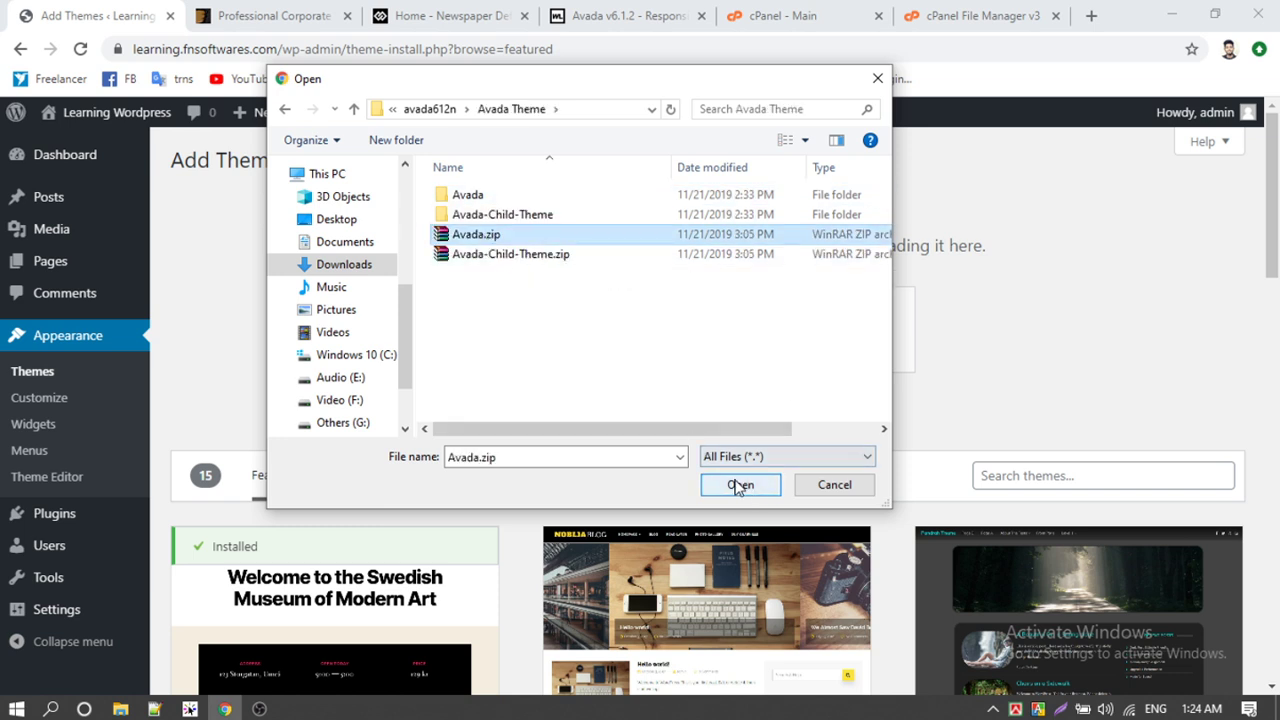
{"action": "left_click", "coordinate": [518, 256]}
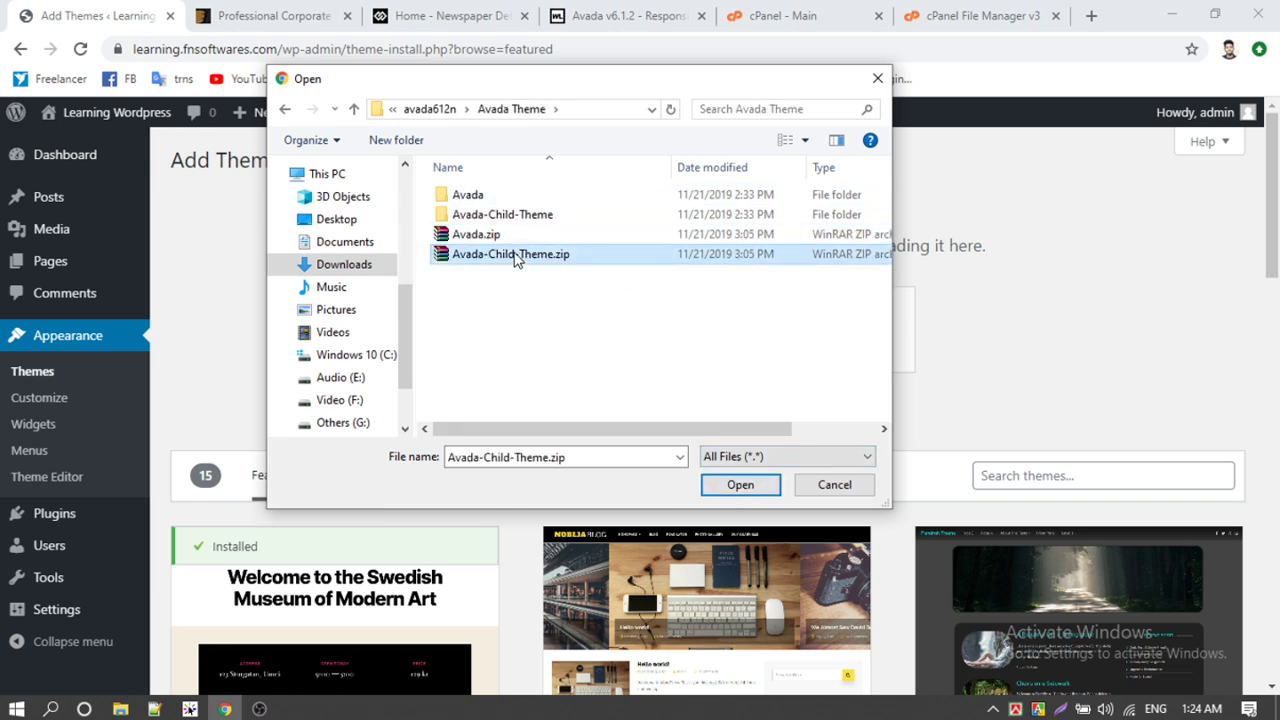
{"action": "left_click", "coordinate": [741, 485]}
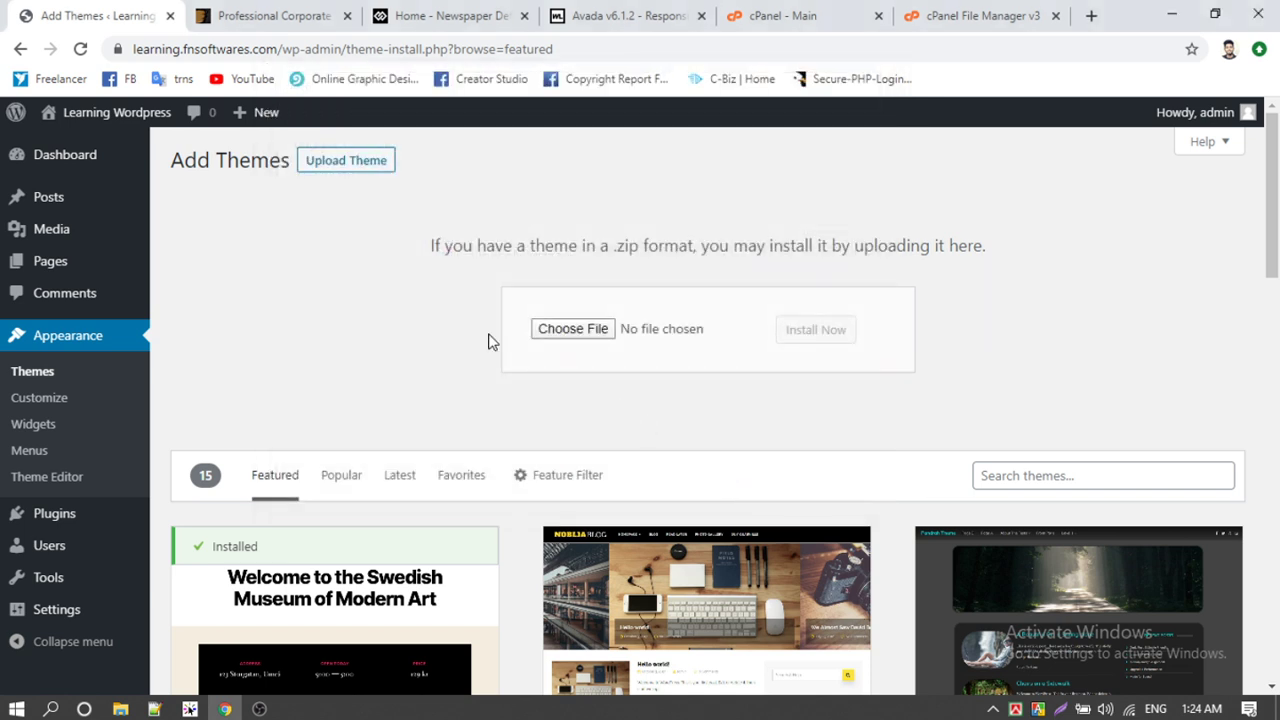
Step: Install the child theme, note the missing Avada parent warning, and view the themes list
{"action": "left_click", "coordinate": [829, 338]}
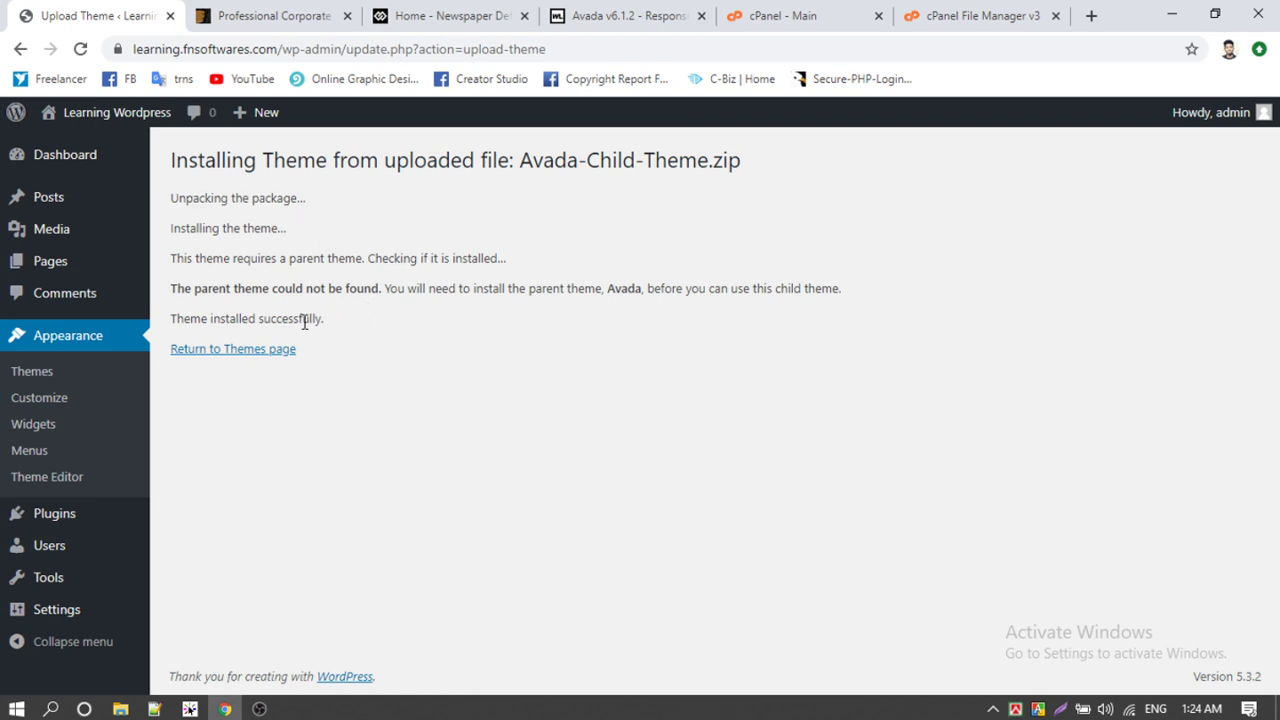
{"action": "left_click_drag", "start_coordinate": [220, 288], "coordinate": [683, 290]}
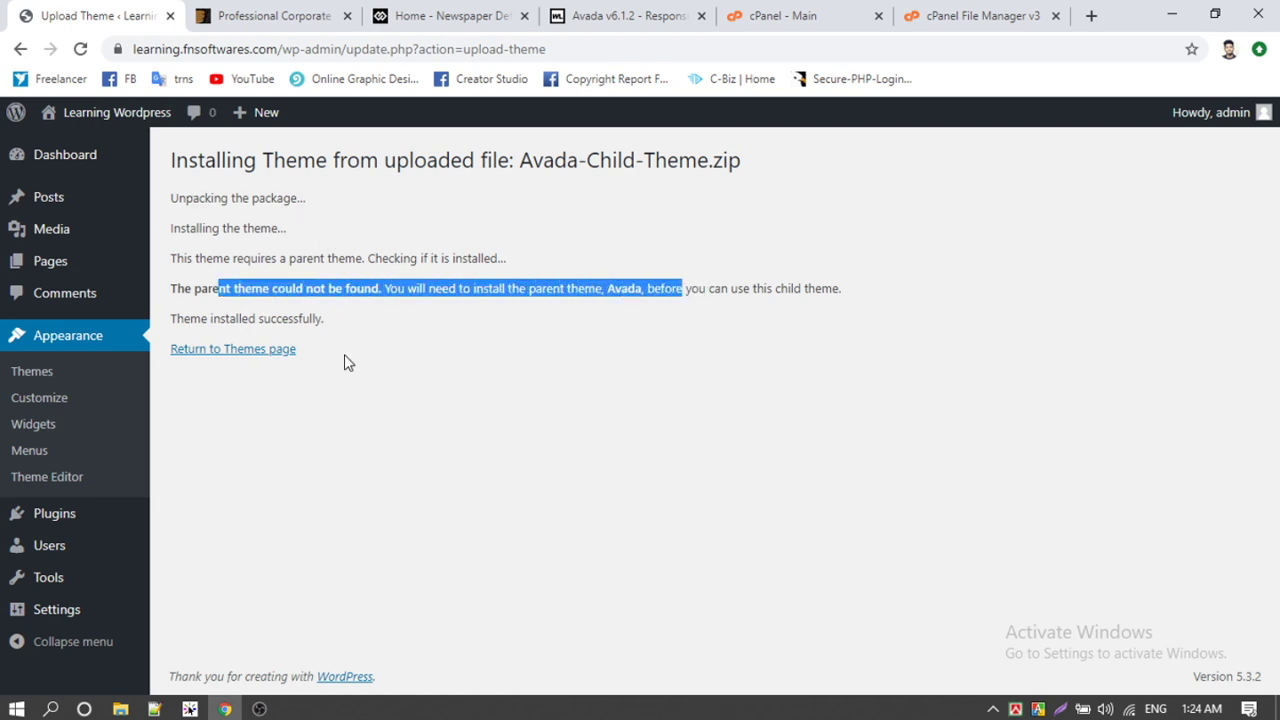
{"action": "left_click", "coordinate": [214, 350]}
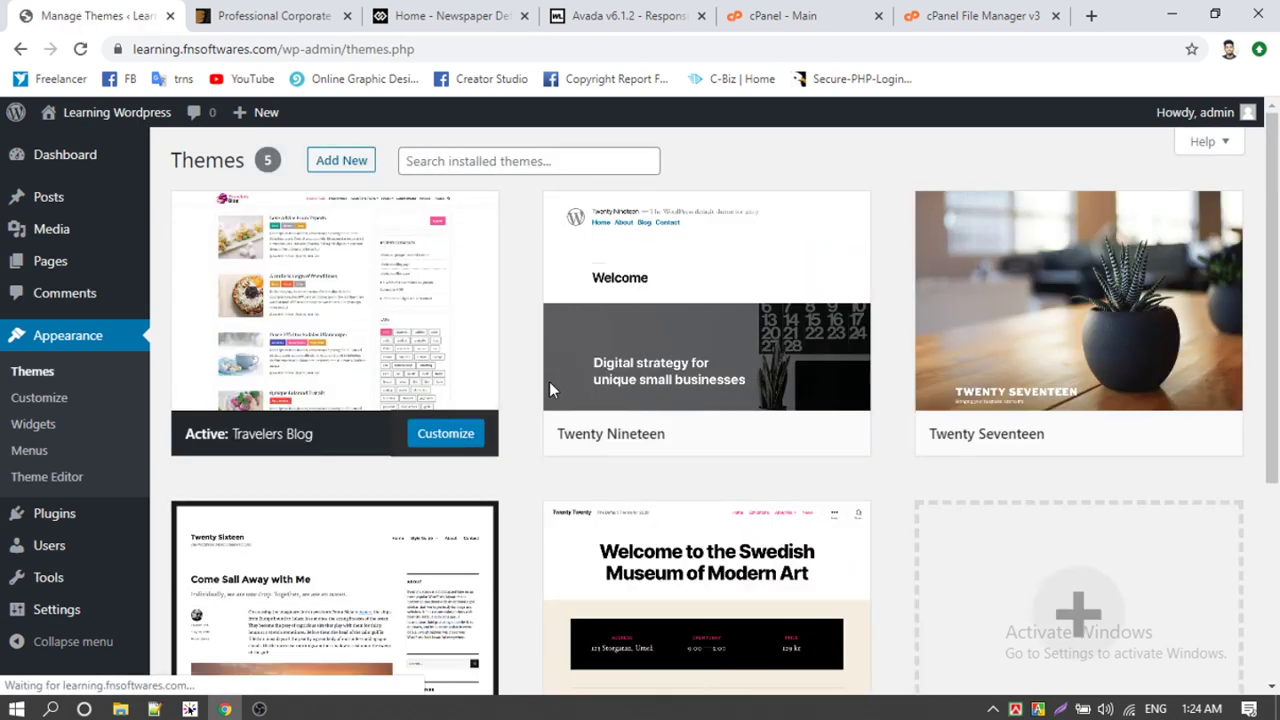
{"action": "scroll", "coordinate": [549, 388], "scroll_direction": "down", "scroll_amount": 3}
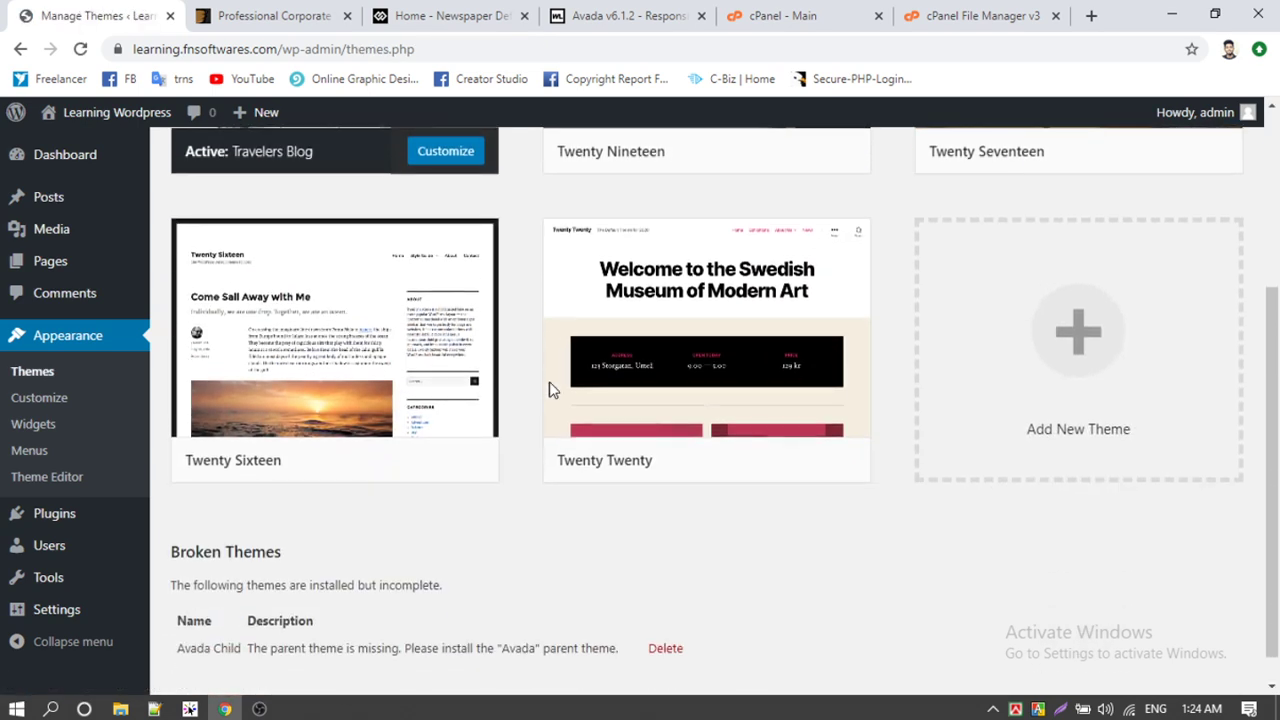
{"action": "scroll", "coordinate": [912, 436], "scroll_direction": "up", "scroll_amount": 2}
{"action": "scroll", "coordinate": [912, 436], "scroll_direction": "down", "scroll_amount": 3}
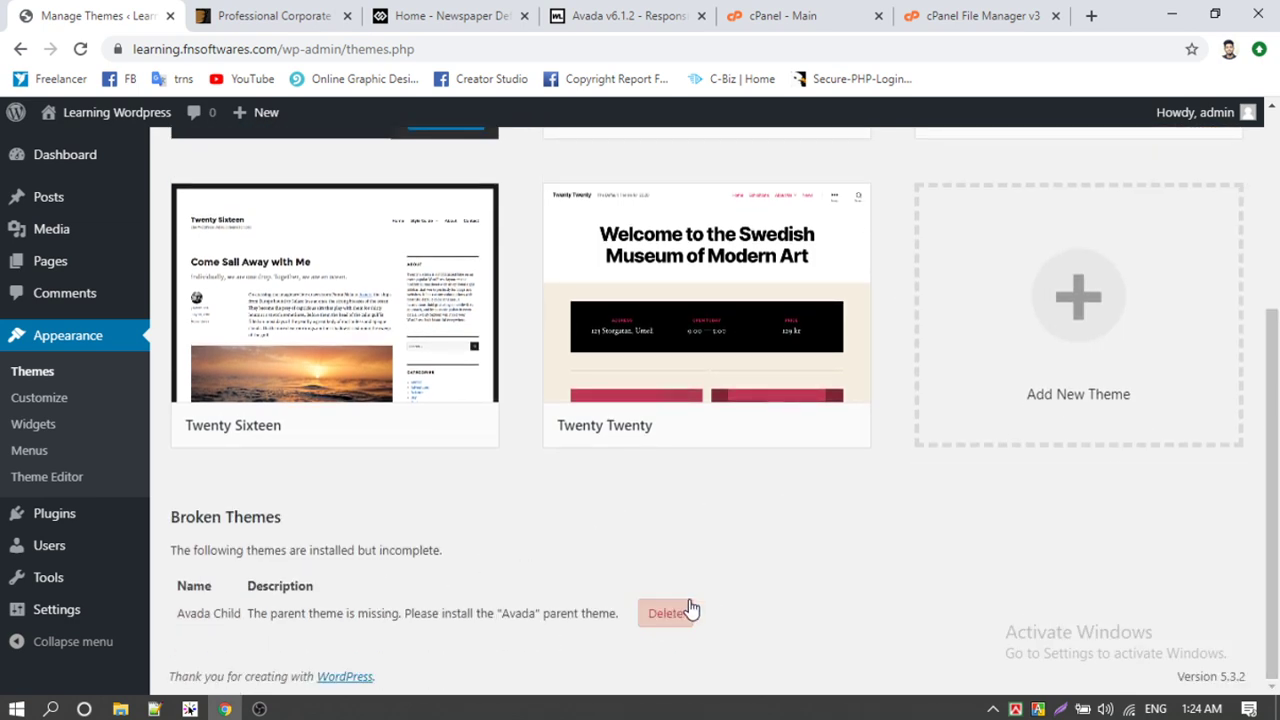
{"action": "scroll", "coordinate": [437, 616], "scroll_direction": "up", "scroll_amount": 5}
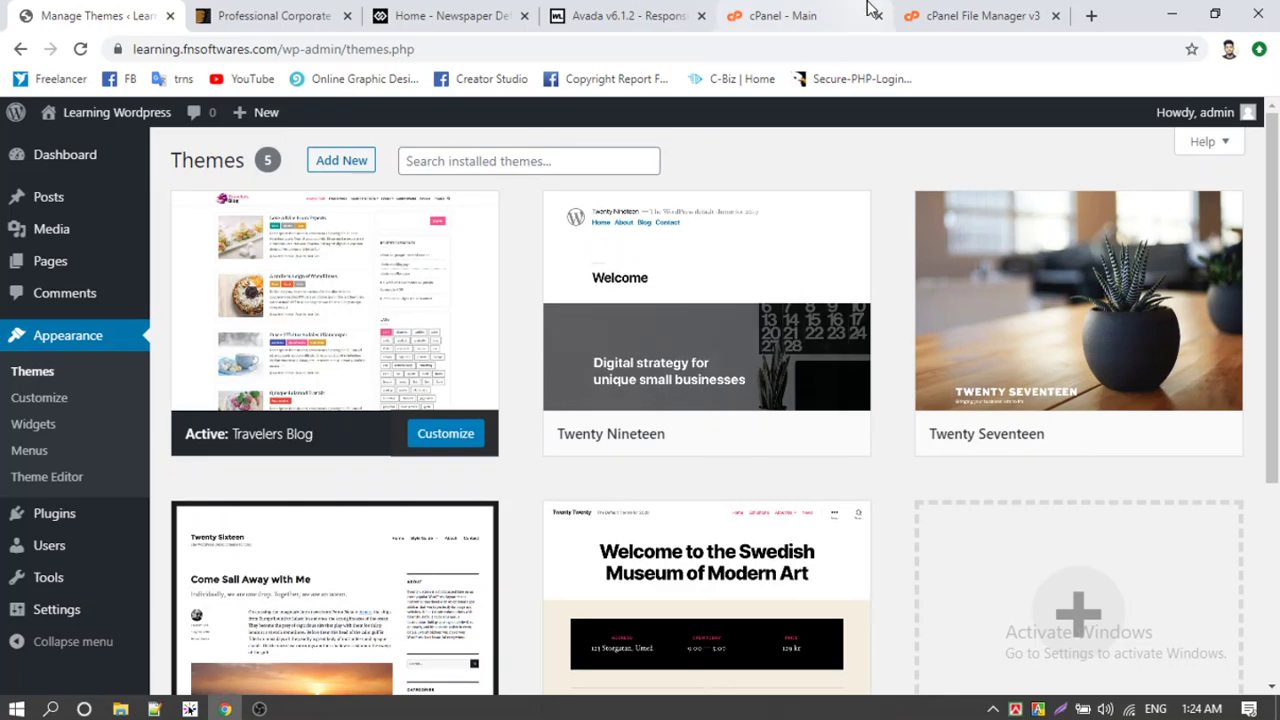
Step: Reload File Manager and open learning.fnsoftwares.com's wp-content/themes/Avada-Child-Theme, selecting functions.php
{"action": "left_click", "coordinate": [840, 12]}
{"action": "left_click", "coordinate": [980, 15]}
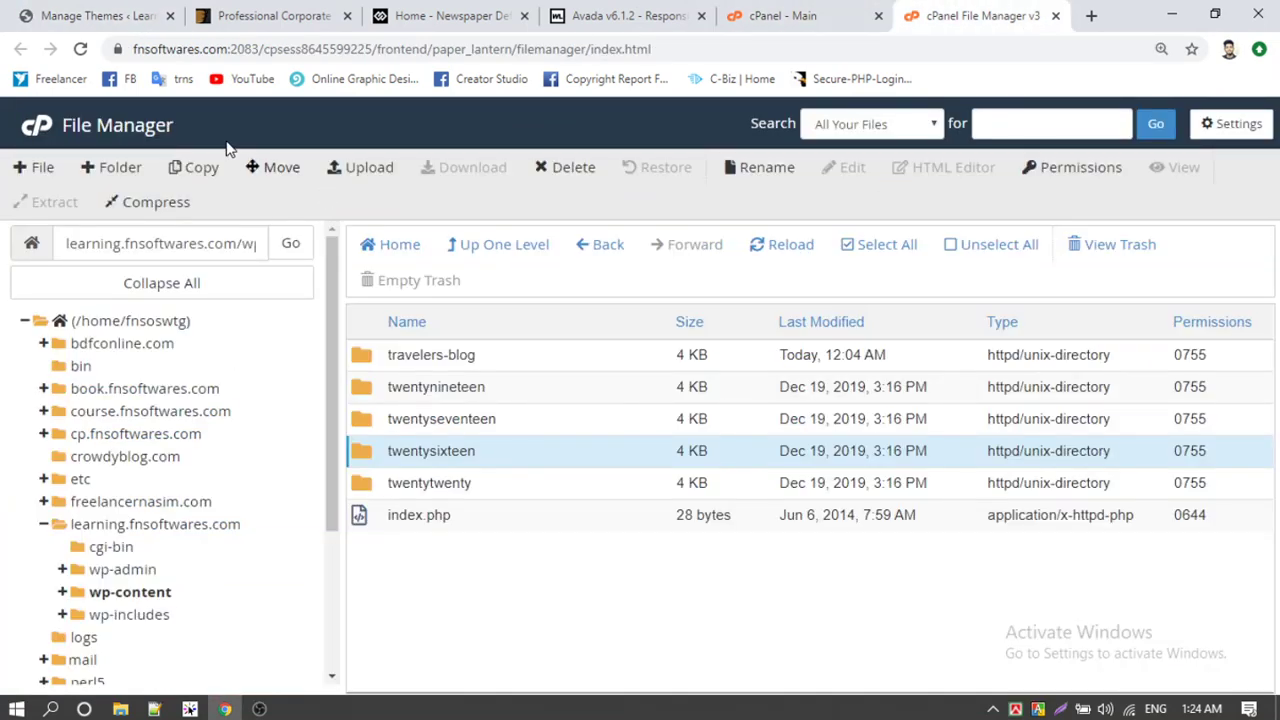
{"action": "left_click", "coordinate": [80, 49]}
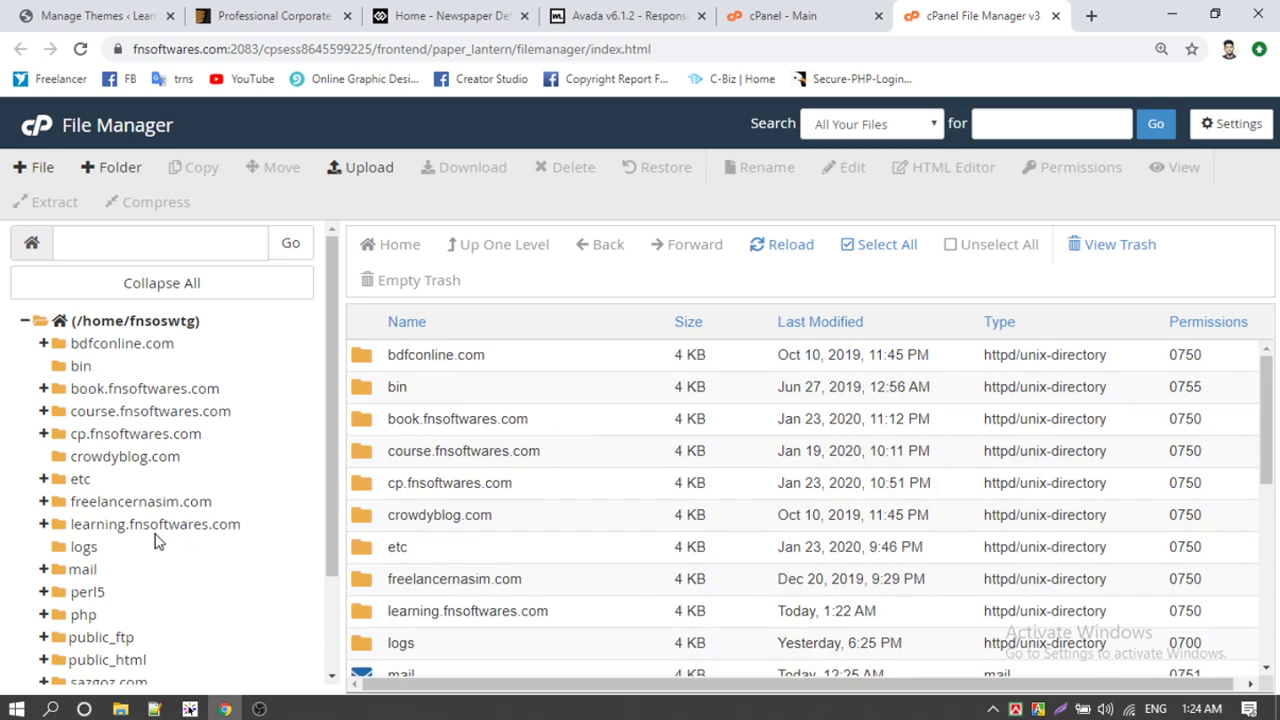
{"action": "left_click", "coordinate": [155, 527]}
{"action": "double_click", "coordinate": [400, 422]}
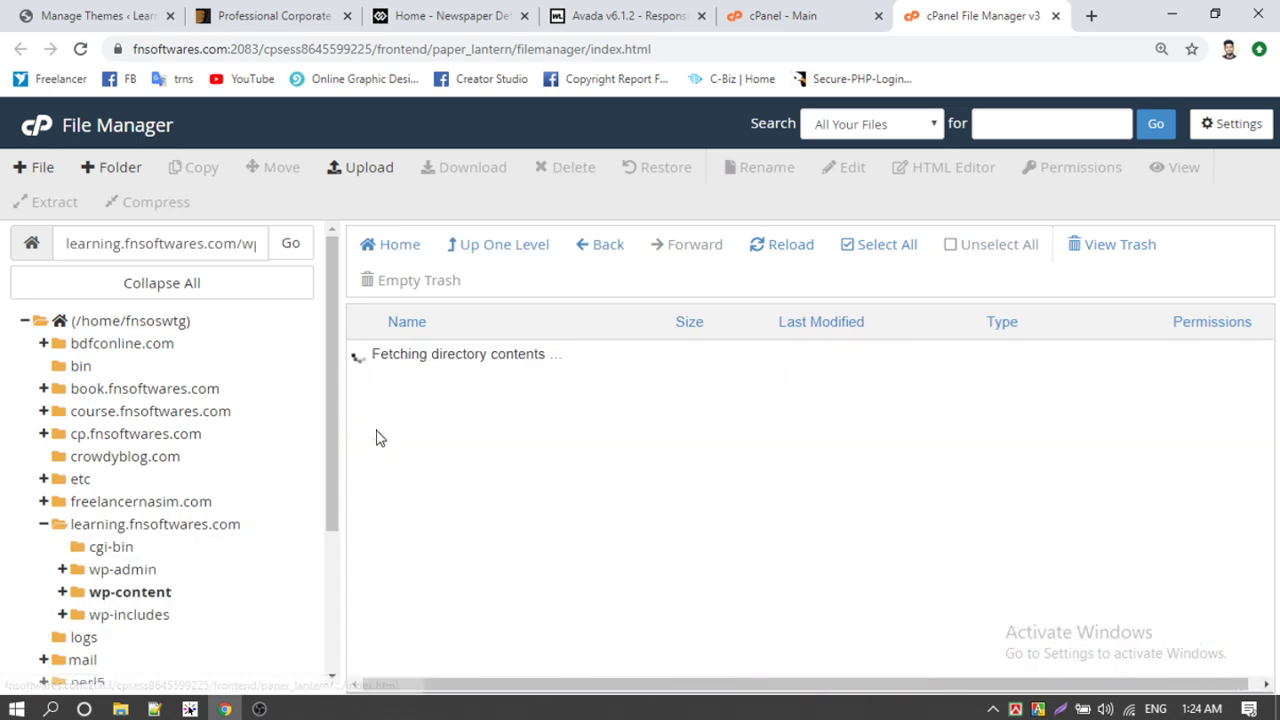
{"action": "double_click", "coordinate": [380, 390]}
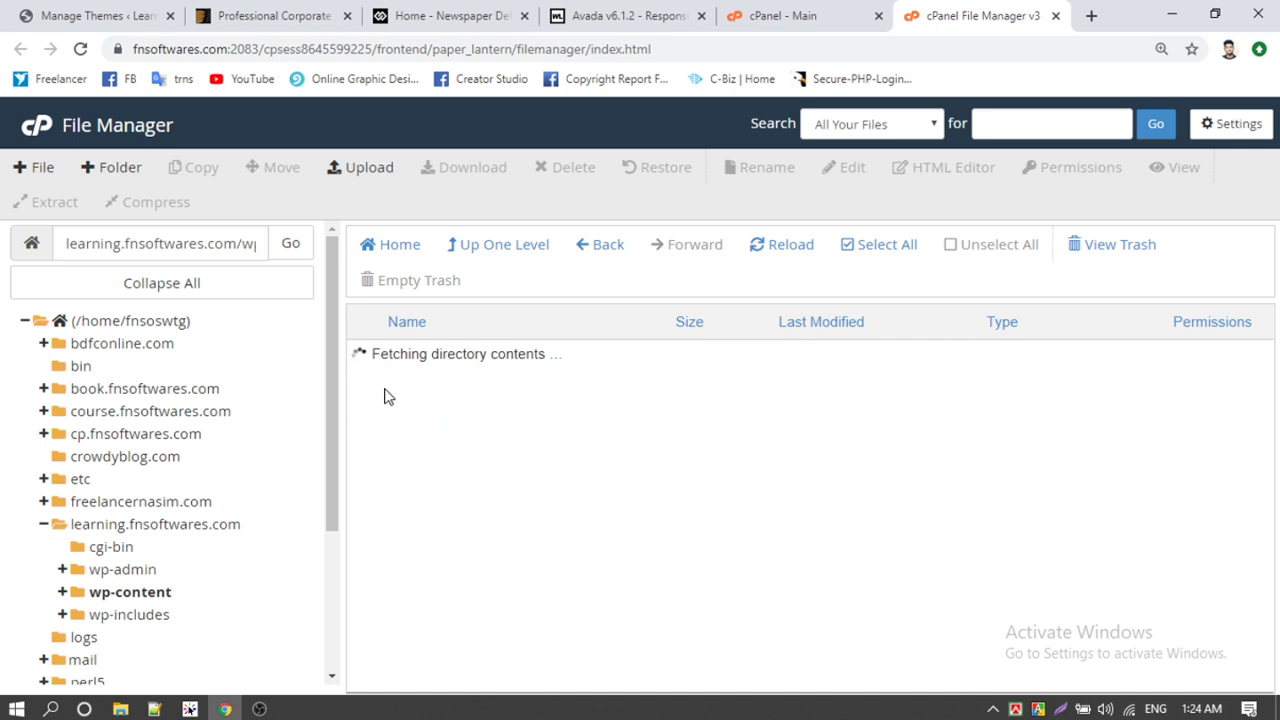
{"action": "left_click", "coordinate": [363, 368]}
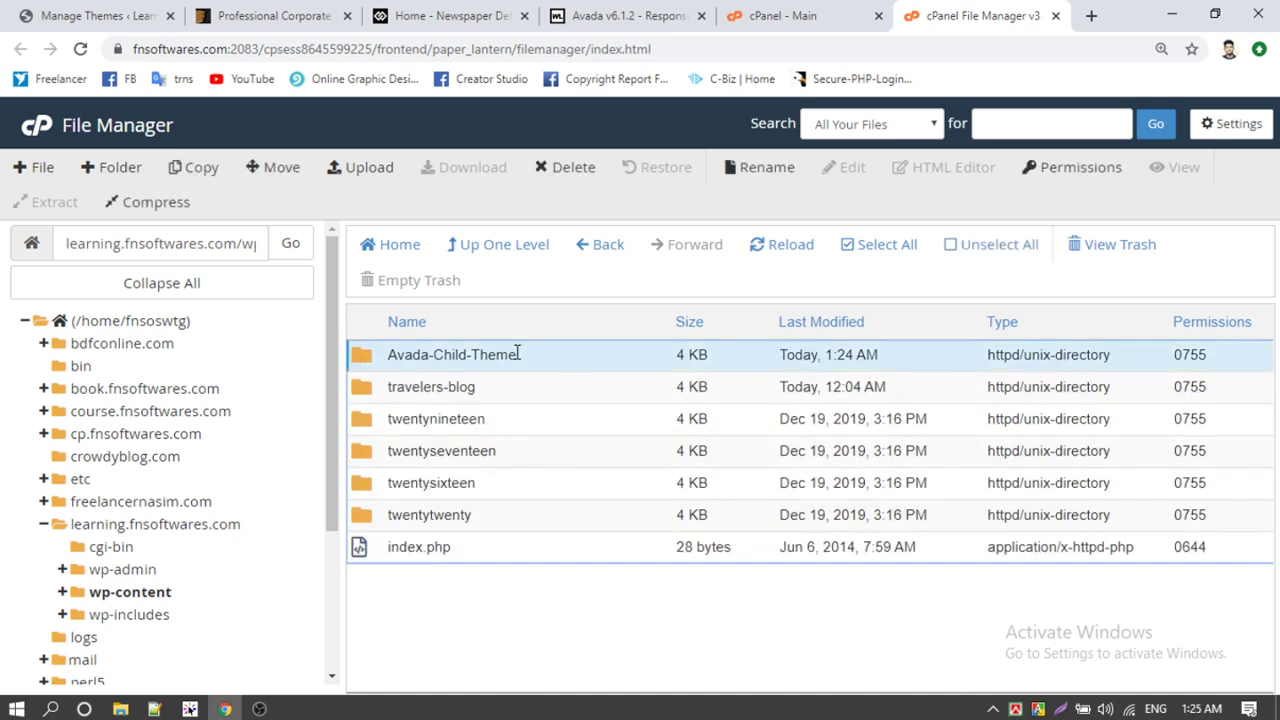
{"action": "double_click", "coordinate": [383, 358]}
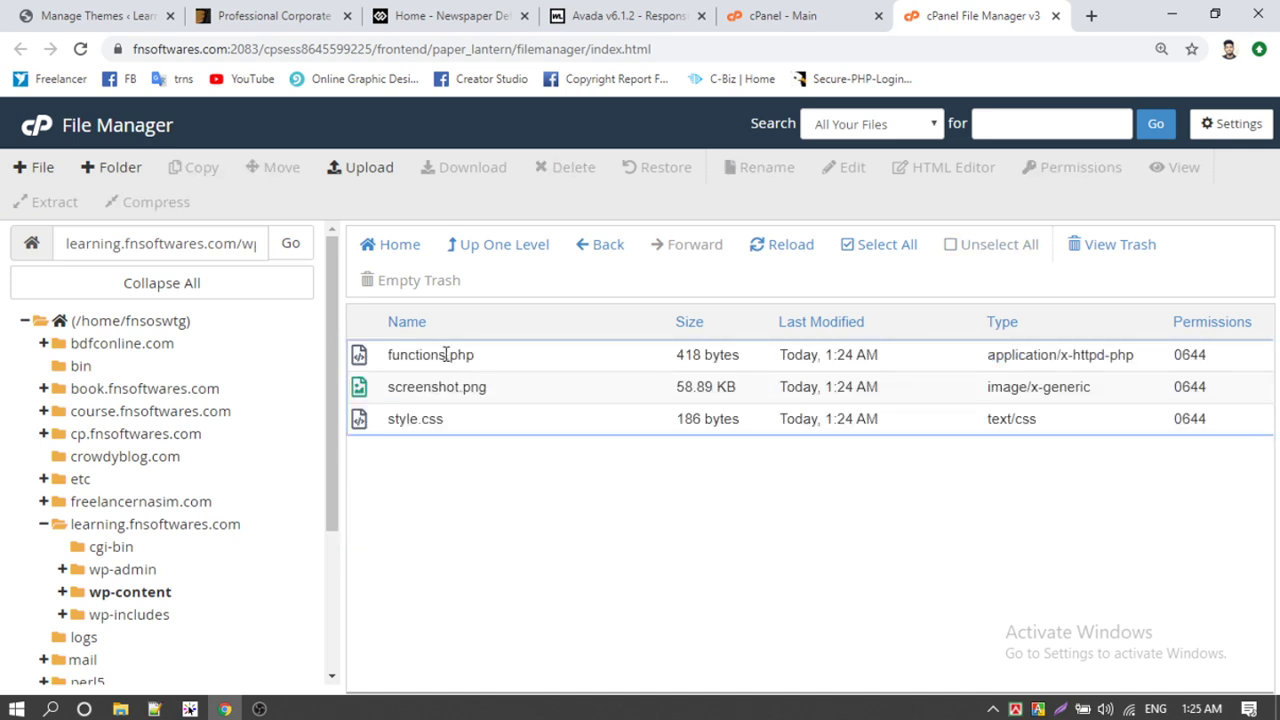
{"action": "left_click", "coordinate": [461, 357]}
{"action": "left_click", "coordinate": [120, 709]}
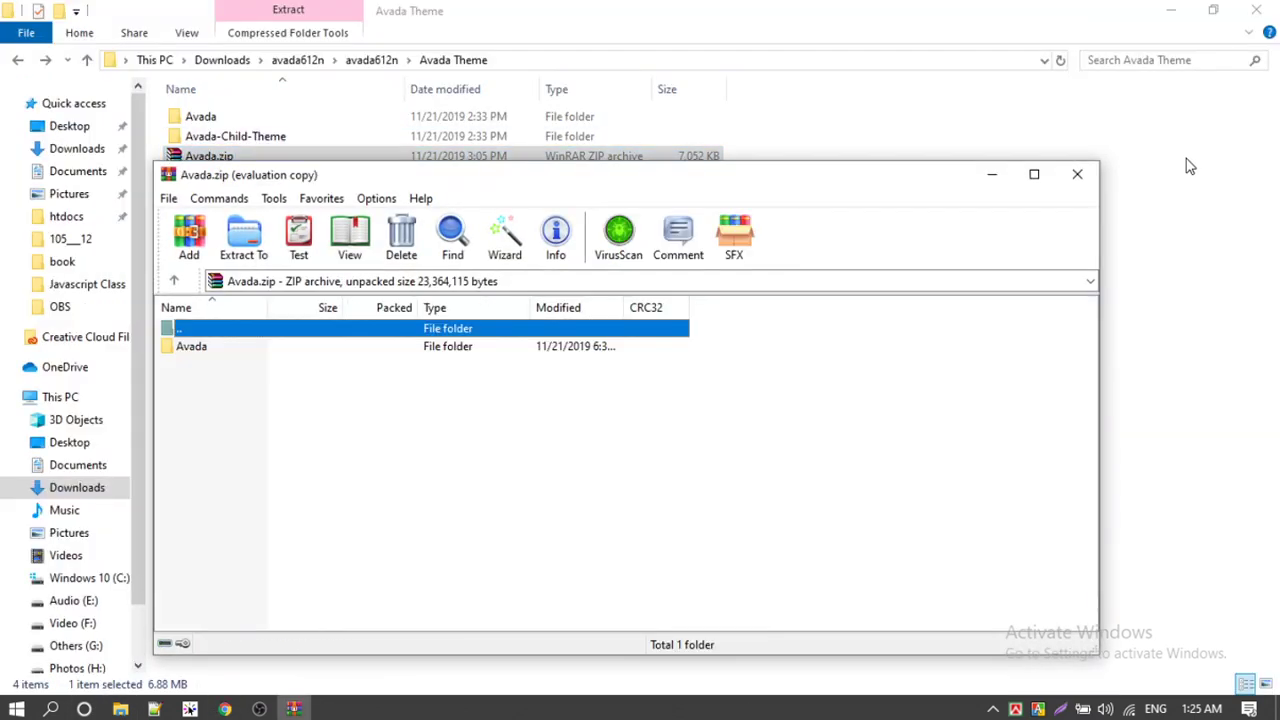
Step: Inspect Avada-Child-Theme.zip in WinRAR, confirming functions.php, screenshot.png and style.css, then close it
{"action": "left_click", "coordinate": [1078, 177]}
{"action": "double_click", "coordinate": [312, 178]}
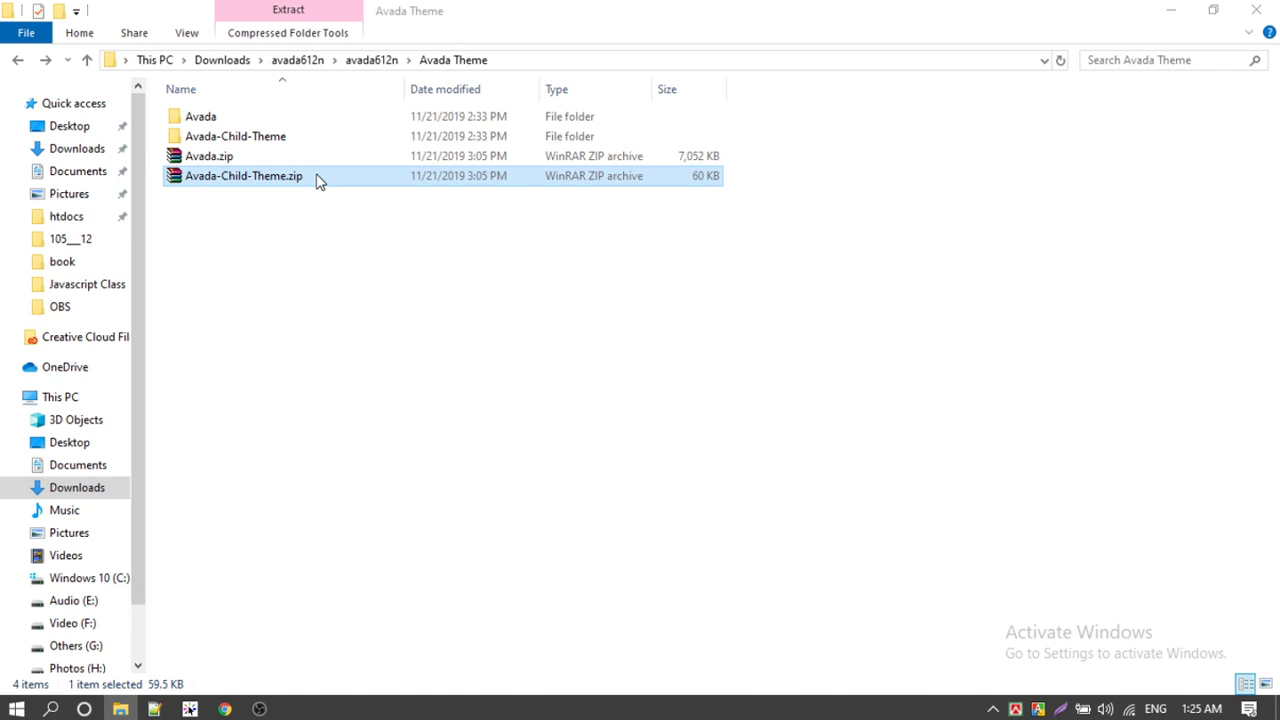
{"action": "left_click", "coordinate": [190, 350]}
{"action": "double_click", "coordinate": [192, 350]}
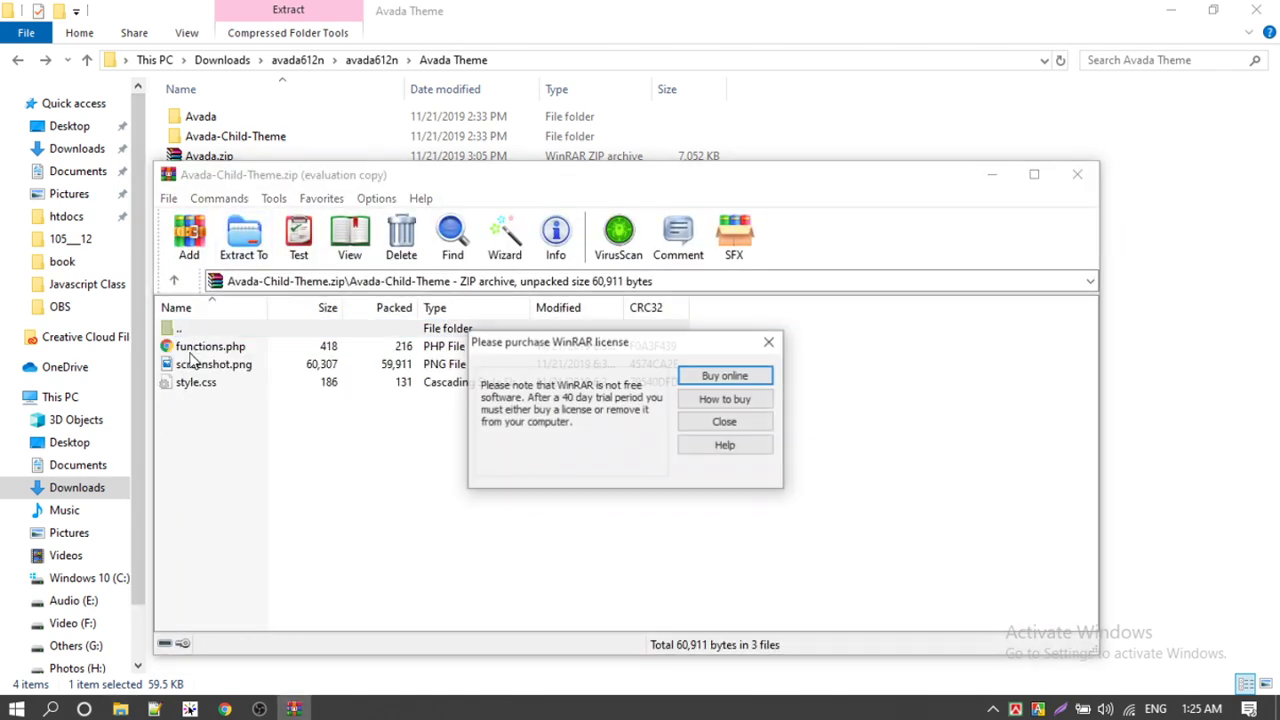
{"action": "left_click", "coordinate": [760, 424]}
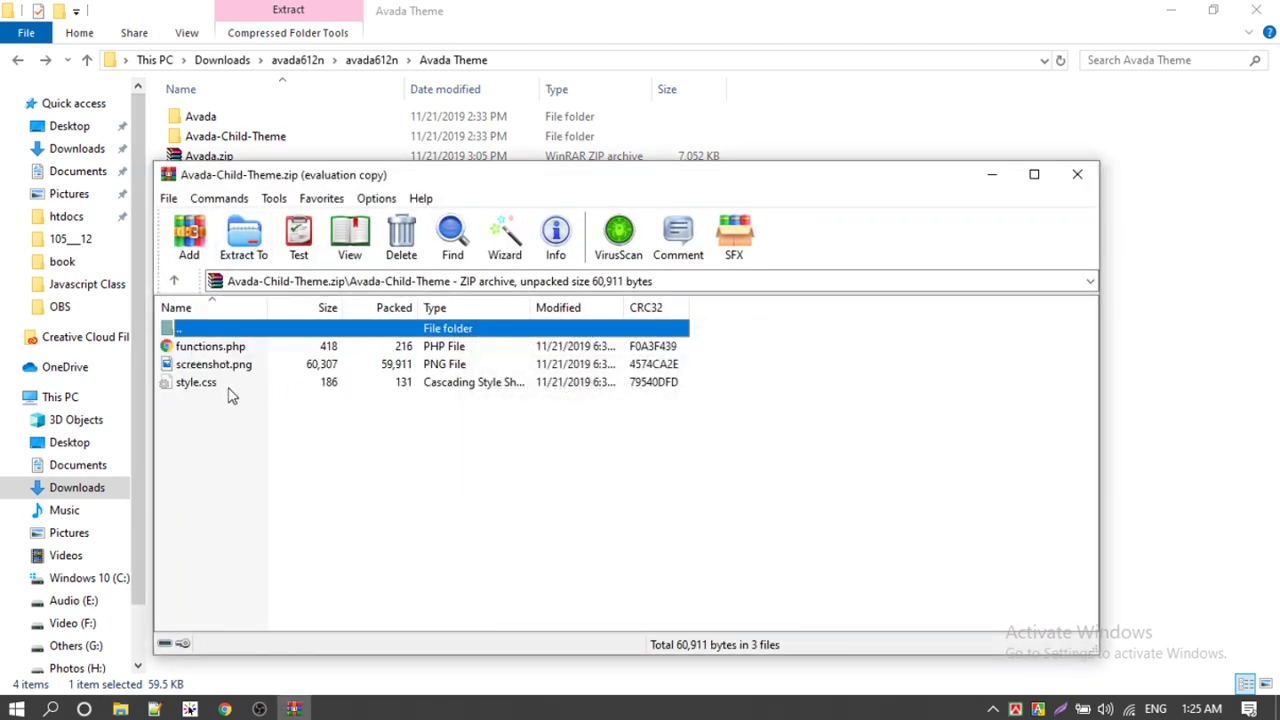
{"action": "left_click", "coordinate": [1077, 174]}
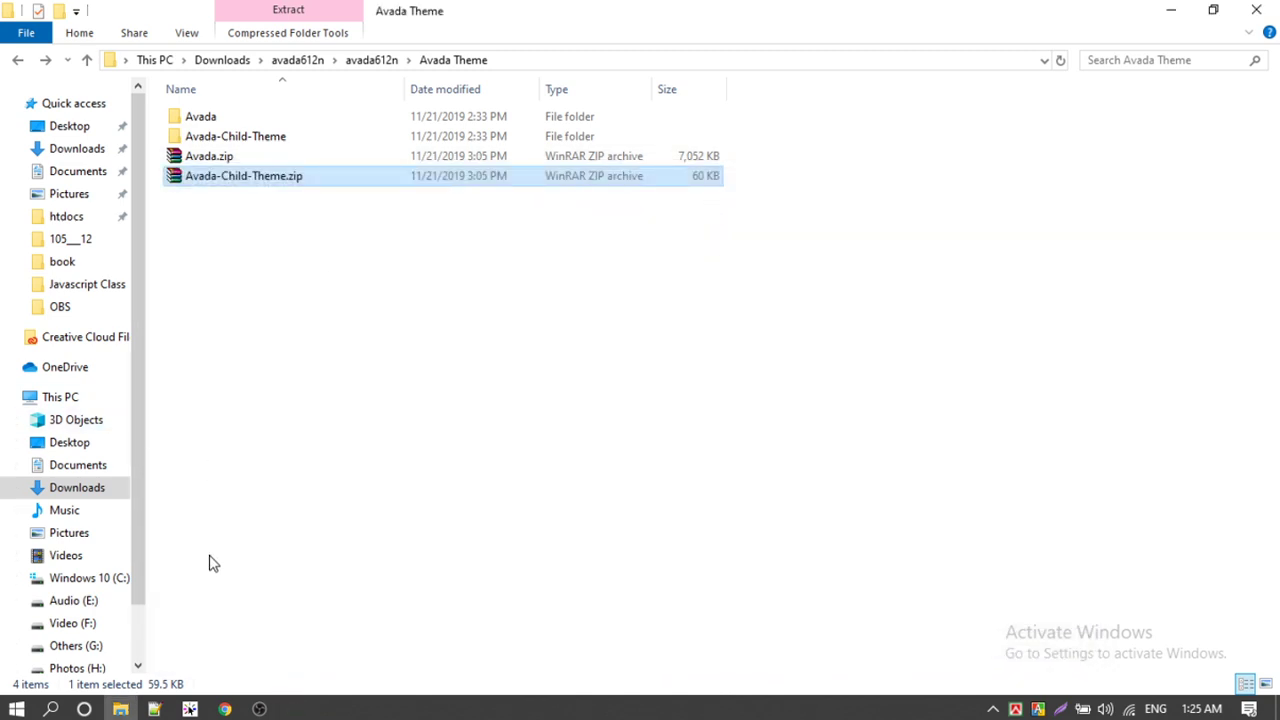
{"action": "left_click", "coordinate": [224, 709]}
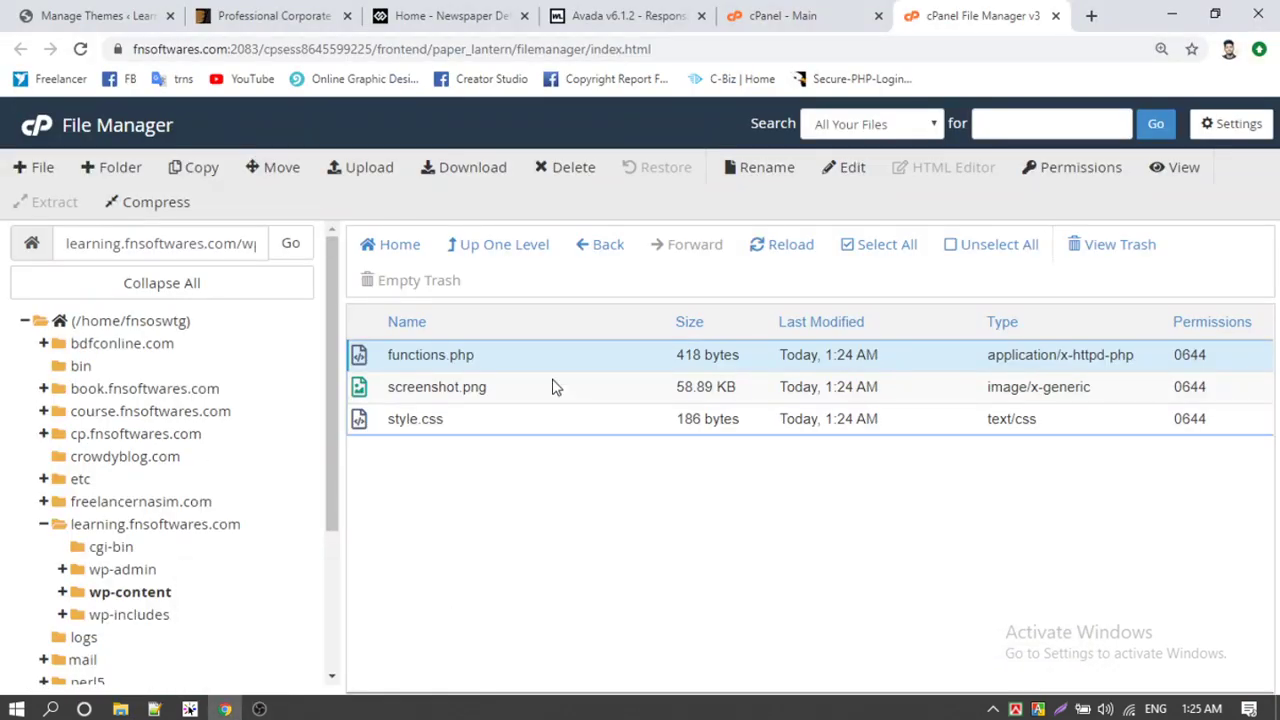
Step: Navigate to wp-content/themes, select Avada-Child-Theme, and start a File Upload there
{"action": "left_click", "coordinate": [222, 527]}
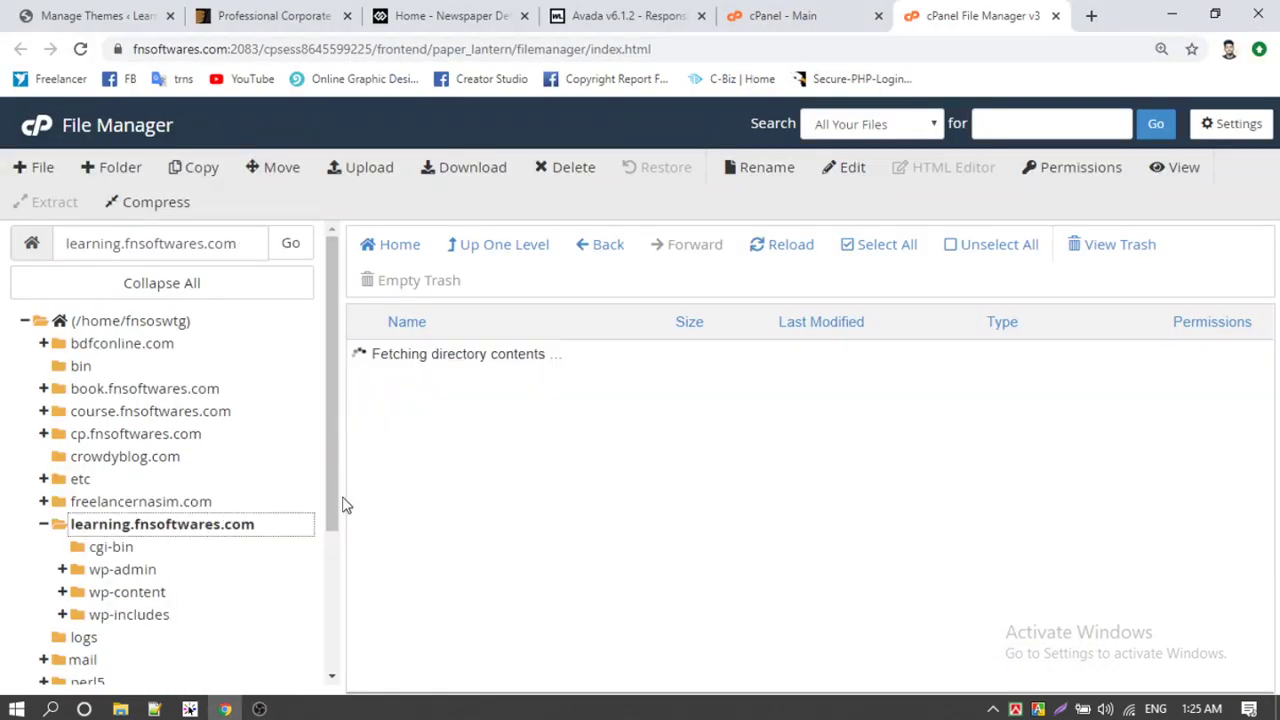
{"action": "double_click", "coordinate": [392, 424]}
{"action": "double_click", "coordinate": [375, 389]}
{"action": "left_click", "coordinate": [366, 362]}
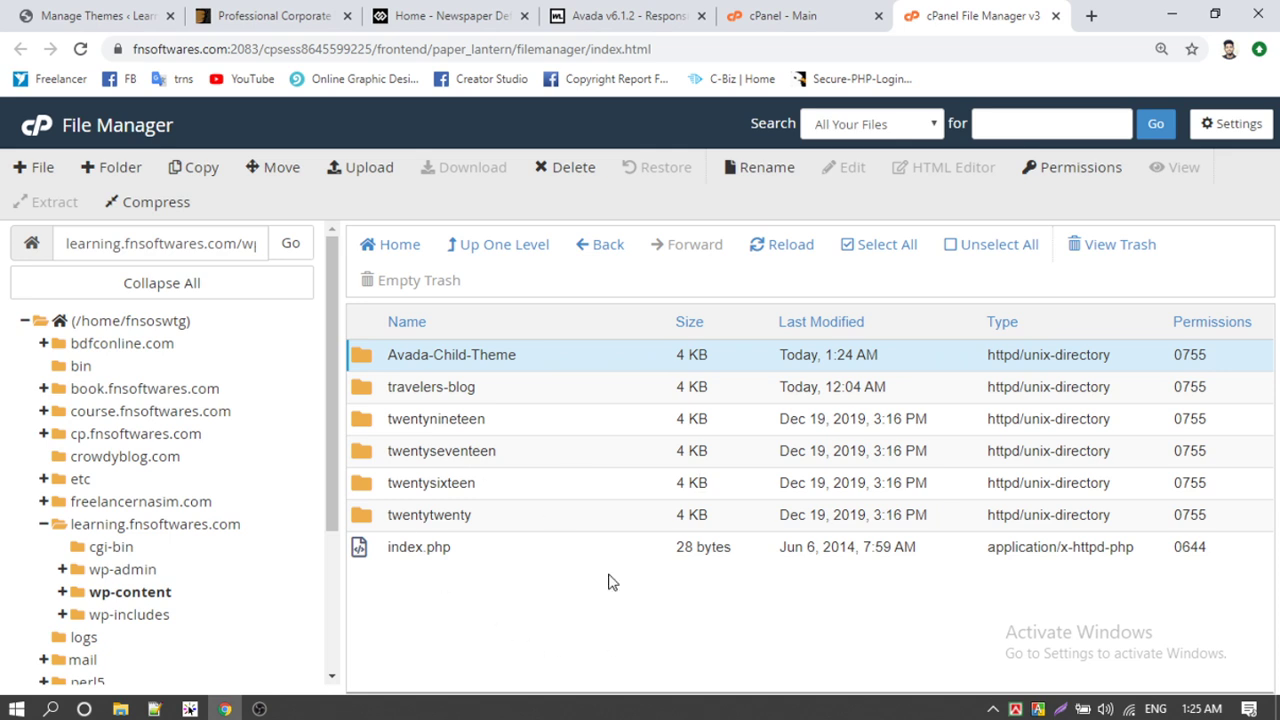
{"action": "left_click", "coordinate": [360, 170]}
{"action": "left_click", "coordinate": [120, 709]}
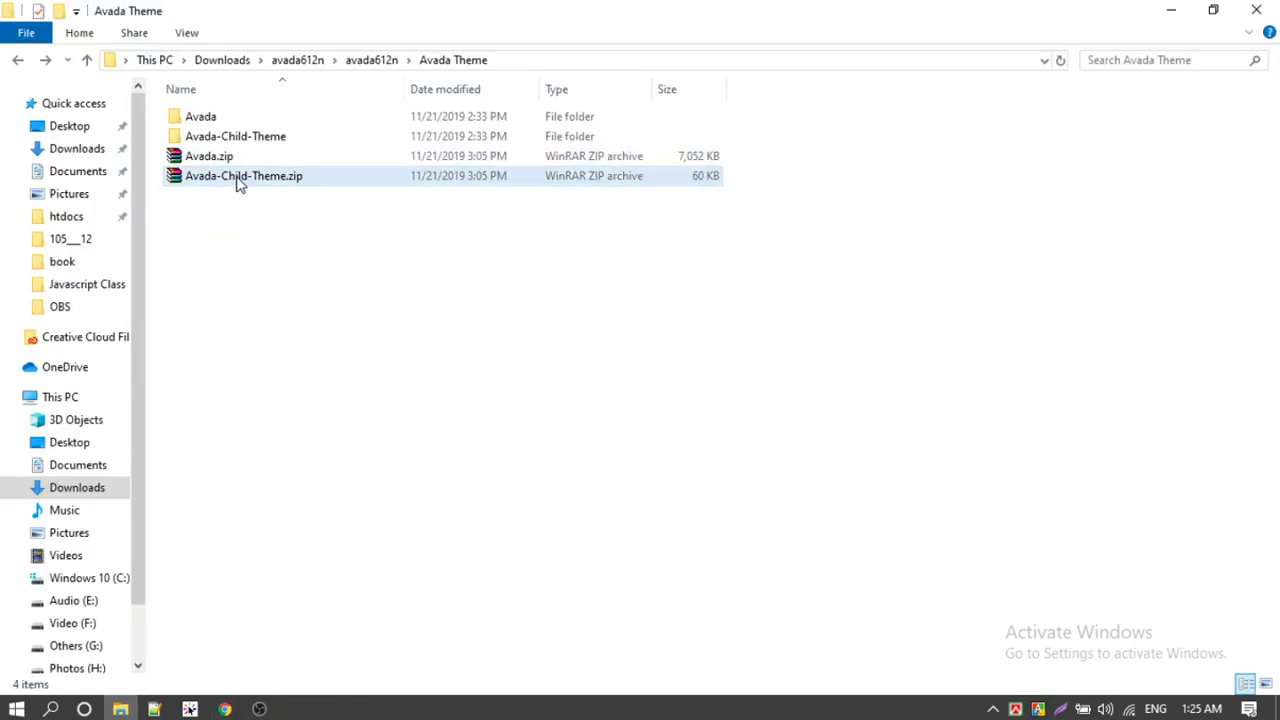
Step: Drag Avada.zip onto cPanel's File Upload drop zone for the themes folder
{"action": "left_click", "coordinate": [211, 158]}
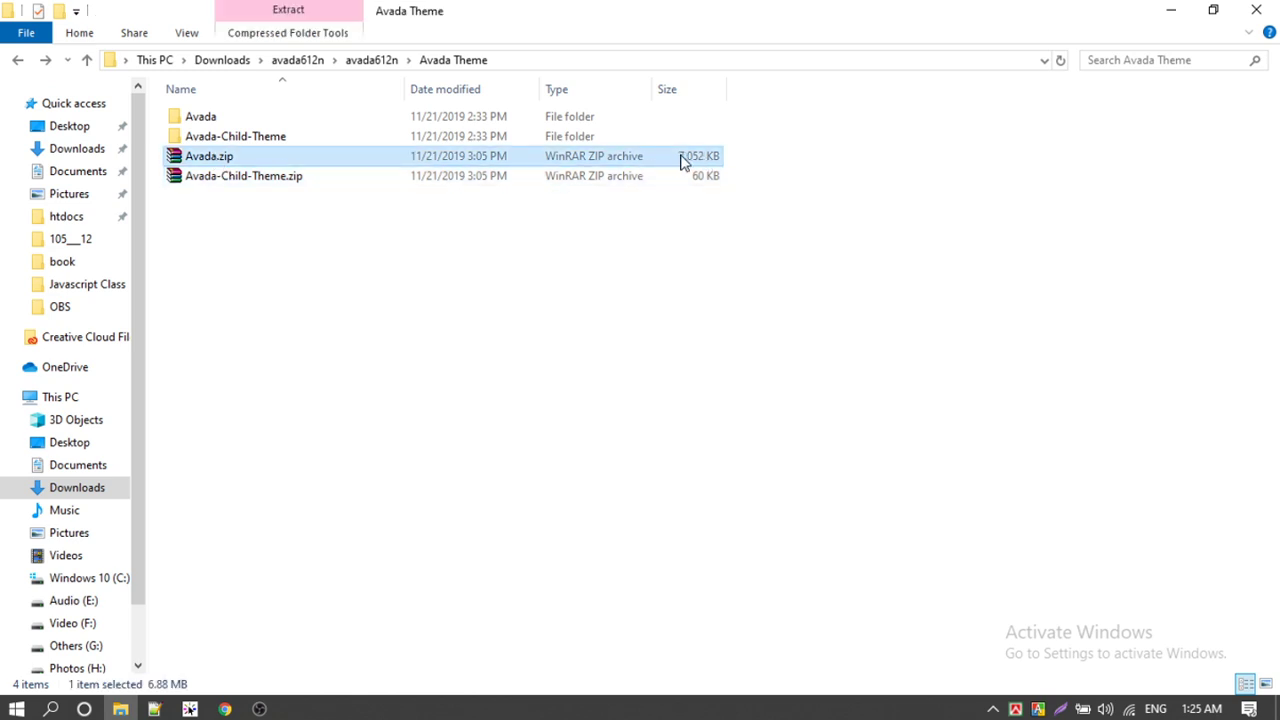
{"action": "left_click_drag", "start_coordinate": [234, 160], "coordinate": [638, 481]}
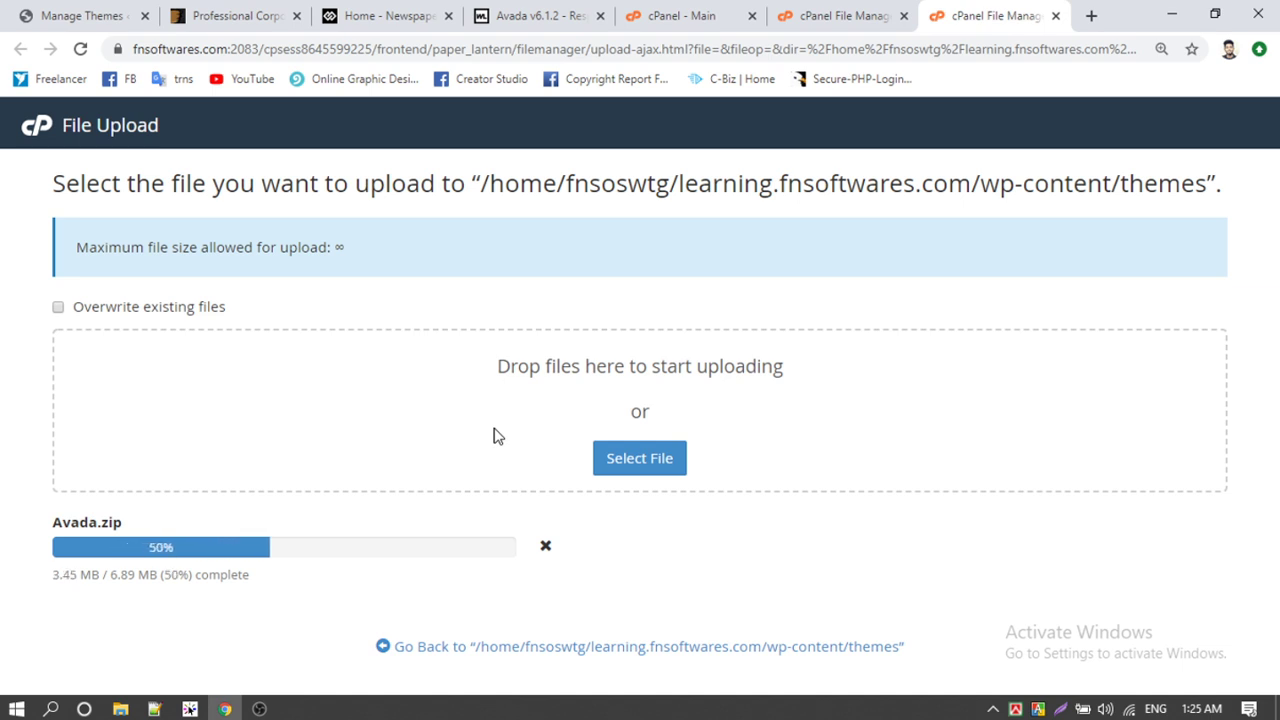
{"action": "left_click", "coordinate": [259, 709]}
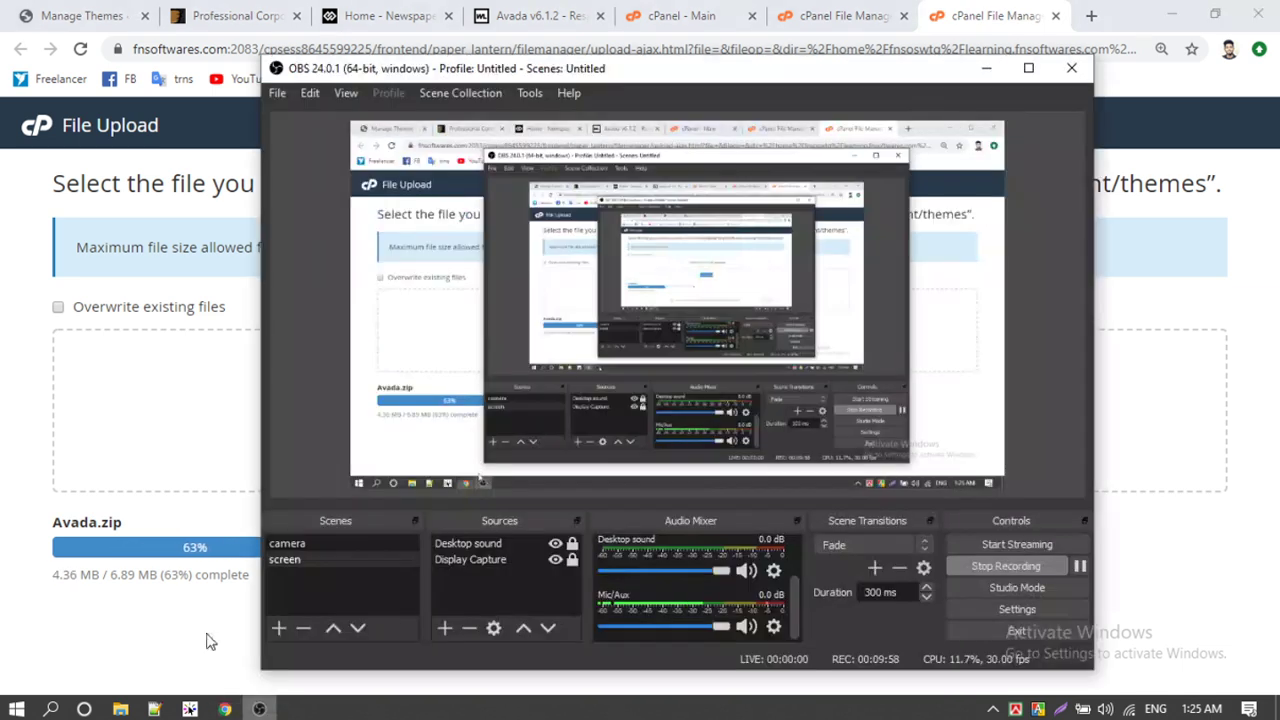
{"action": "key", "text": "alt+Tab"}
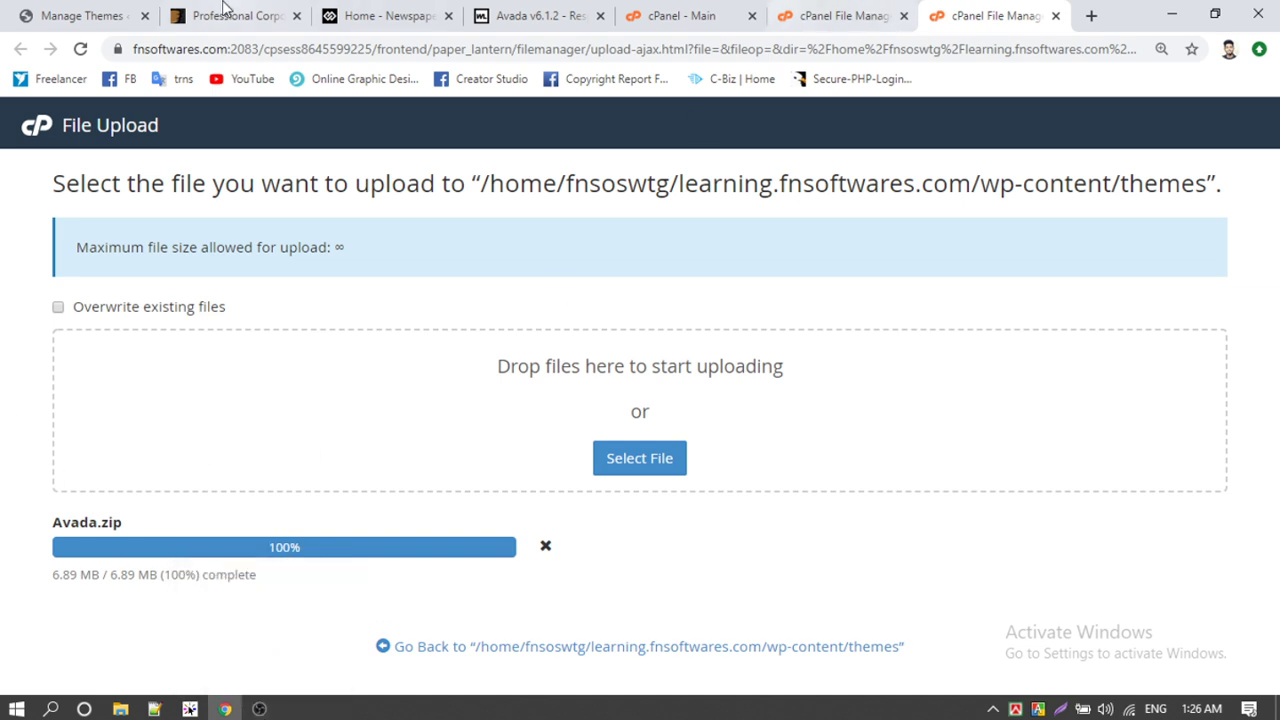
{"action": "left_click", "coordinate": [91, 12]}
{"action": "left_click", "coordinate": [975, 12]}
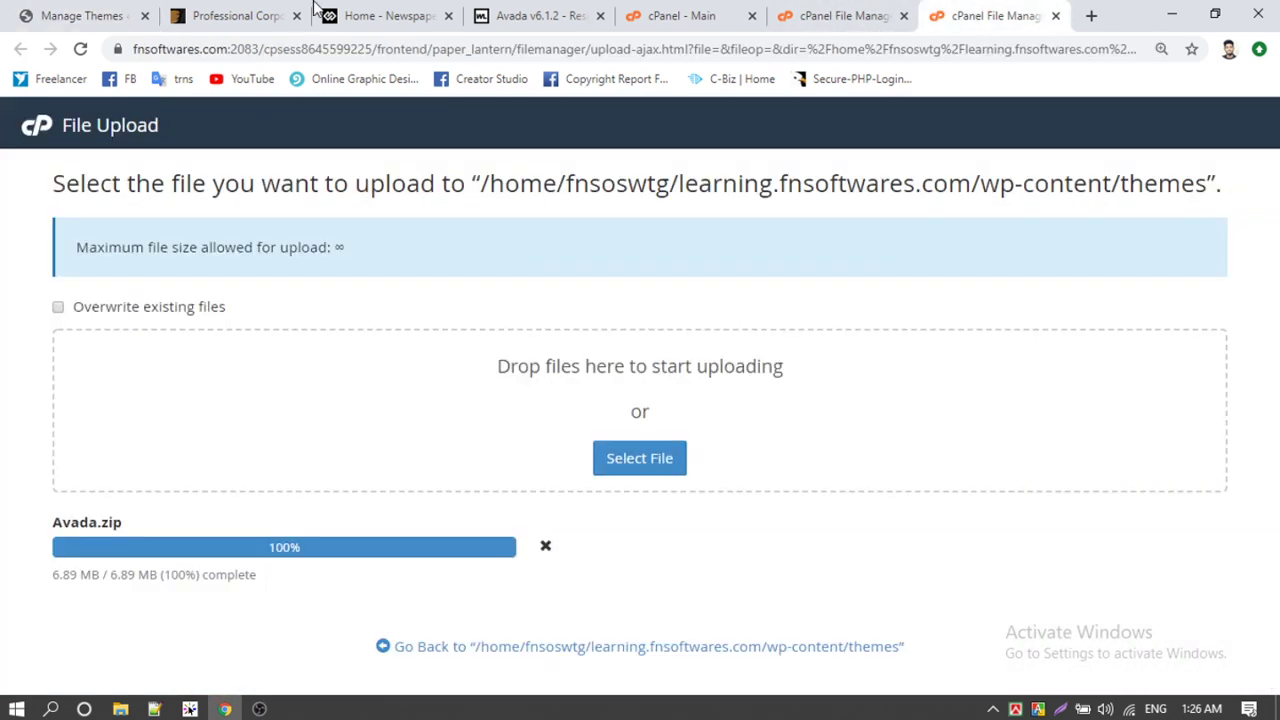
Step: Reload File Manager, open wp-content/themes, and select the uploaded 6.89 MB Avada.zip
{"action": "left_click", "coordinate": [858, 12]}
{"action": "left_click", "coordinate": [80, 49]}
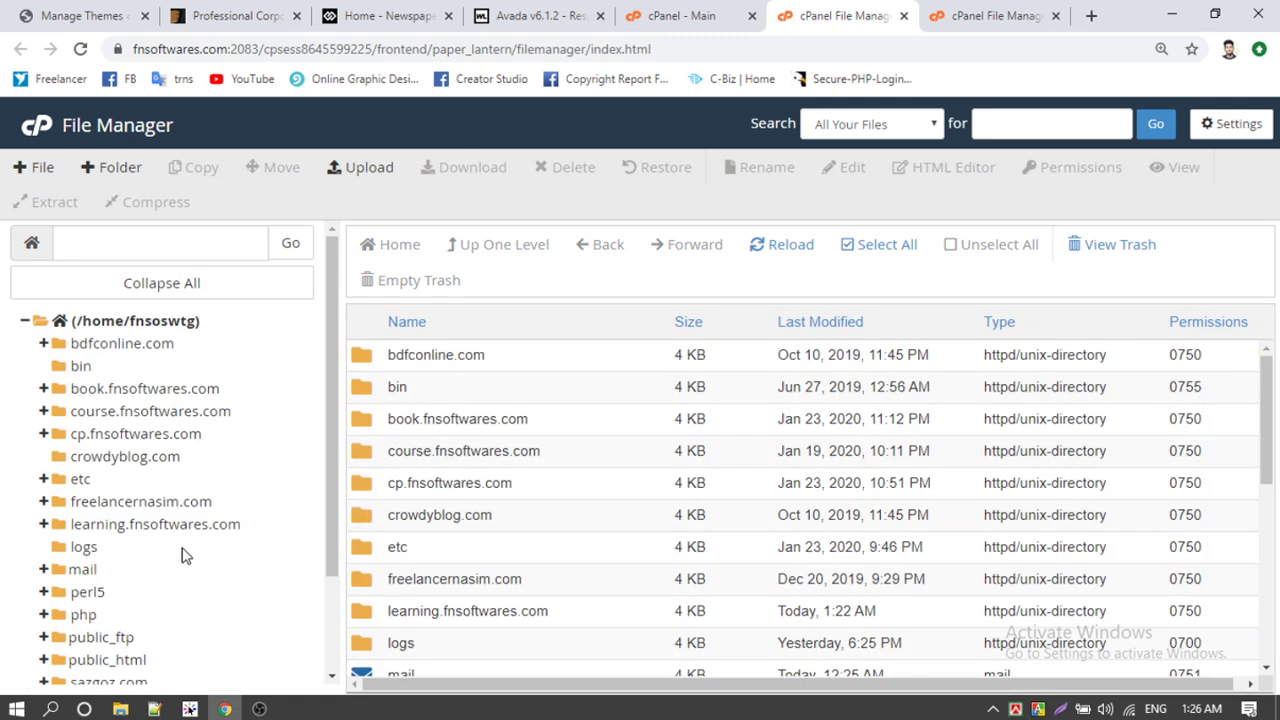
{"action": "left_click", "coordinate": [135, 535]}
{"action": "double_click", "coordinate": [380, 420]}
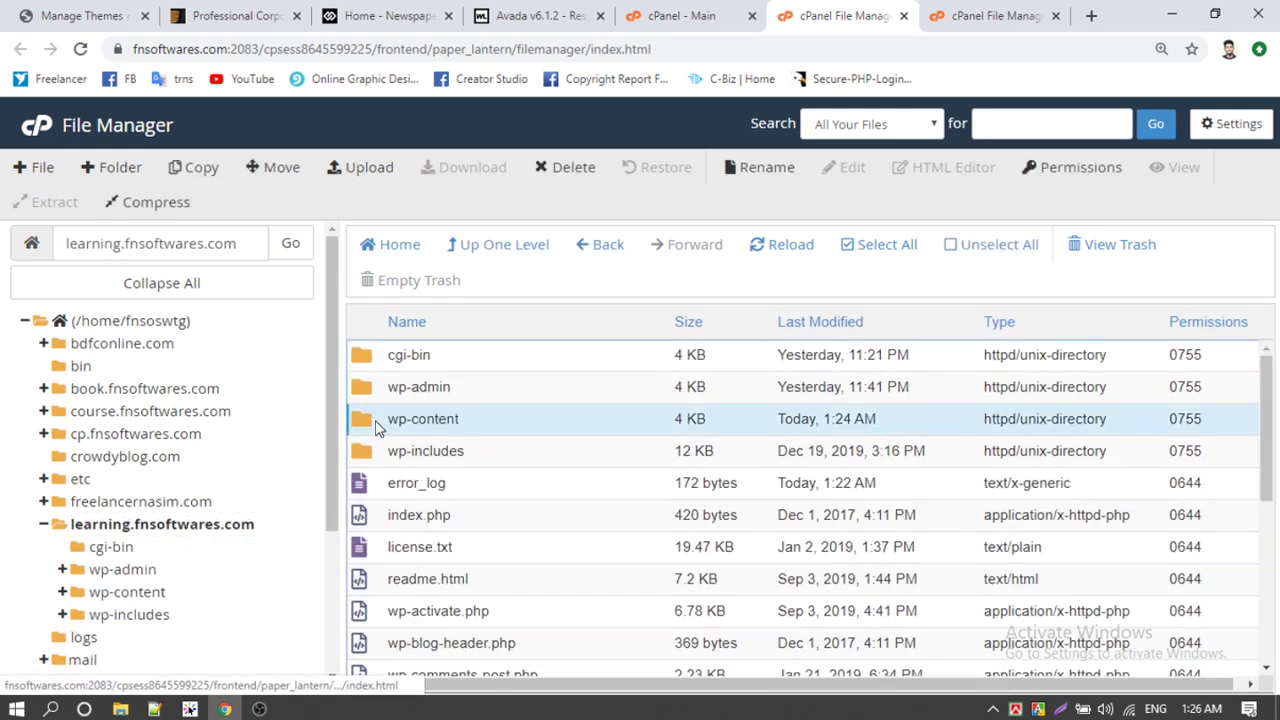
{"action": "double_click", "coordinate": [378, 396]}
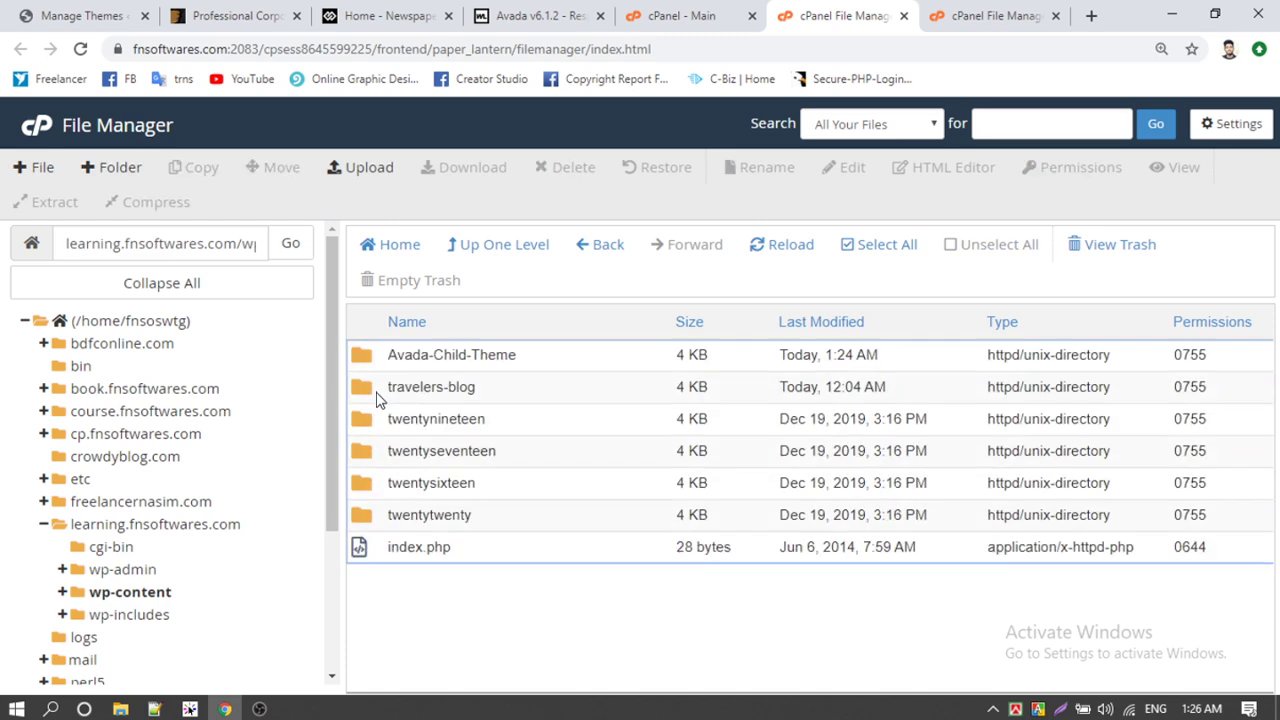
{"action": "left_click", "coordinate": [978, 12]}
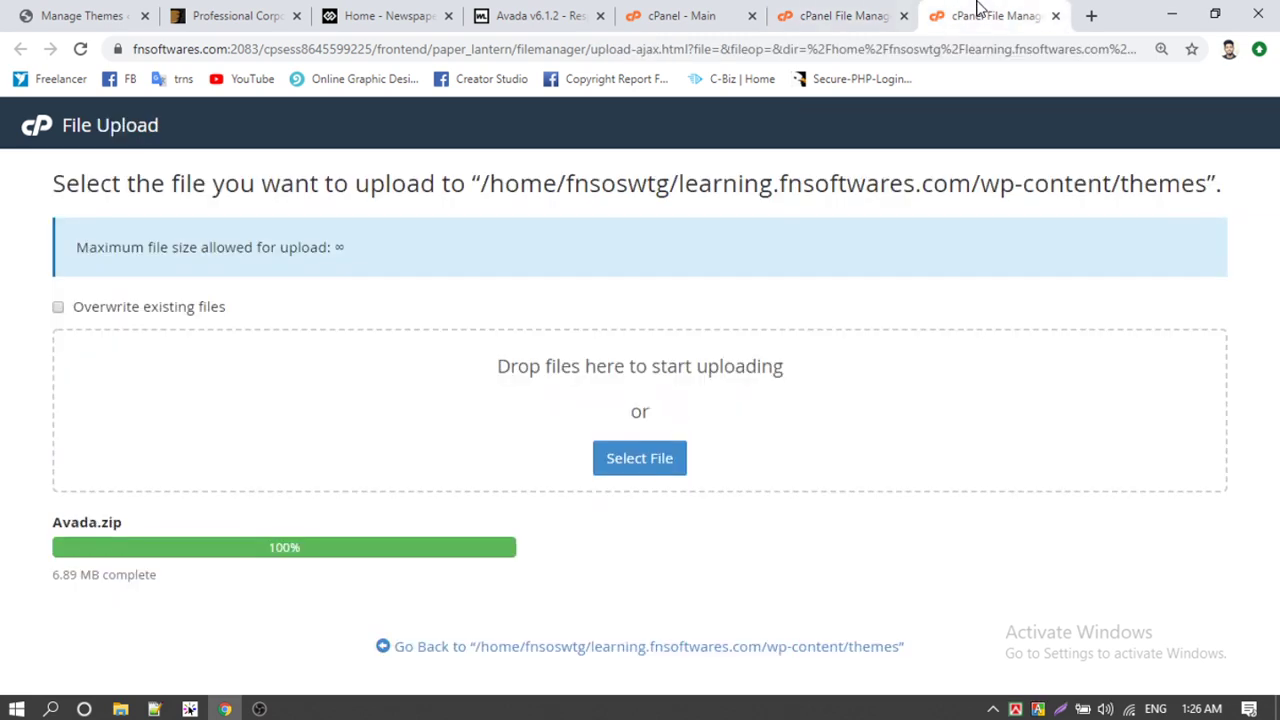
{"action": "left_click", "coordinate": [832, 16]}
{"action": "left_click", "coordinate": [764, 248]}
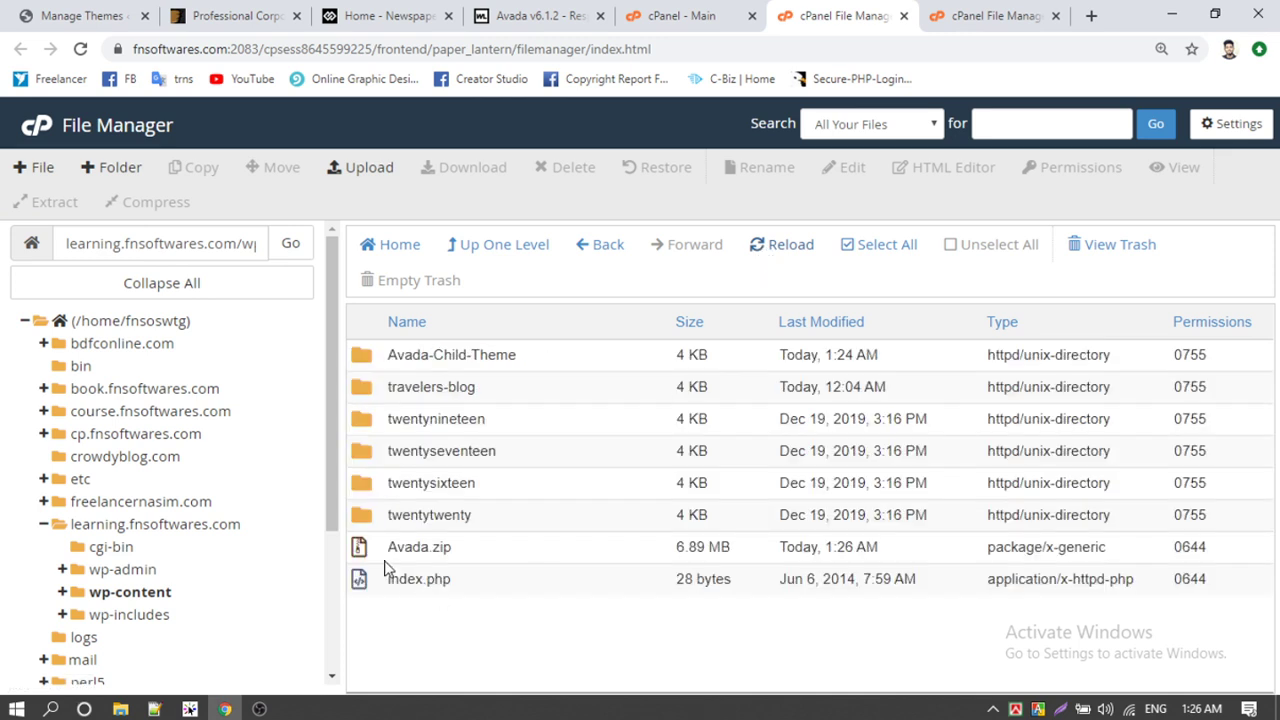
{"action": "left_click", "coordinate": [420, 546]}
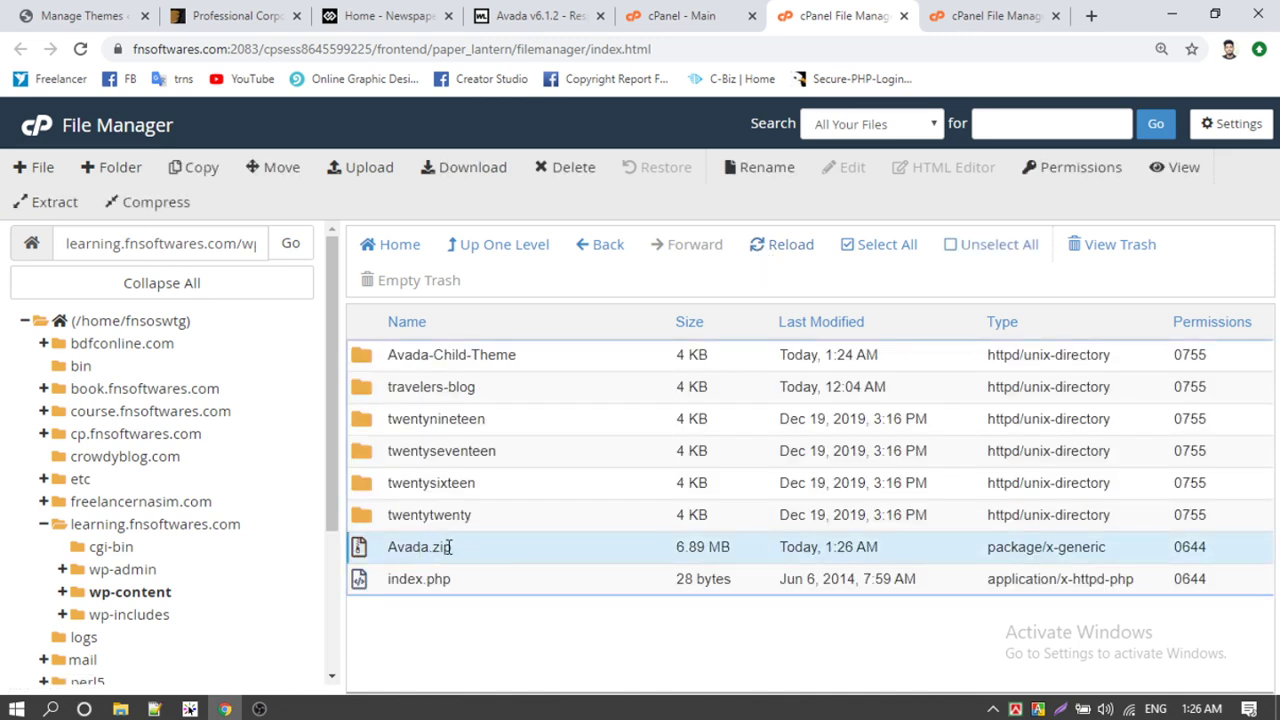
{"action": "right_click", "coordinate": [422, 549]}
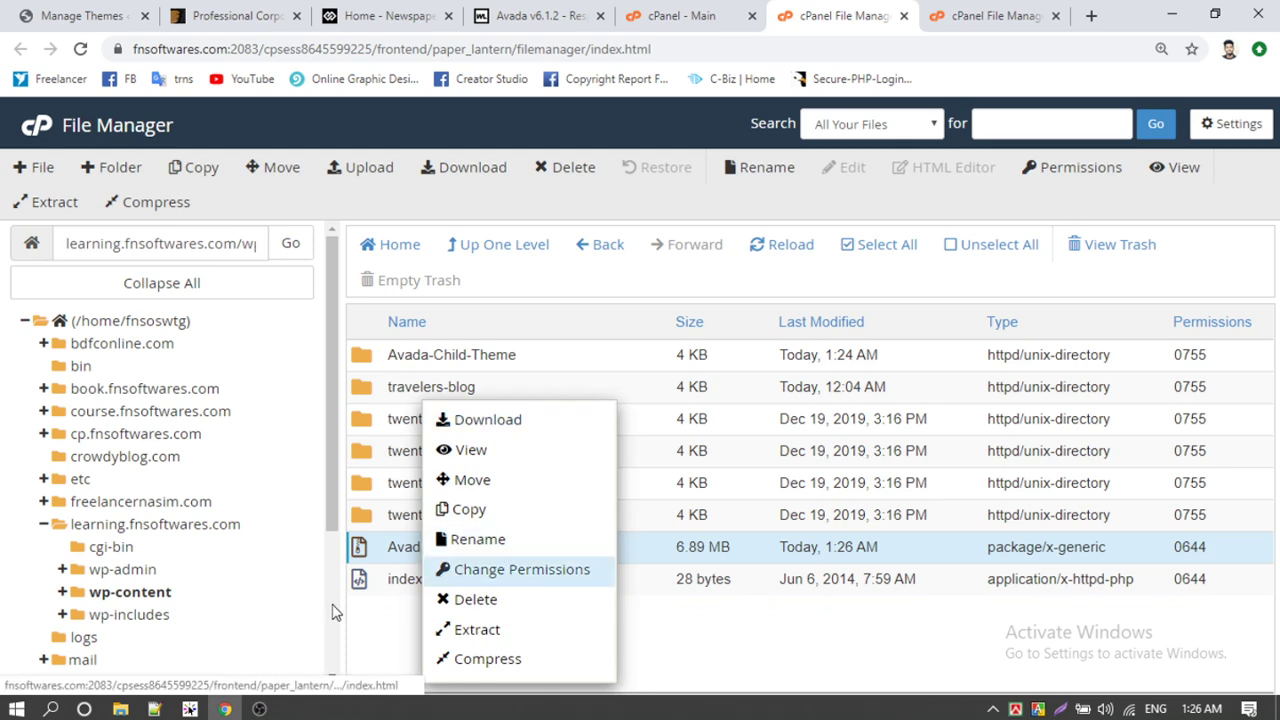
Step: Look inside Avada.zip in WinRAR, dismissing the licence reminder, then close it
{"action": "left_click", "coordinate": [120, 709]}
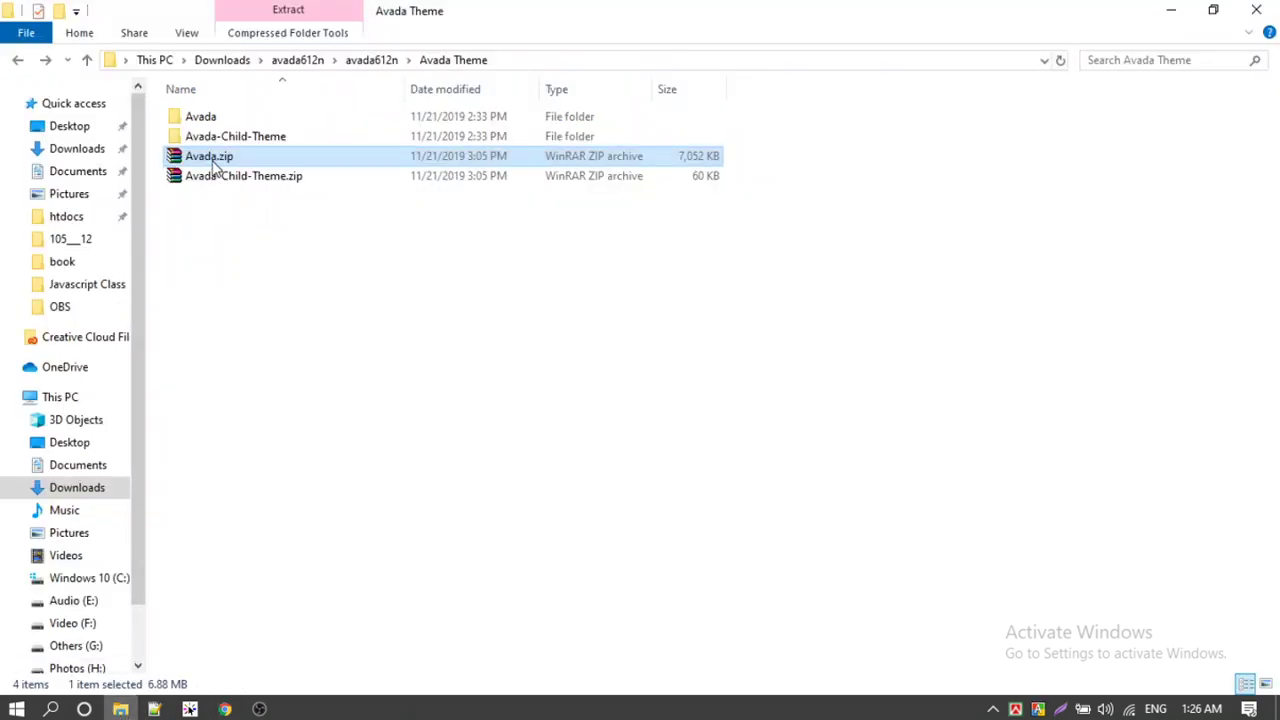
{"action": "double_click", "coordinate": [212, 162]}
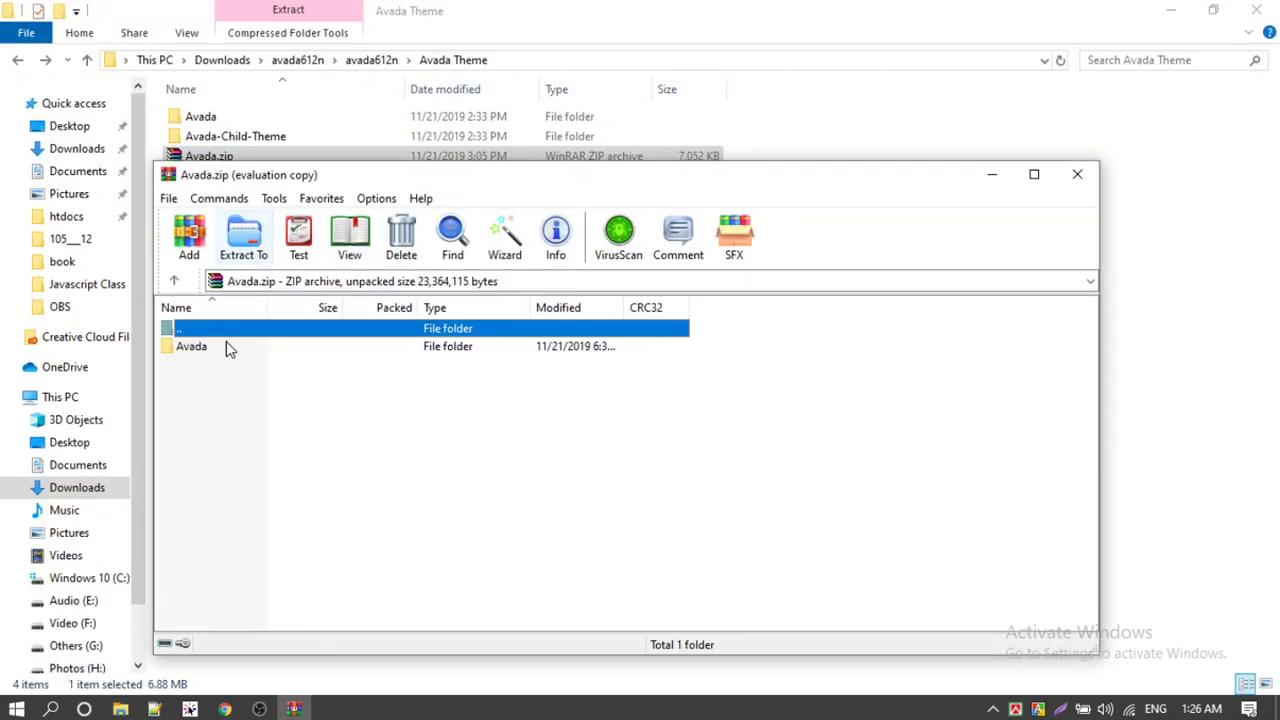
{"action": "left_click", "coordinate": [692, 422]}
{"action": "left_click", "coordinate": [1079, 170]}
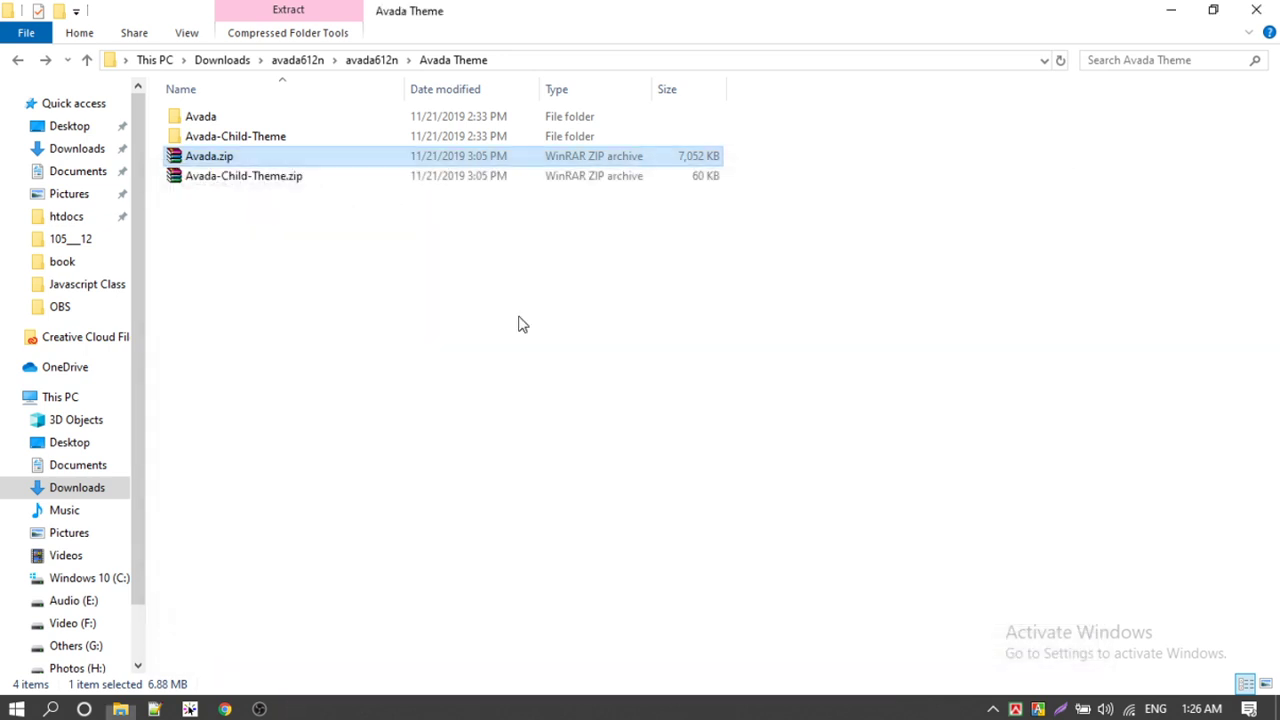
Step: Browse the local extracted Avada folder and select its theme files from licensing to package-lock.json
{"action": "double_click", "coordinate": [222, 120]}
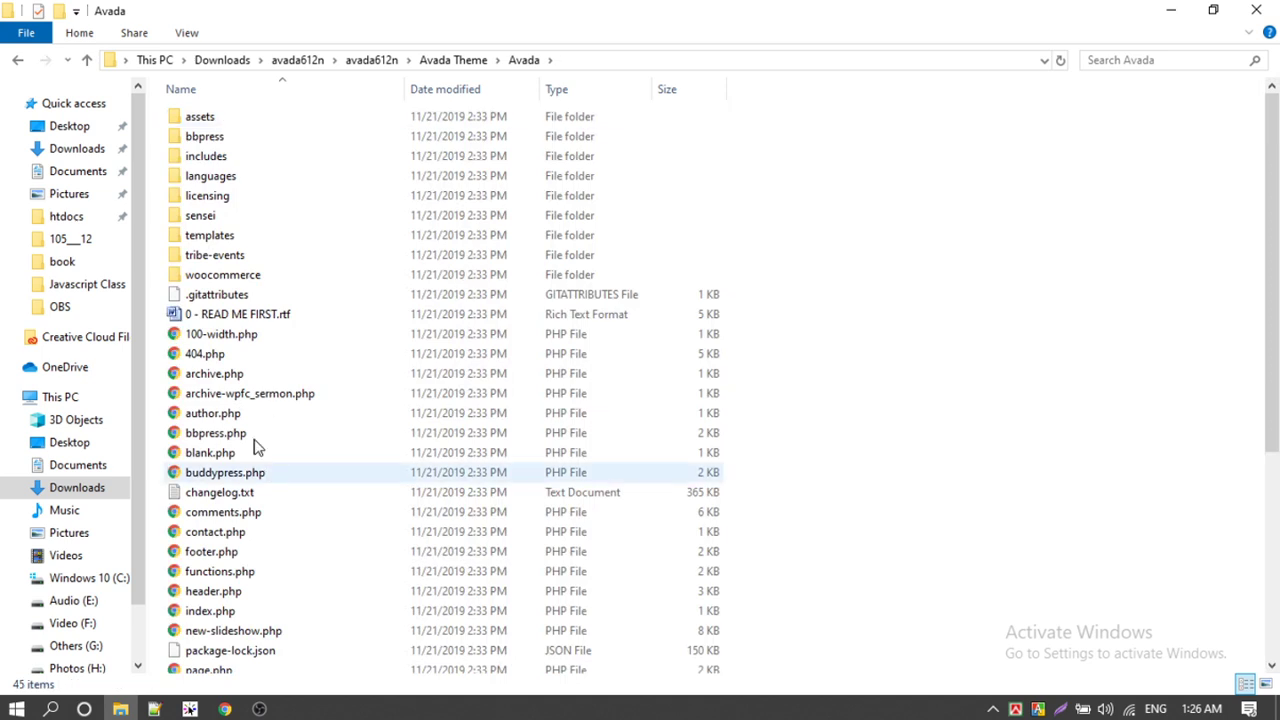
{"action": "left_click", "coordinate": [19, 61]}
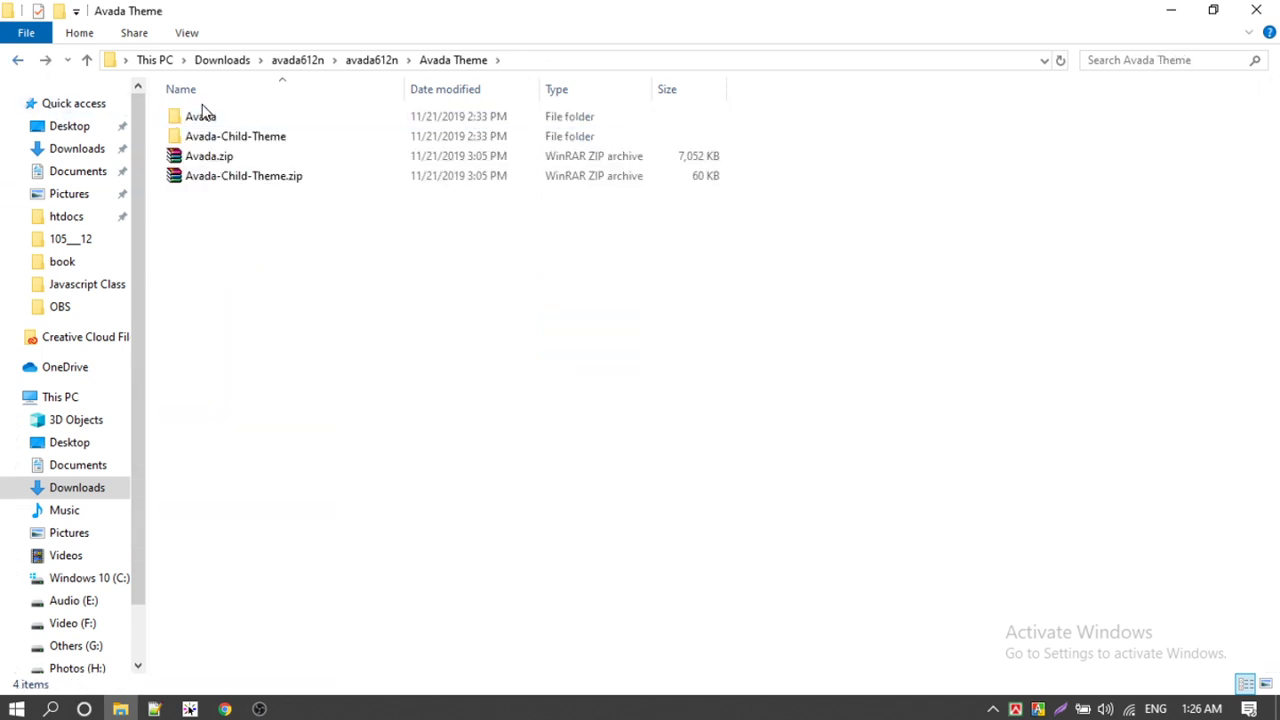
{"action": "double_click", "coordinate": [207, 118]}
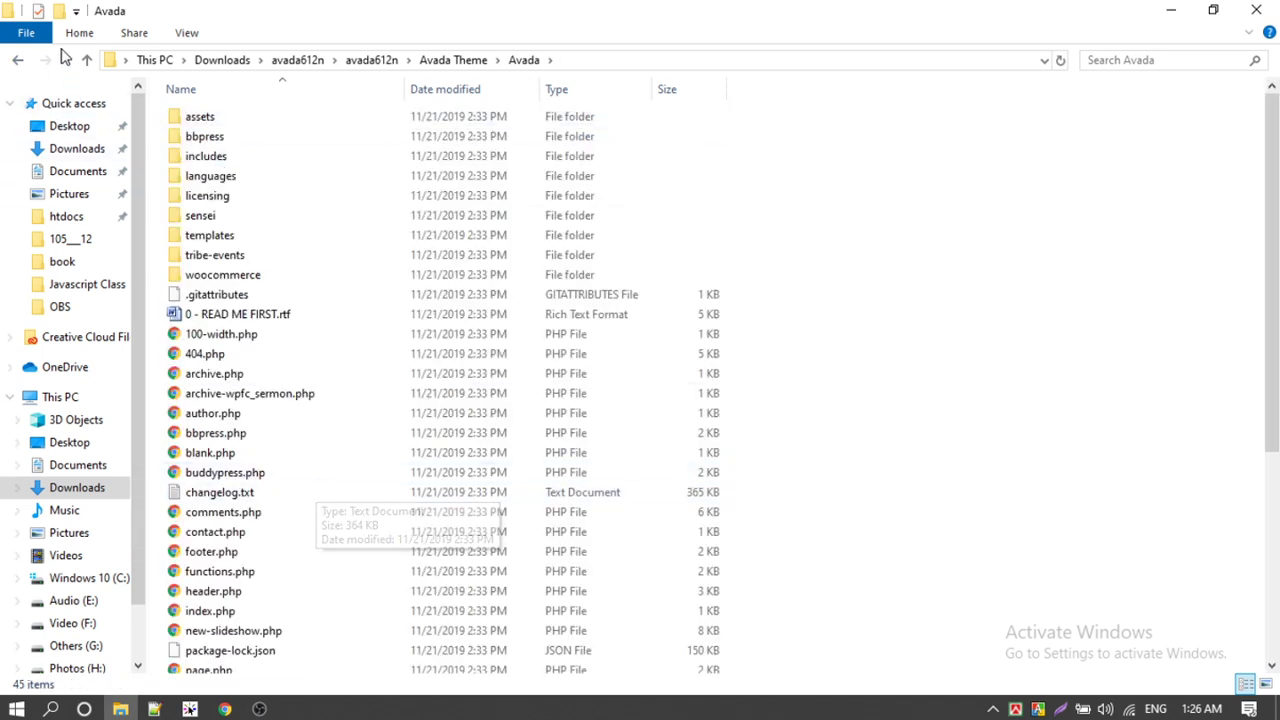
{"action": "left_click", "coordinate": [17, 62]}
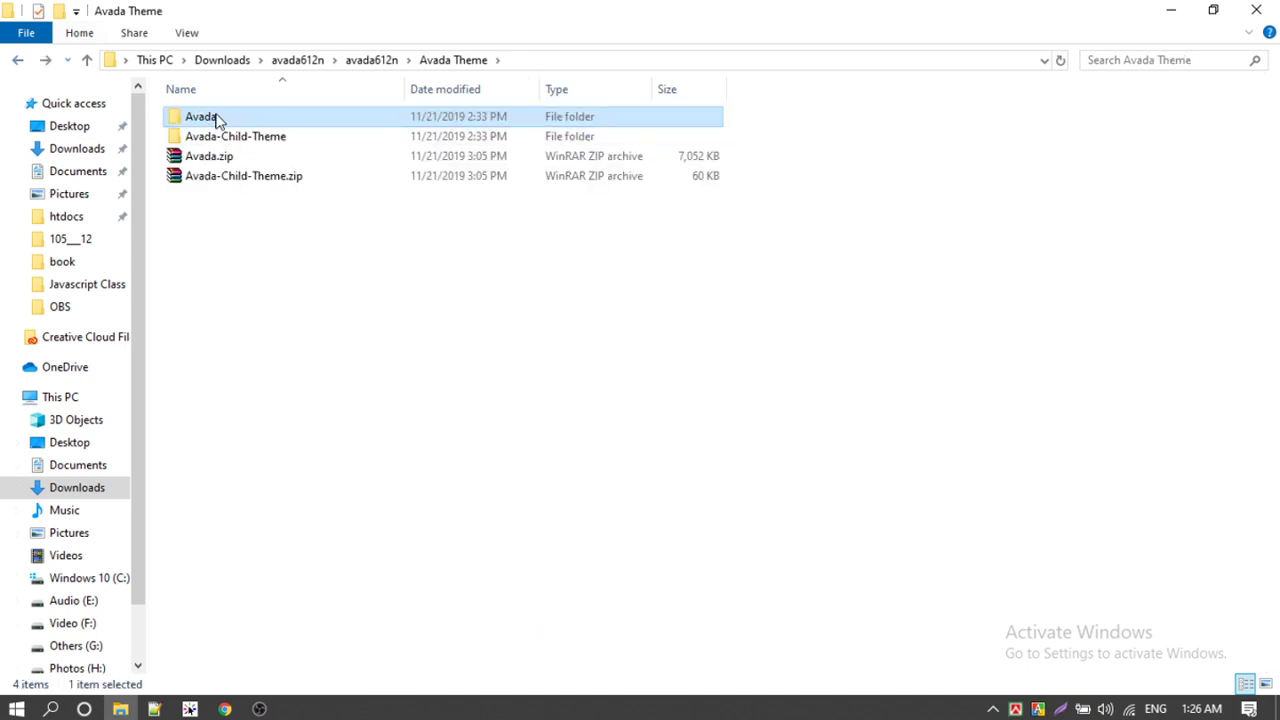
{"action": "right_click", "coordinate": [201, 116]}
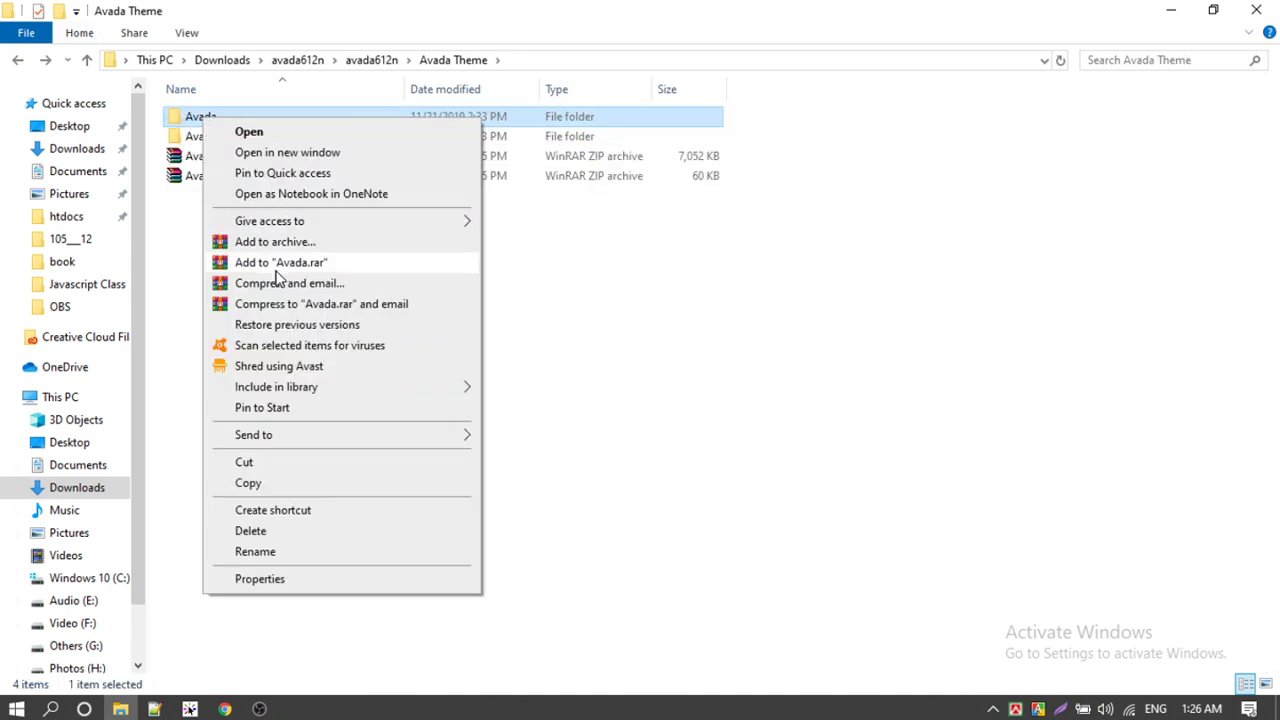
{"action": "left_click", "coordinate": [197, 231]}
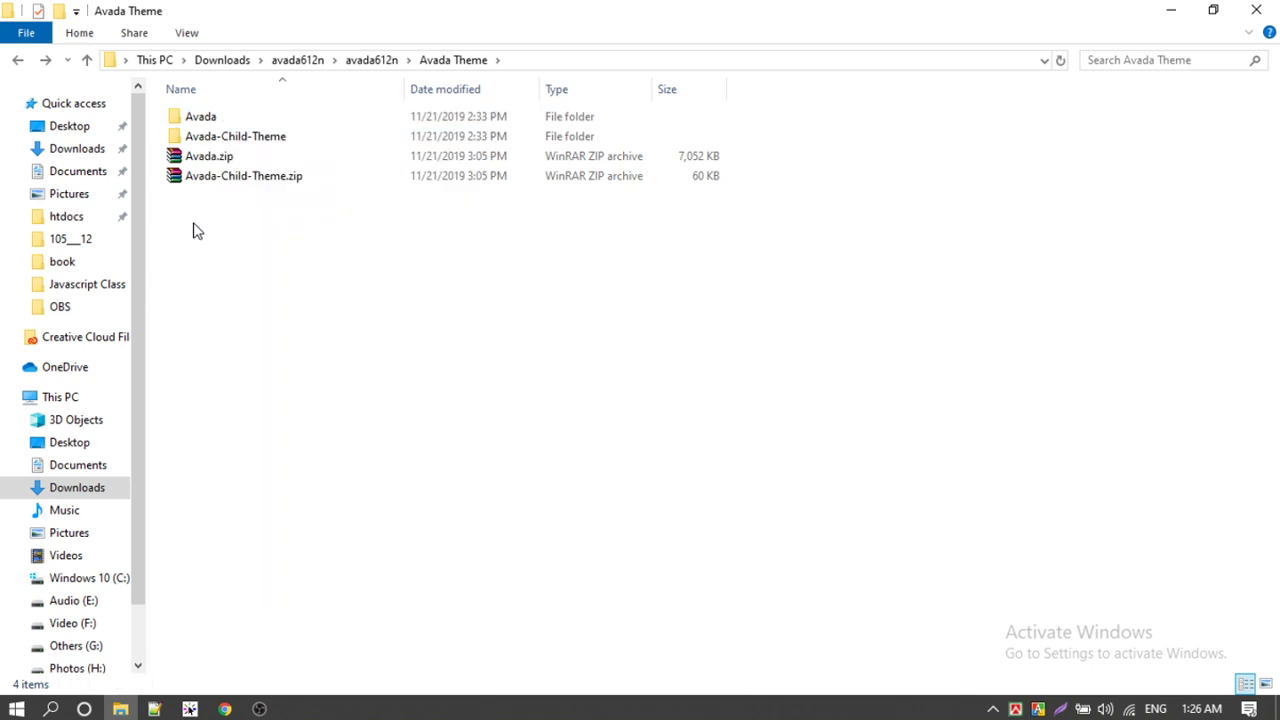
{"action": "left_click", "coordinate": [17, 62]}
{"action": "left_click", "coordinate": [45, 62]}
{"action": "left_click", "coordinate": [45, 62]}
{"action": "left_click_drag", "start_coordinate": [895, 194], "coordinate": [280, 660]}
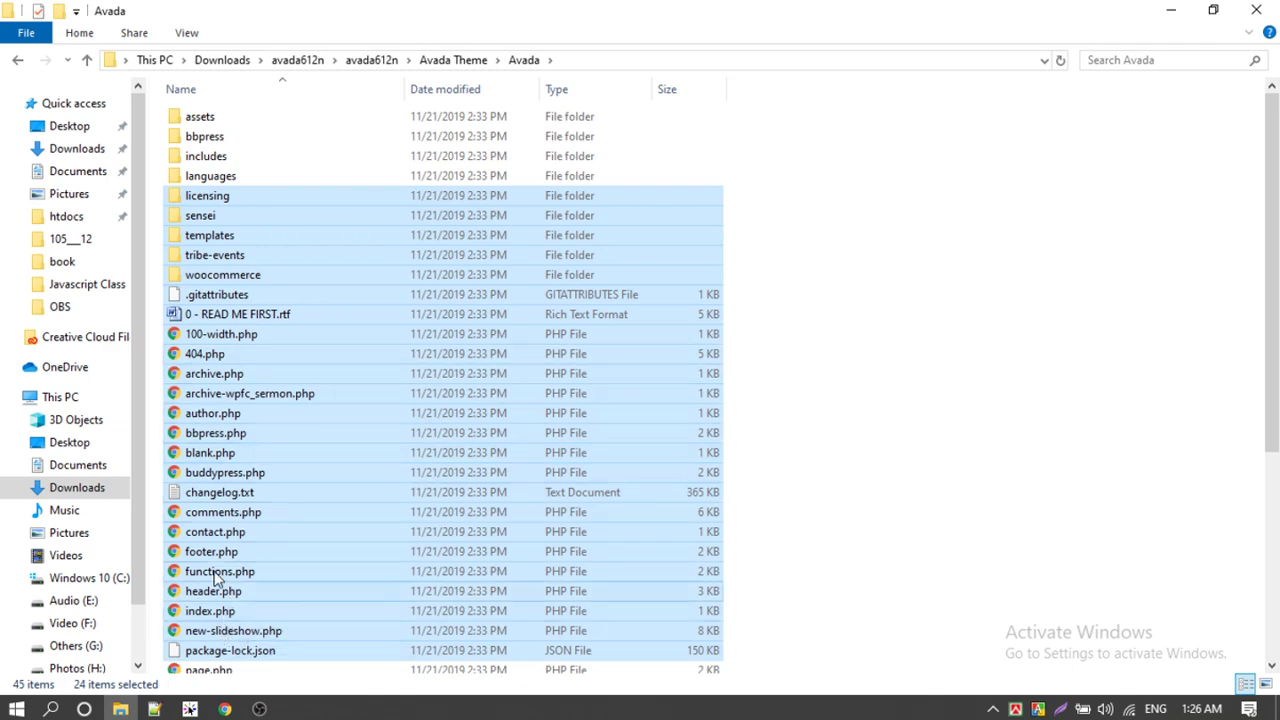
{"action": "left_click_drag", "start_coordinate": [806, 290], "coordinate": [220, 605]}
{"action": "scroll", "coordinate": [492, 514], "scroll_direction": "down", "scroll_amount": 5}
Step: Revisit the Avada Theme and Avada folders, checking their context menus and reselecting files
{"action": "left_click", "coordinate": [24, 62]}
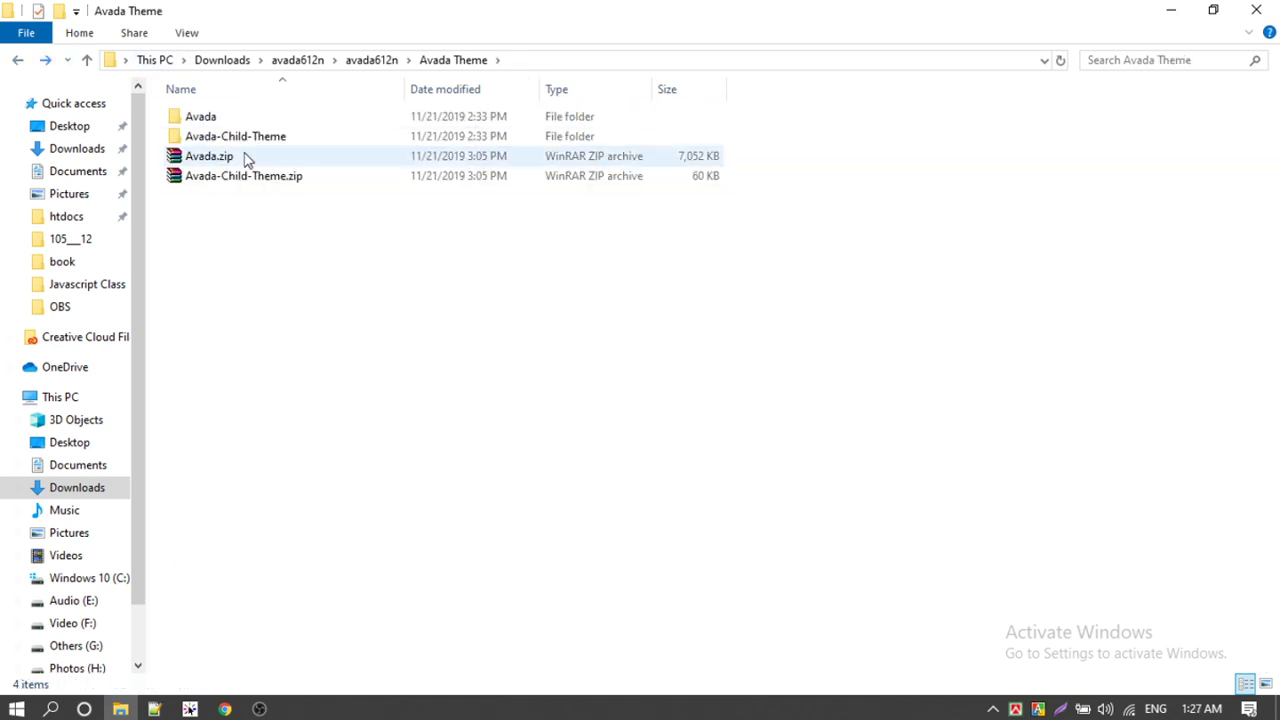
{"action": "left_click", "coordinate": [191, 121]}
{"action": "right_click", "coordinate": [229, 118]}
{"action": "left_click", "coordinate": [89, 120]}
{"action": "left_click", "coordinate": [16, 62]}
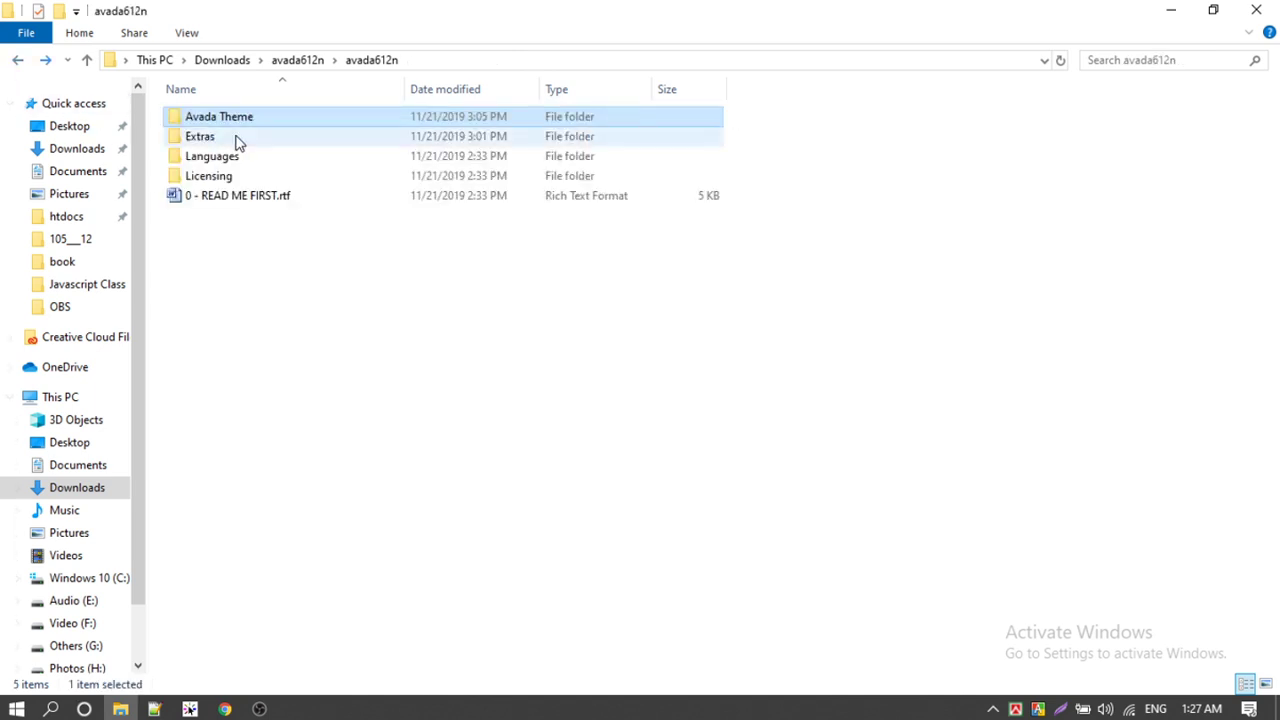
{"action": "right_click", "coordinate": [222, 118]}
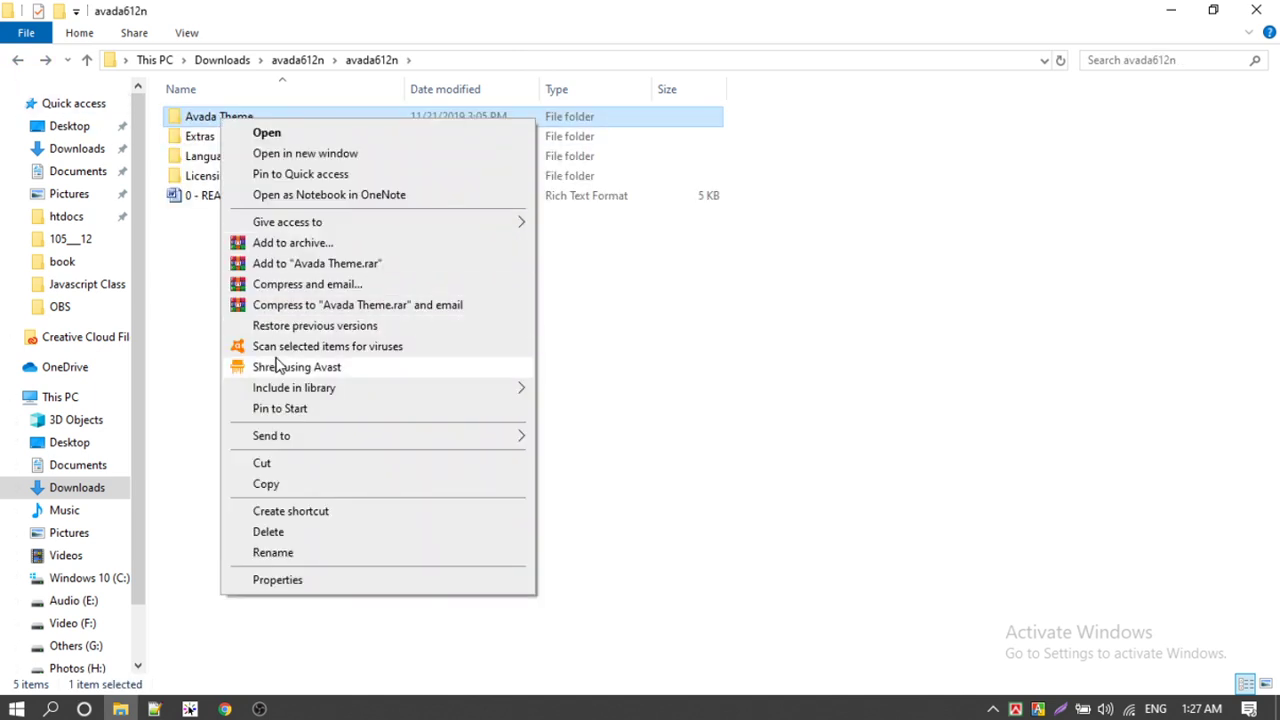
{"action": "left_click", "coordinate": [203, 126]}
{"action": "double_click", "coordinate": [201, 122]}
{"action": "double_click", "coordinate": [203, 120]}
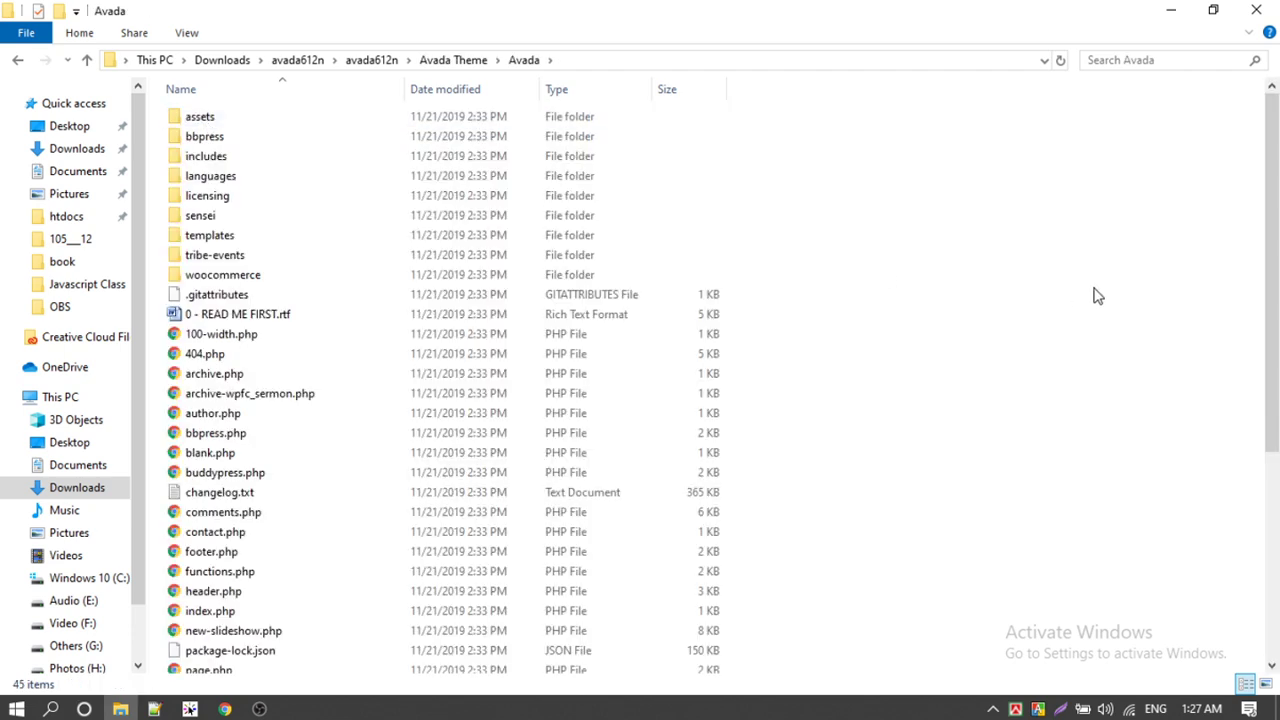
{"action": "scroll", "coordinate": [915, 280], "scroll_direction": "down", "scroll_amount": 6}
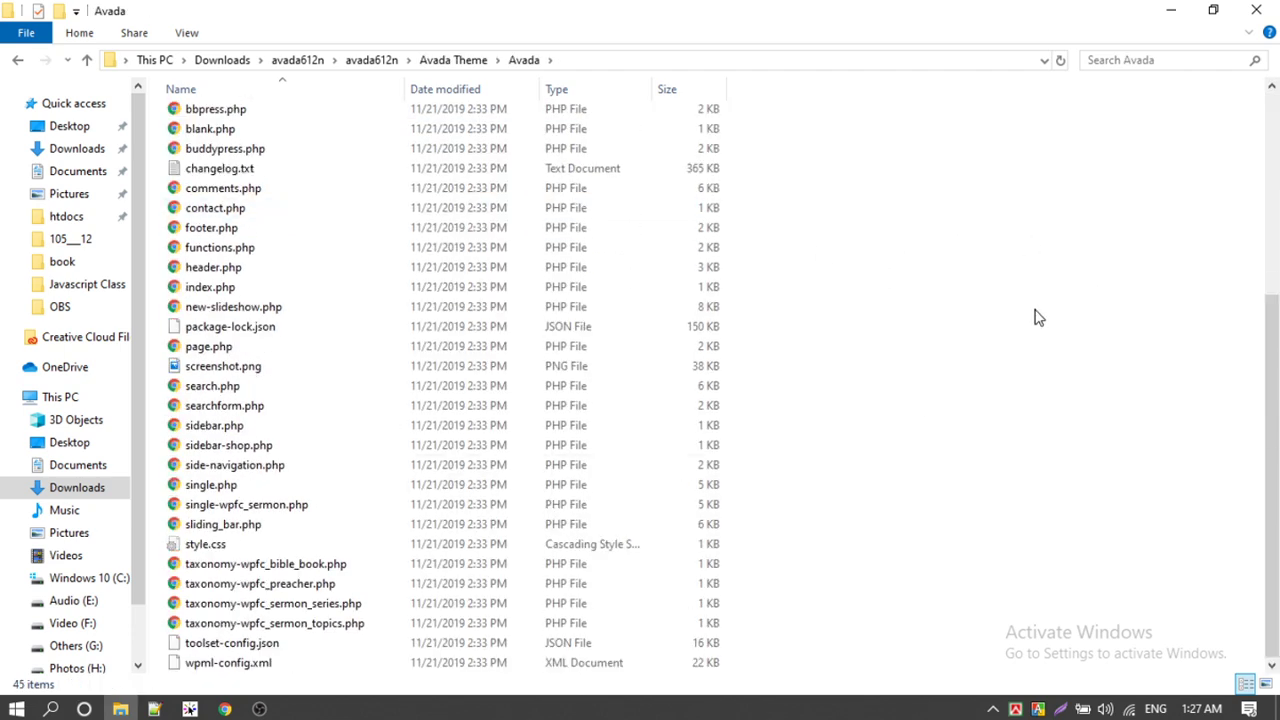
{"action": "left_click_drag", "start_coordinate": [948, 212], "coordinate": [752, 648]}
Step: Select Avada.zip in the Avada Theme folder and return to cPanel File Manager
{"action": "left_click", "coordinate": [16, 62]}
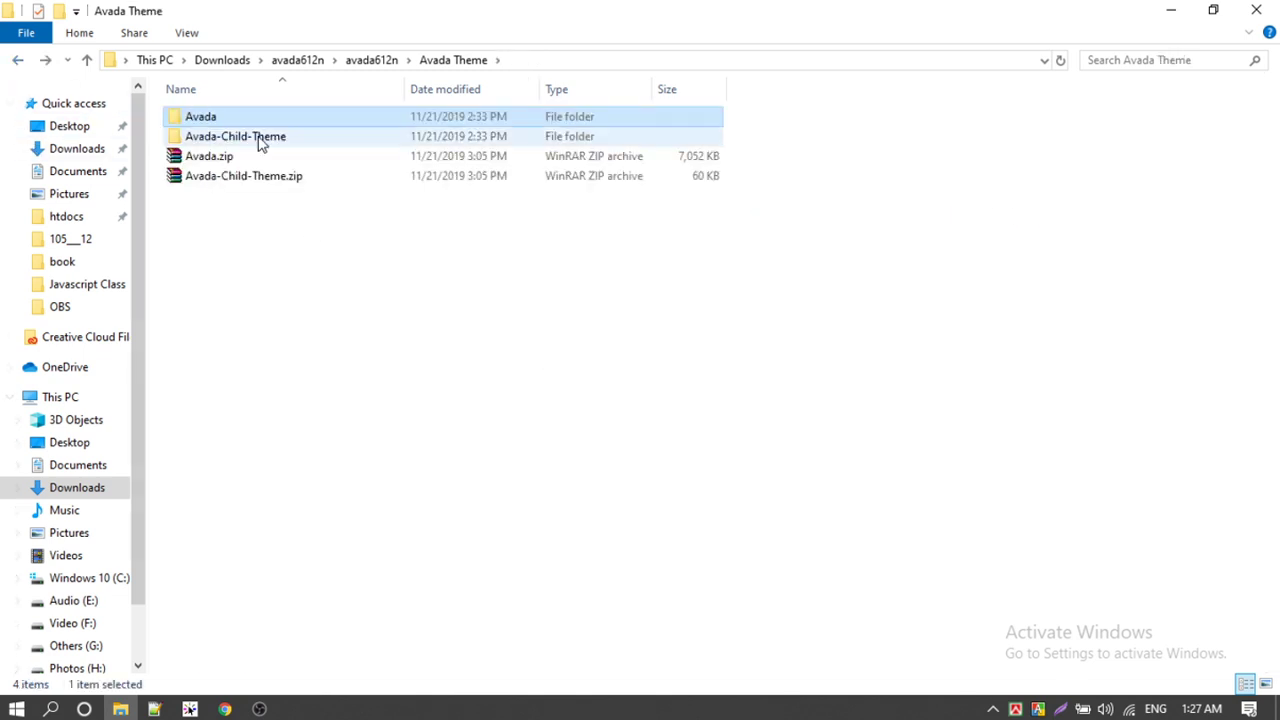
{"action": "right_click", "coordinate": [211, 115]}
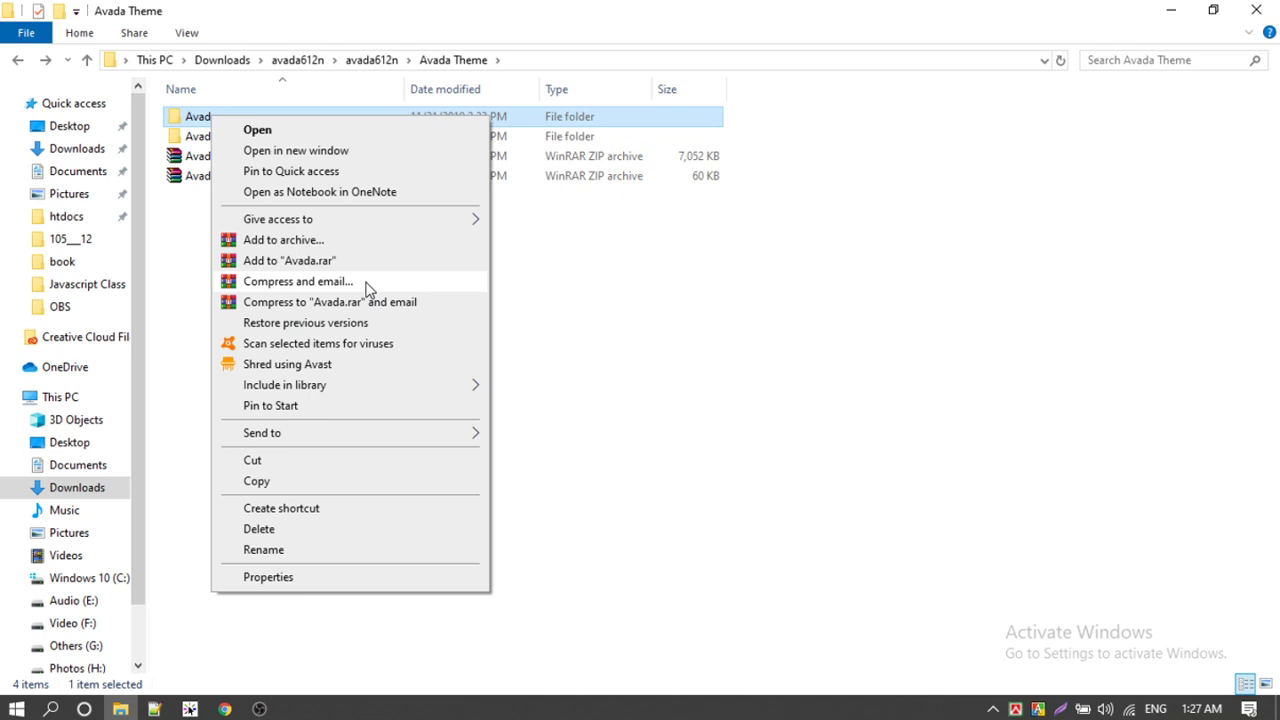
{"action": "left_click", "coordinate": [204, 228]}
{"action": "left_click", "coordinate": [240, 163]}
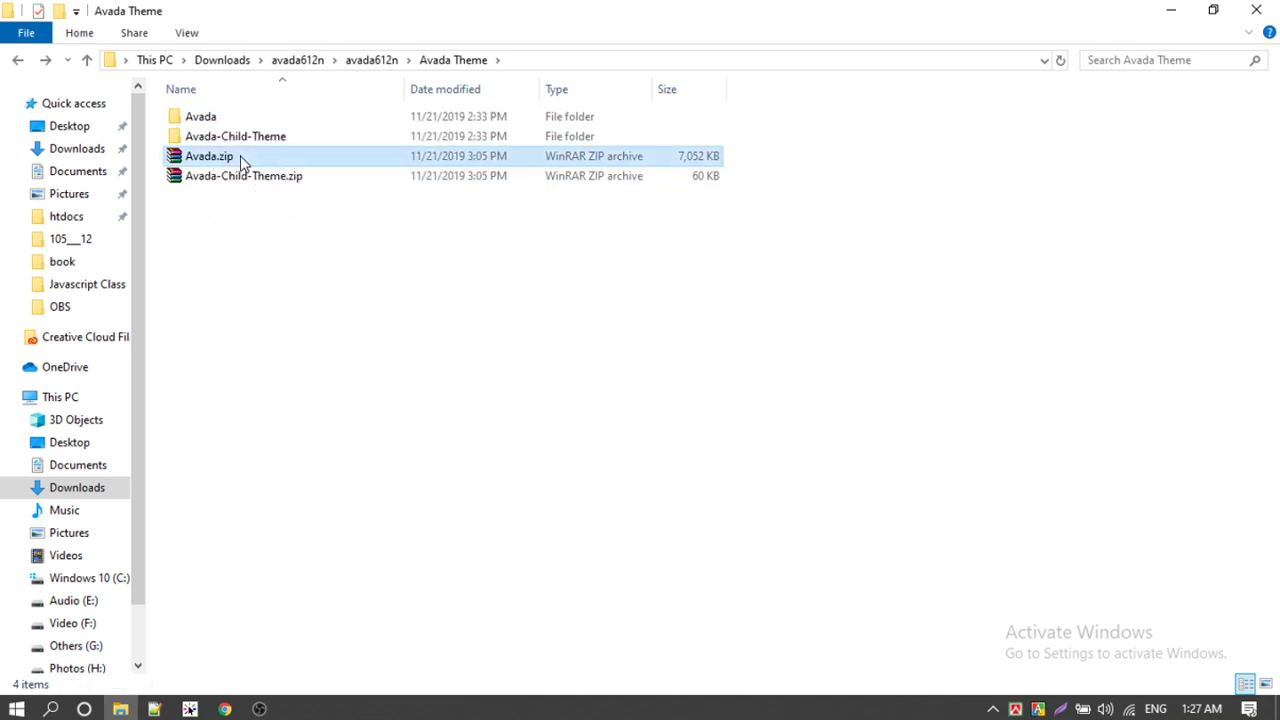
{"action": "left_click", "coordinate": [225, 709]}
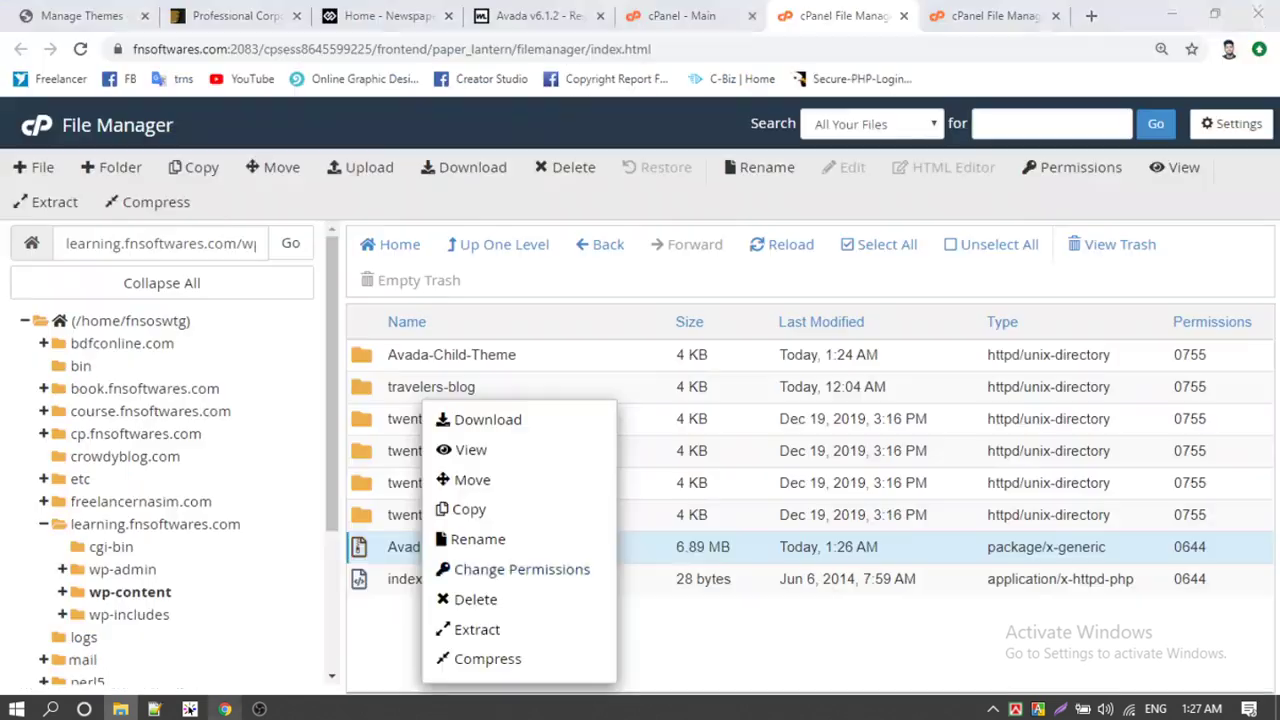
Step: Extract Avada.zip into the themes folder and close the extraction results
{"action": "left_click", "coordinate": [480, 632]}
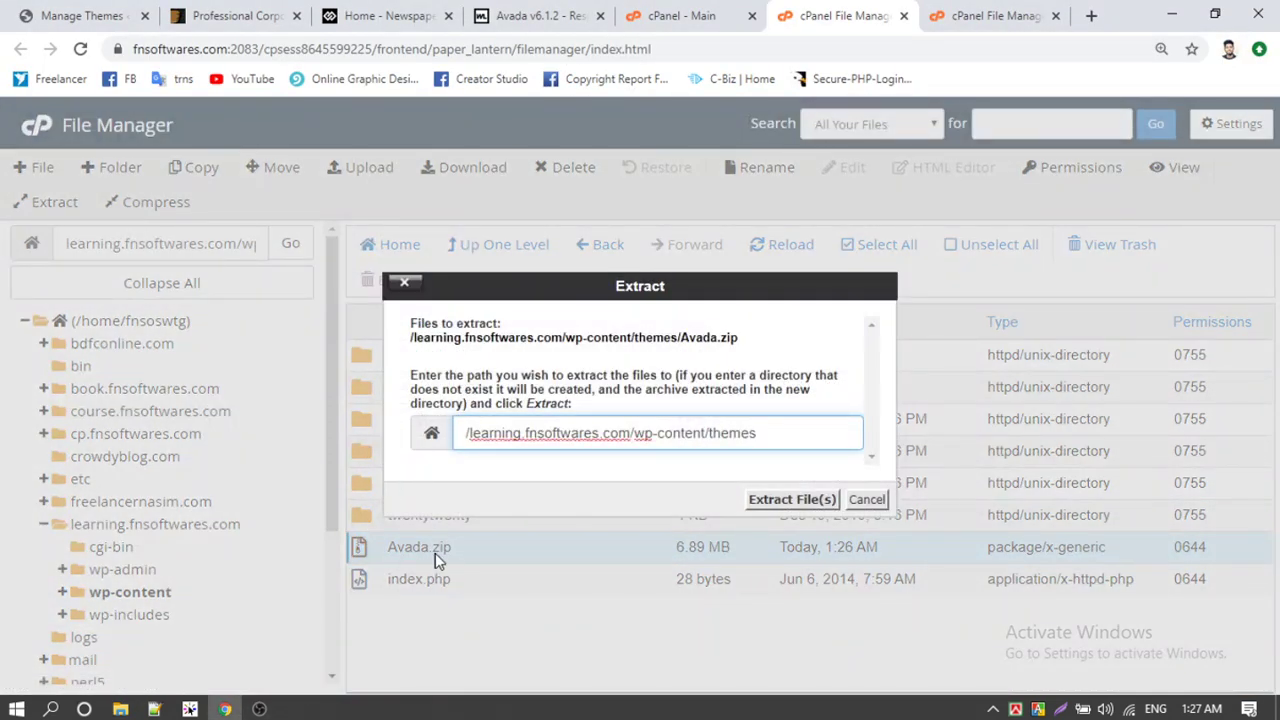
{"action": "left_click", "coordinate": [791, 499]}
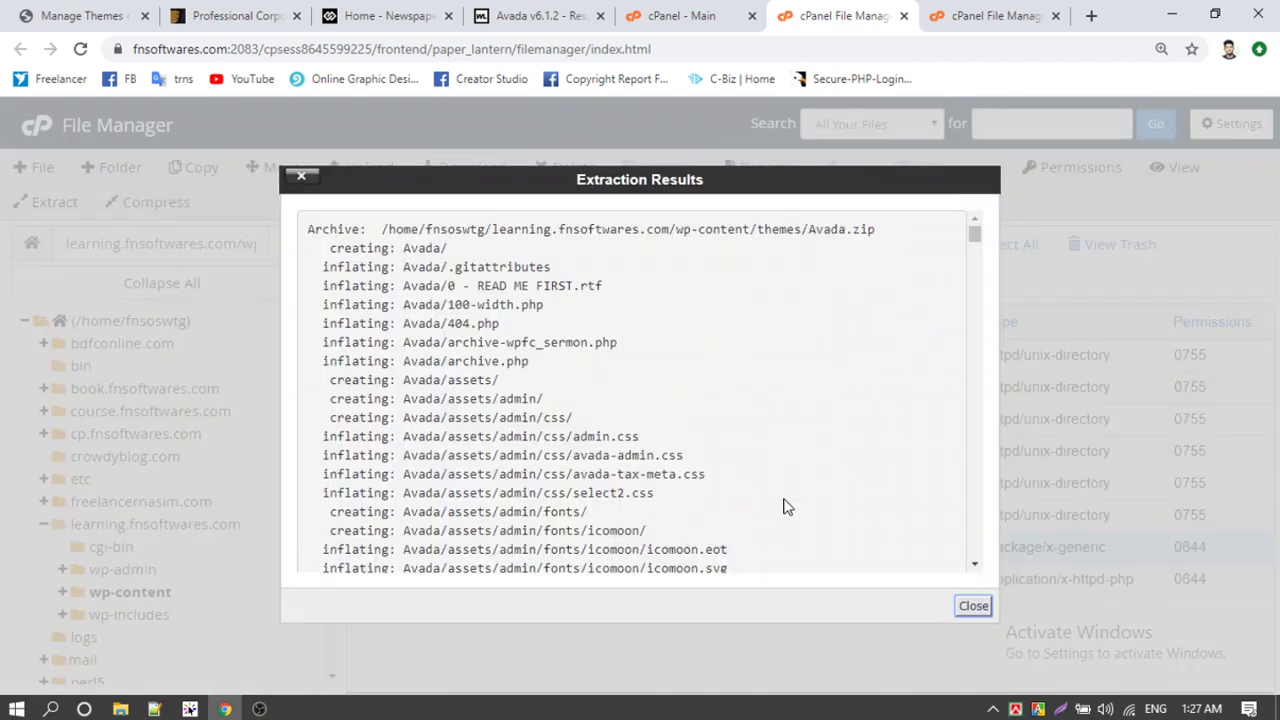
{"action": "left_click", "coordinate": [965, 608]}
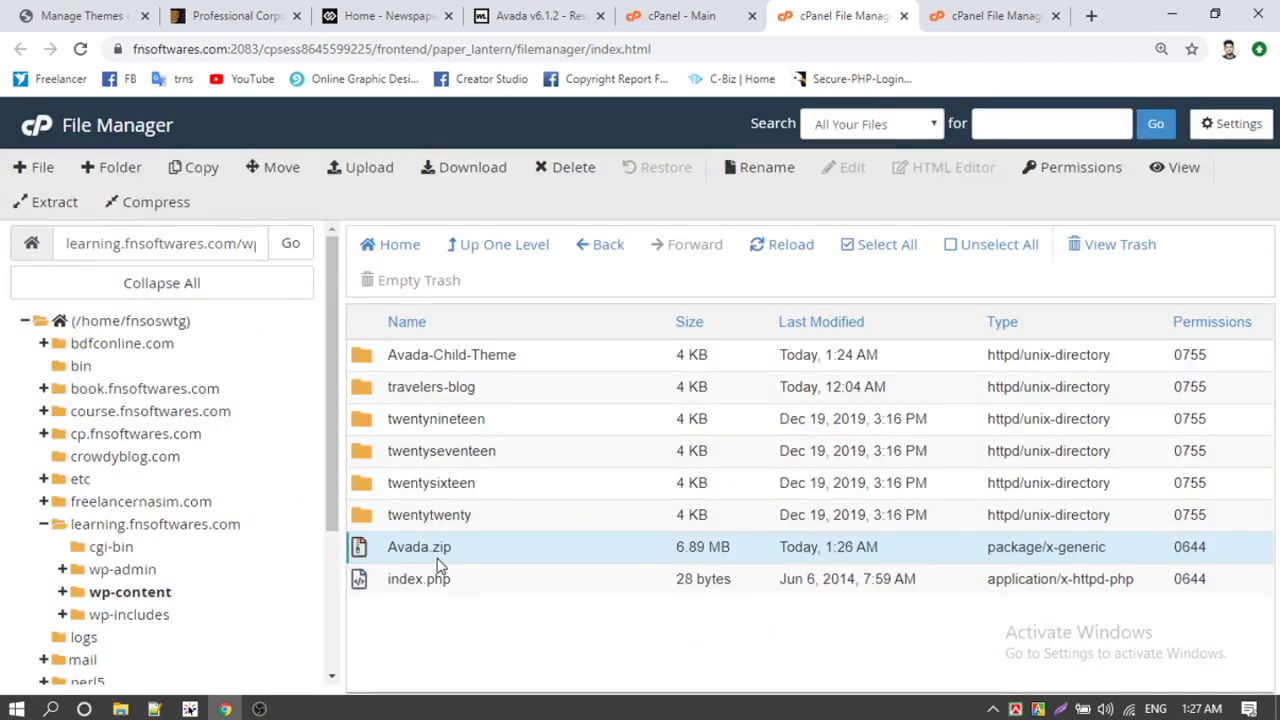
Step: Delete Avada.zip to the trash and reload to reveal the new Avada folder
{"action": "right_click", "coordinate": [437, 566]}
{"action": "left_click", "coordinate": [445, 601]}
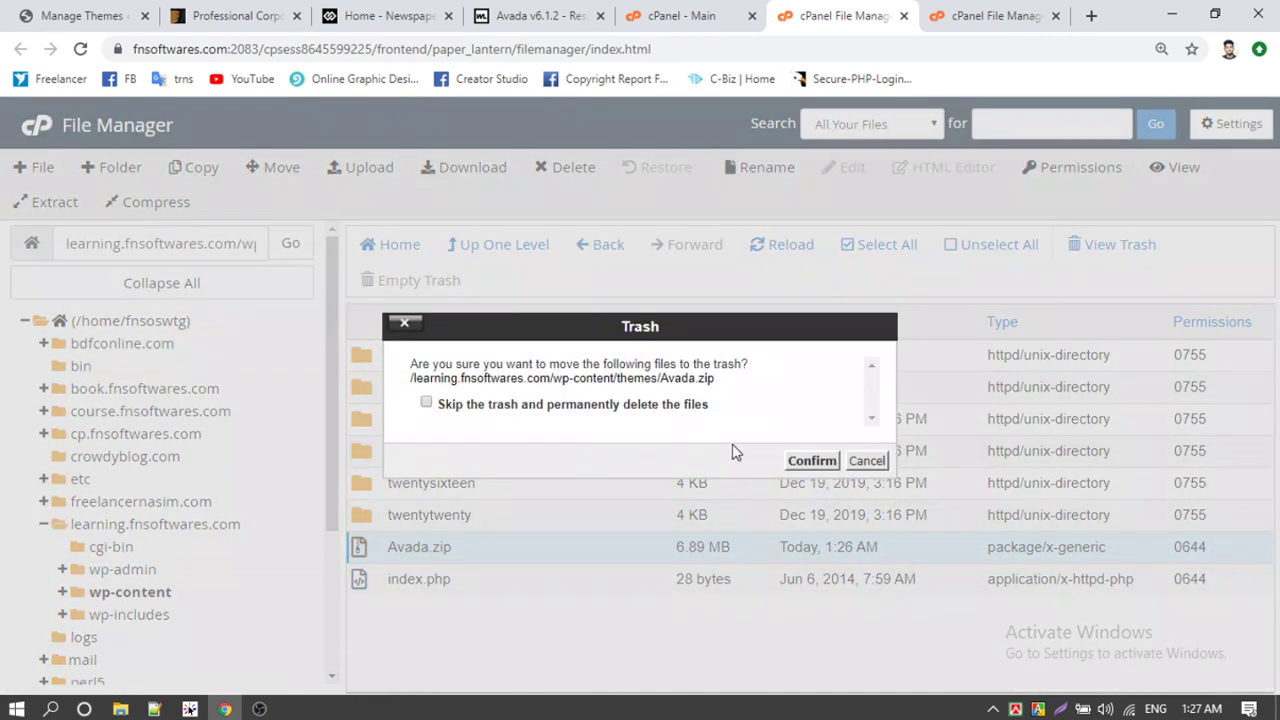
{"action": "left_click", "coordinate": [812, 461]}
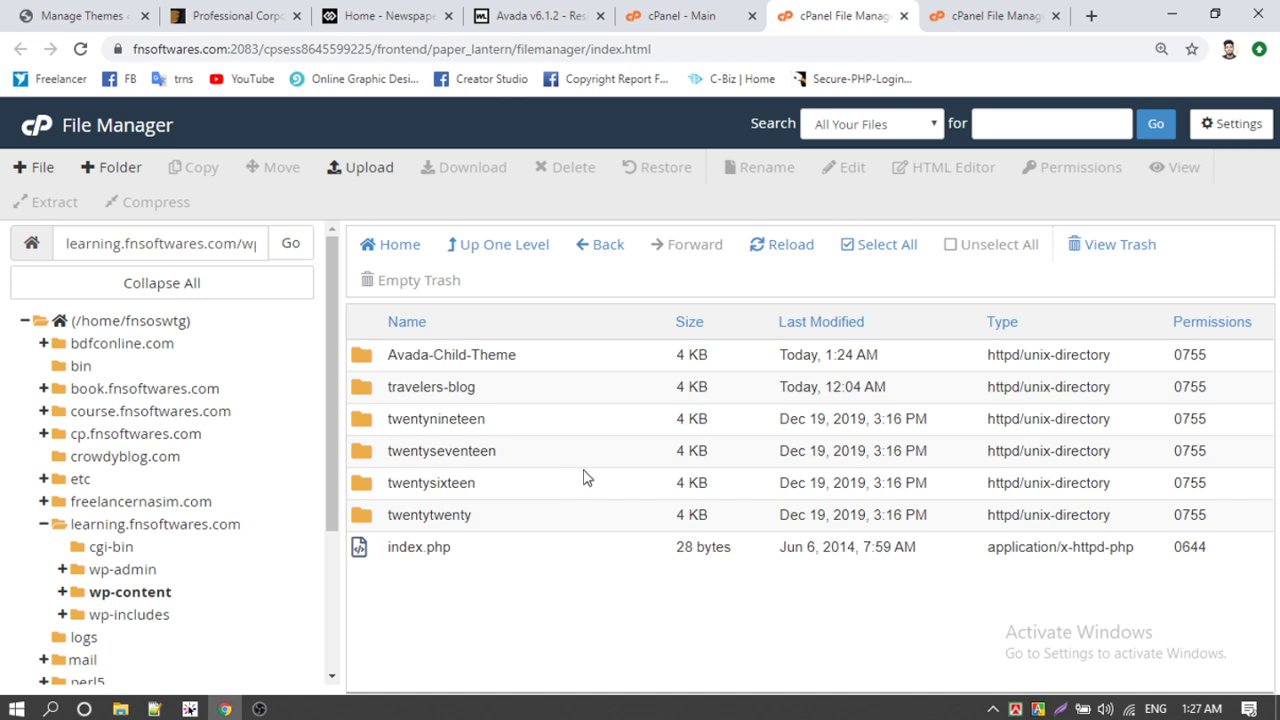
{"action": "left_click", "coordinate": [797, 247]}
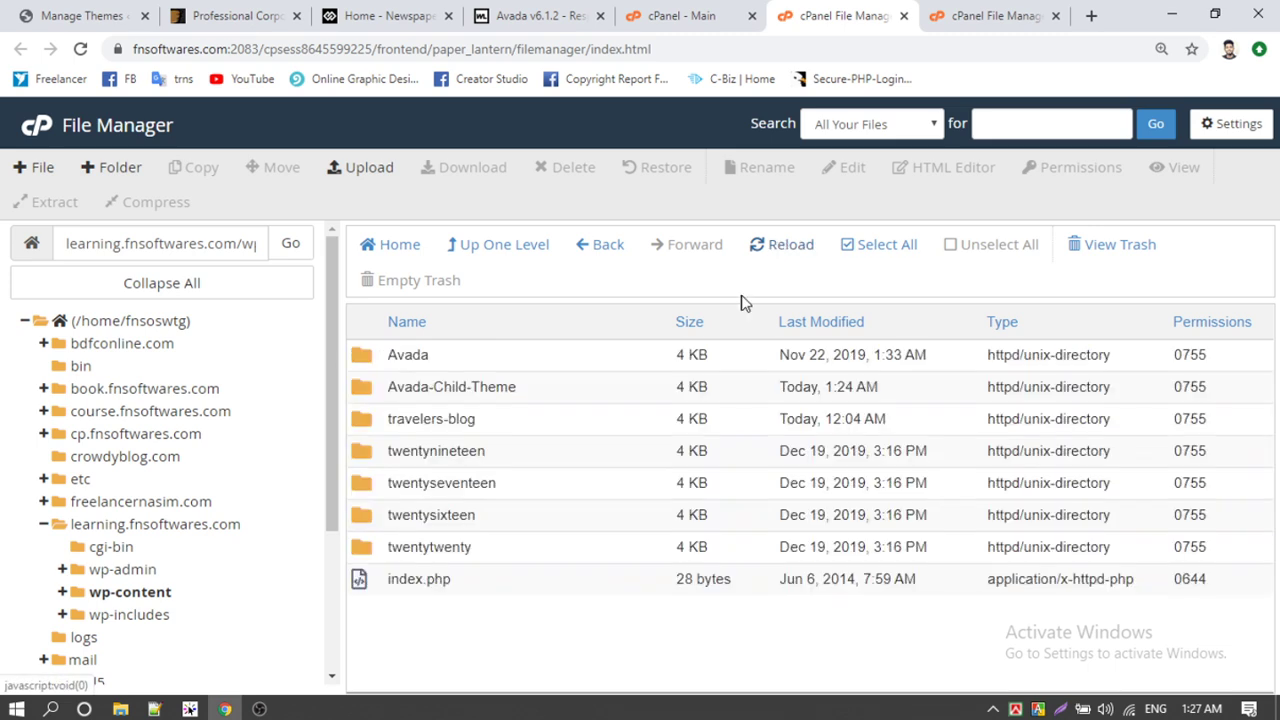
{"action": "left_click", "coordinate": [366, 360]}
{"action": "left_click", "coordinate": [80, 15]}
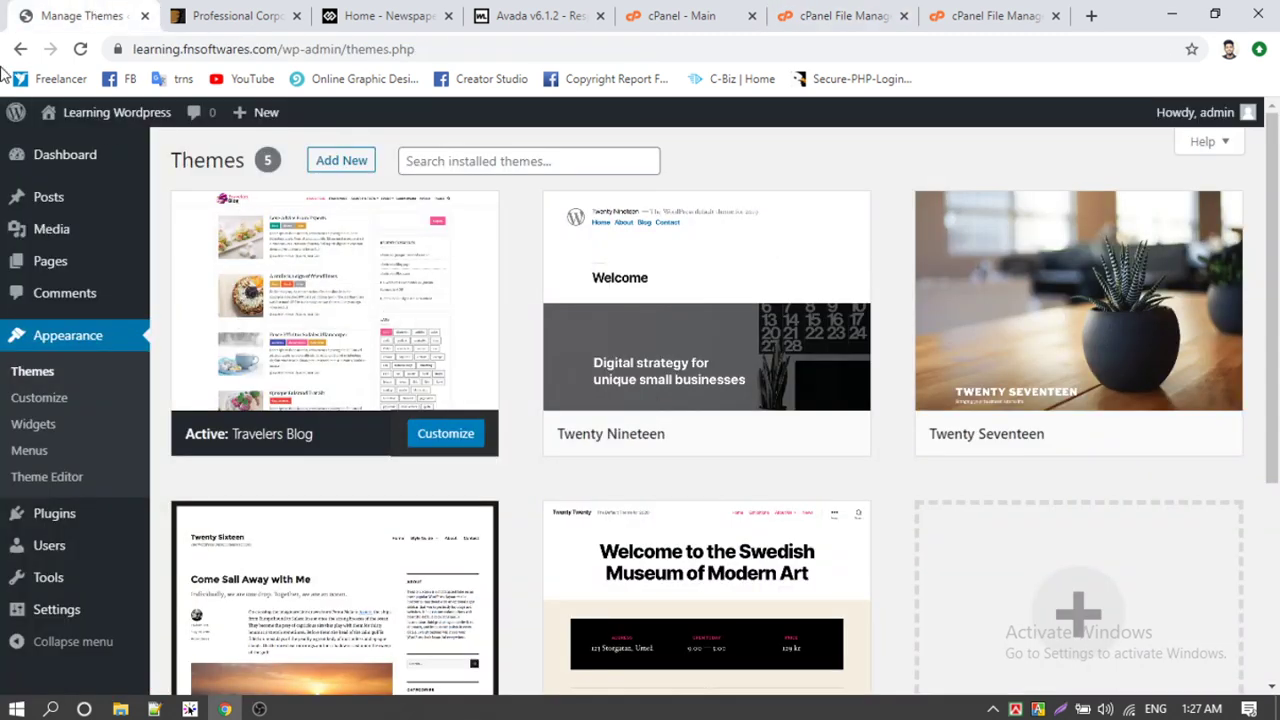
{"action": "left_click", "coordinate": [80, 49]}
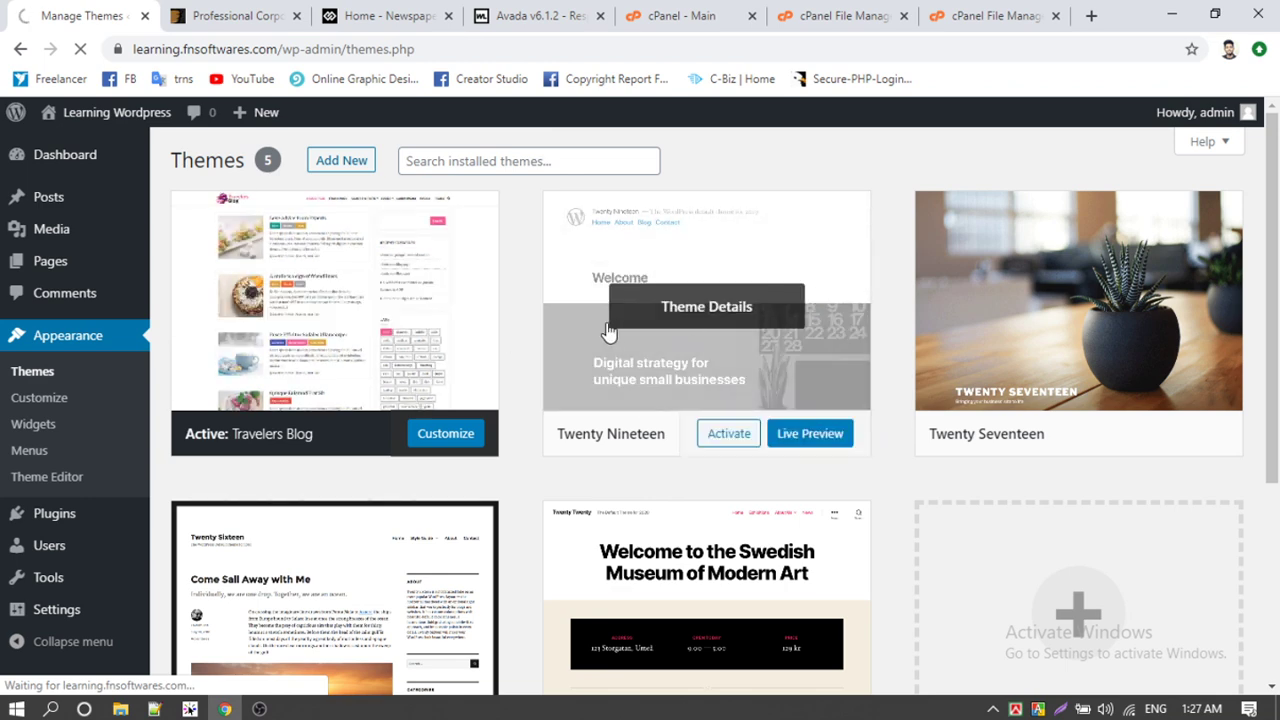
{"action": "scroll", "coordinate": [928, 428], "scroll_direction": "down", "scroll_amount": 1}
{"action": "scroll", "coordinate": [928, 428], "scroll_direction": "down", "scroll_amount": 3}
{"action": "scroll", "coordinate": [928, 428], "scroll_direction": "up", "scroll_amount": 3}
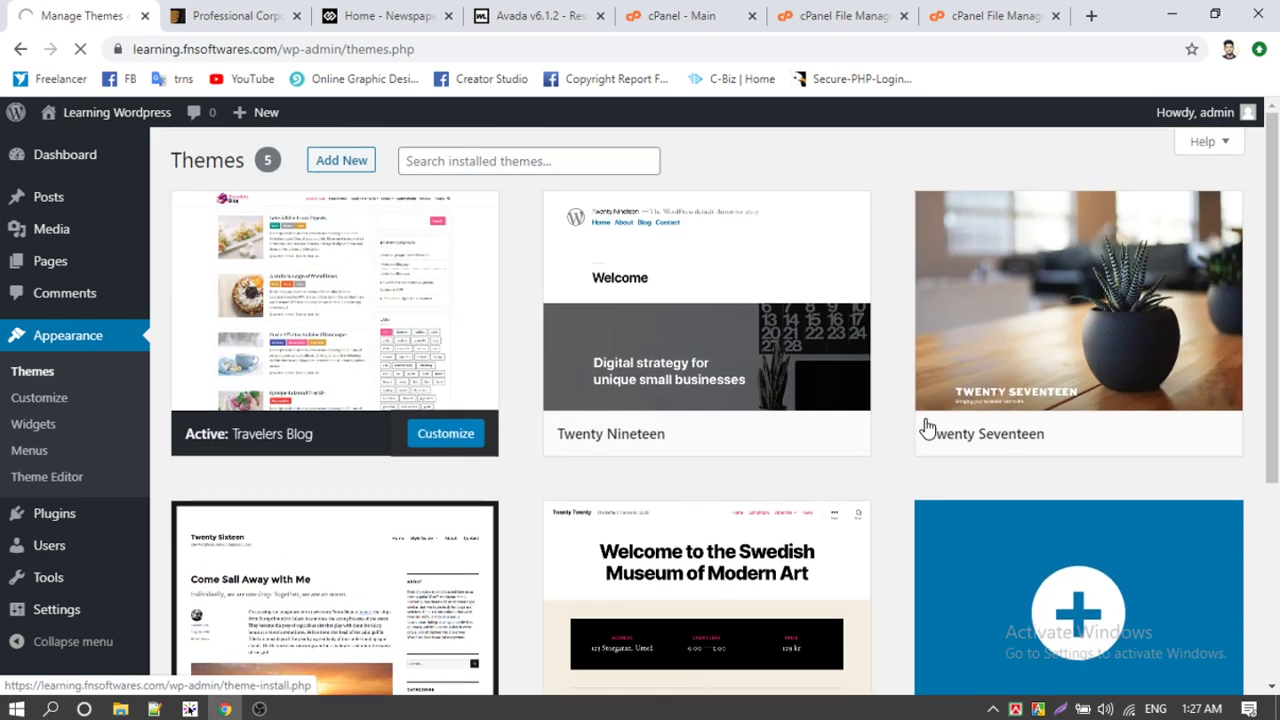
{"action": "mouse_move", "coordinate": [690, 455]}
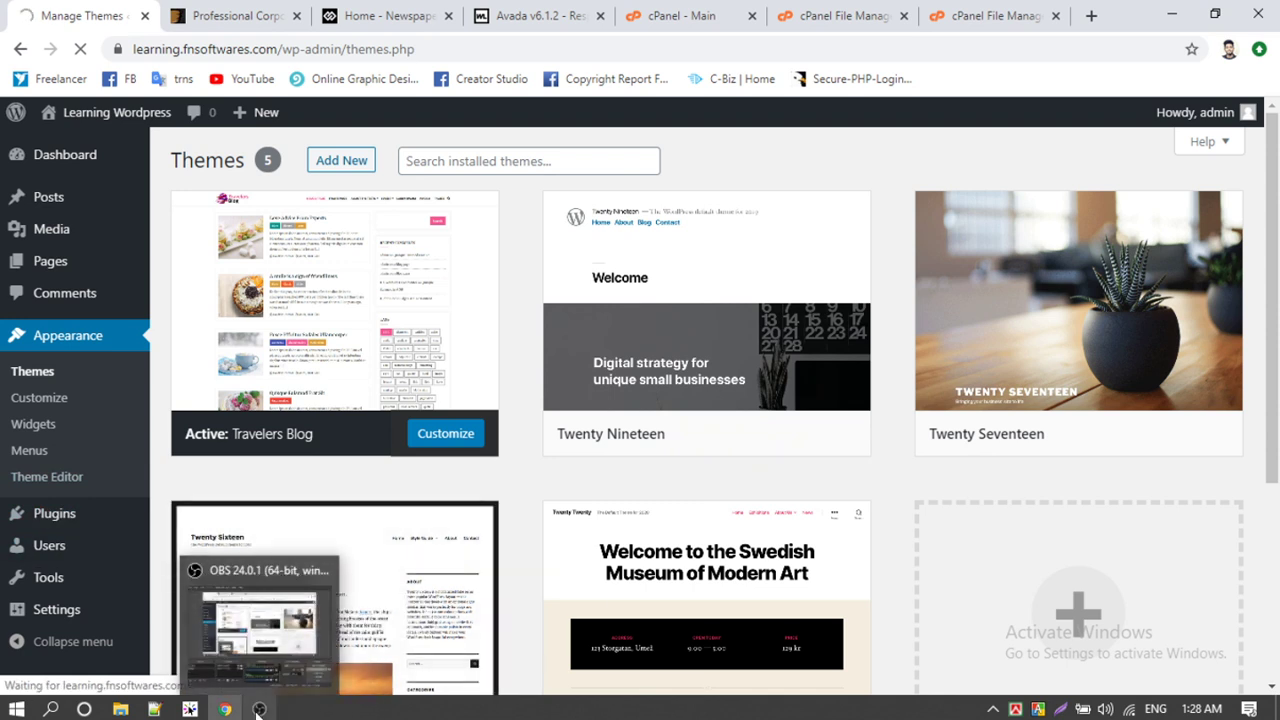
{"action": "mouse_move", "coordinate": [640, 314]}
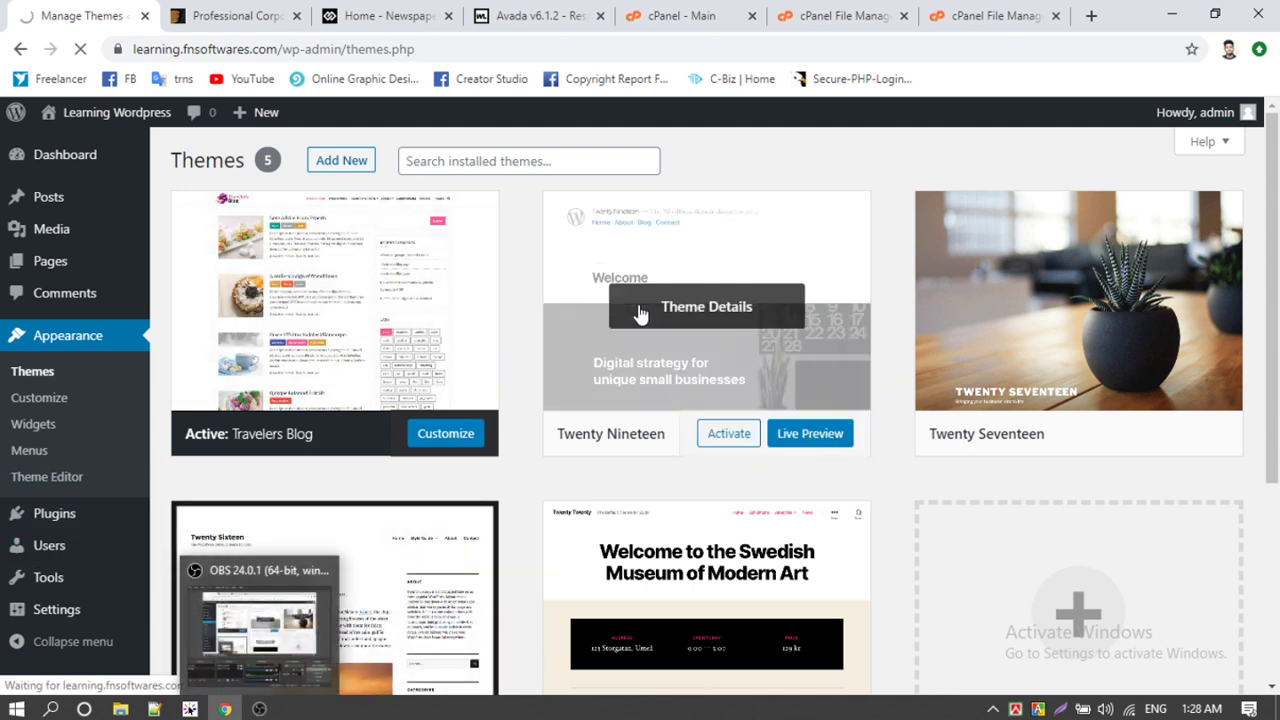
{"action": "left_click", "coordinate": [268, 50]}
{"action": "key", "text": "Return"}
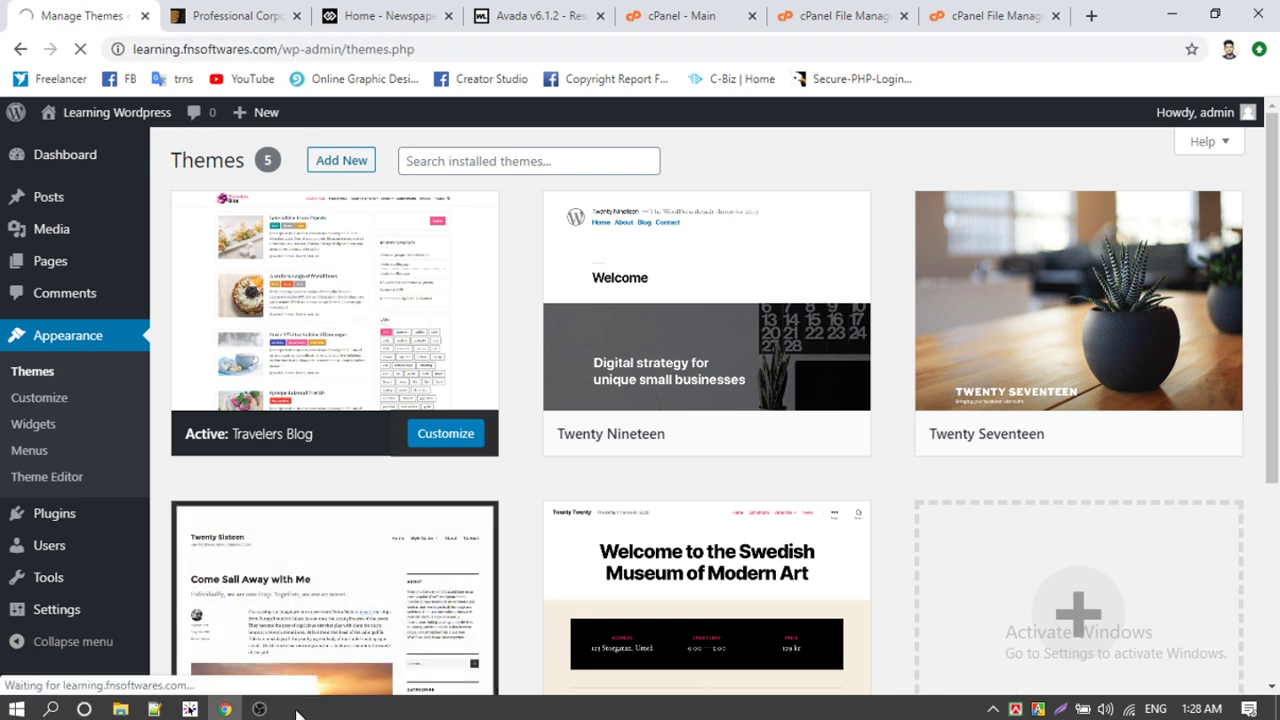
{"action": "left_click", "coordinate": [259, 709]}
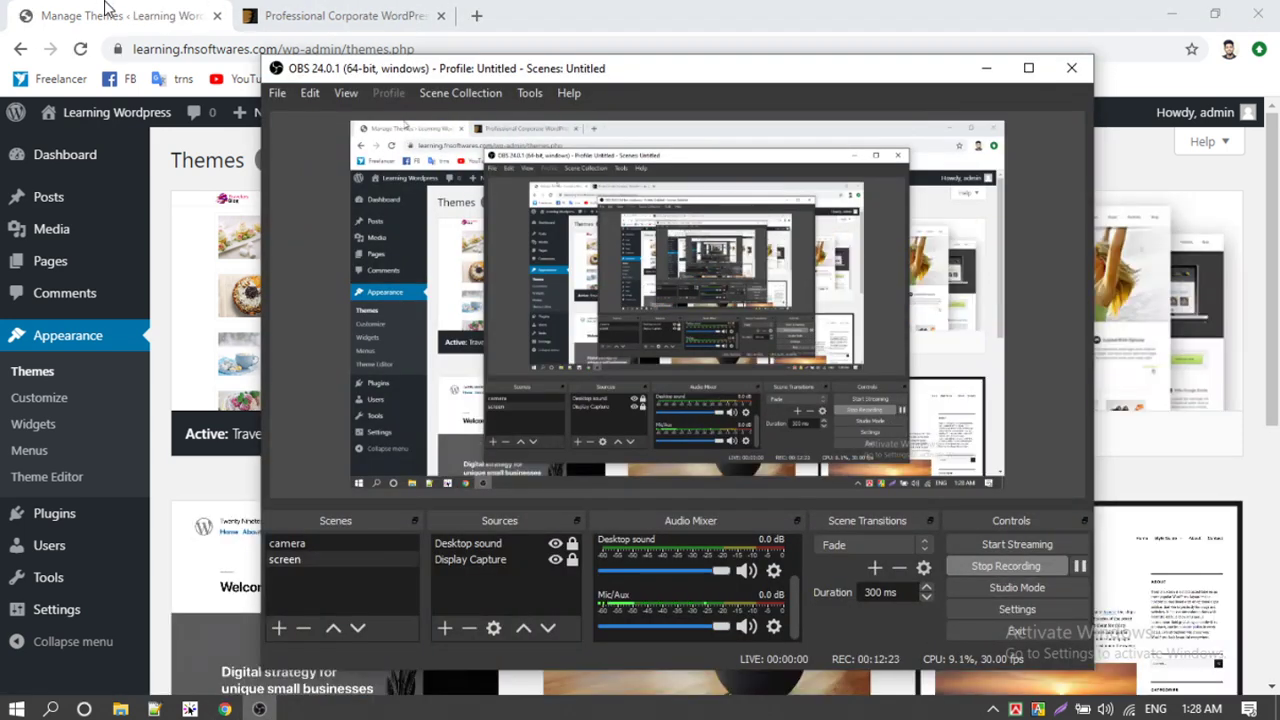
{"action": "left_click", "coordinate": [106, 12]}
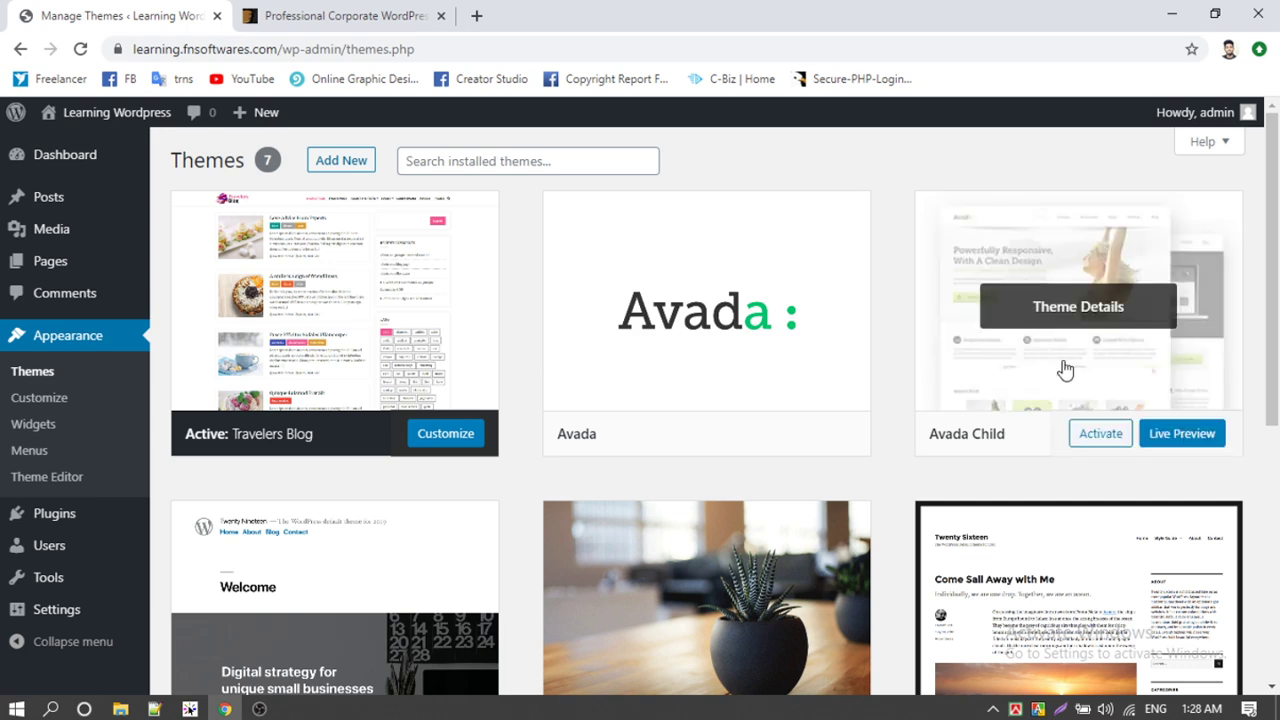
Step: Activate the Avada theme card, reaching the Welcome to Avada 6.1.2 page
{"action": "scroll", "coordinate": [971, 377], "scroll_direction": "down", "scroll_amount": 5}
{"action": "scroll", "coordinate": [1043, 420], "scroll_direction": "up", "scroll_amount": 5}
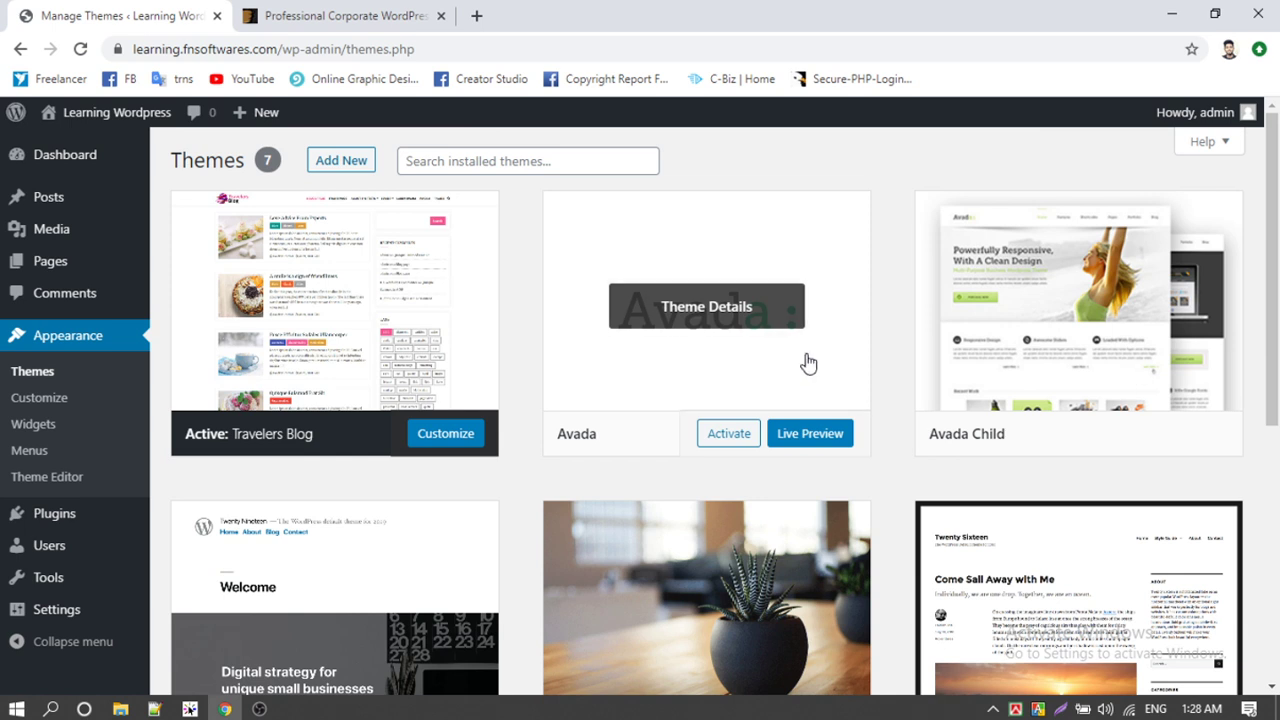
{"action": "left_click", "coordinate": [1096, 440]}
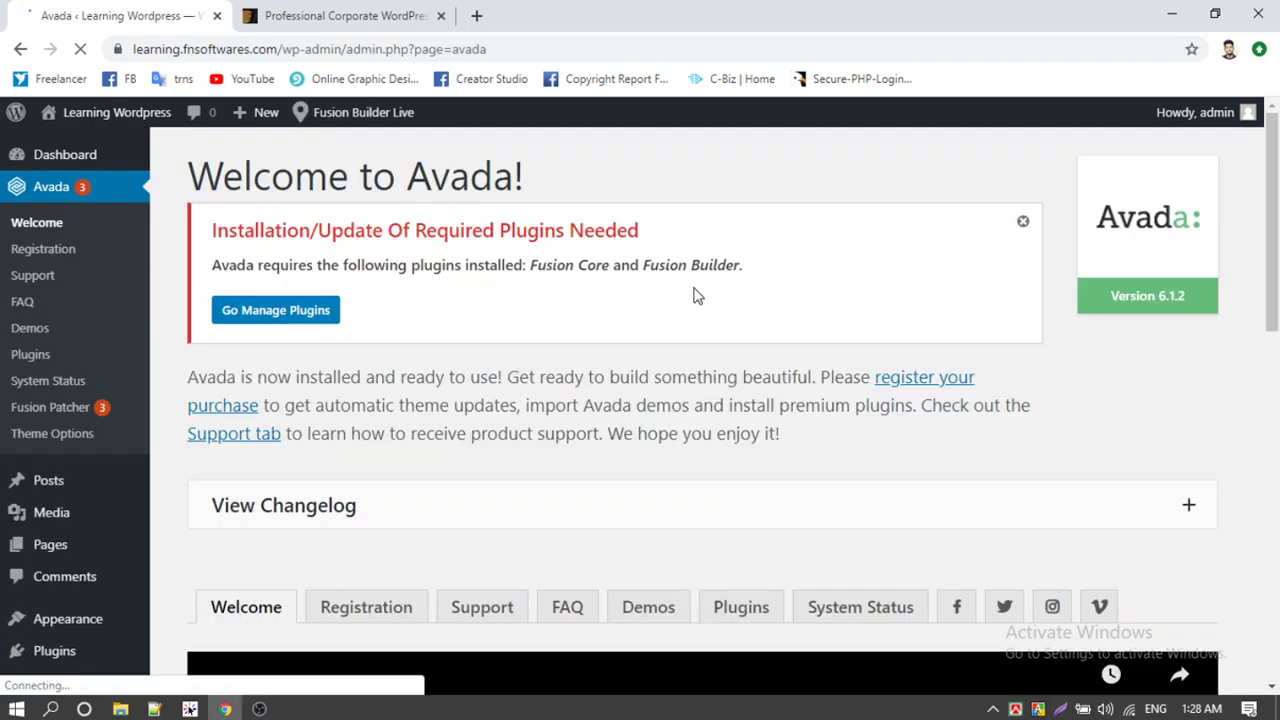
{"action": "scroll", "coordinate": [693, 292], "scroll_direction": "down", "scroll_amount": 4}
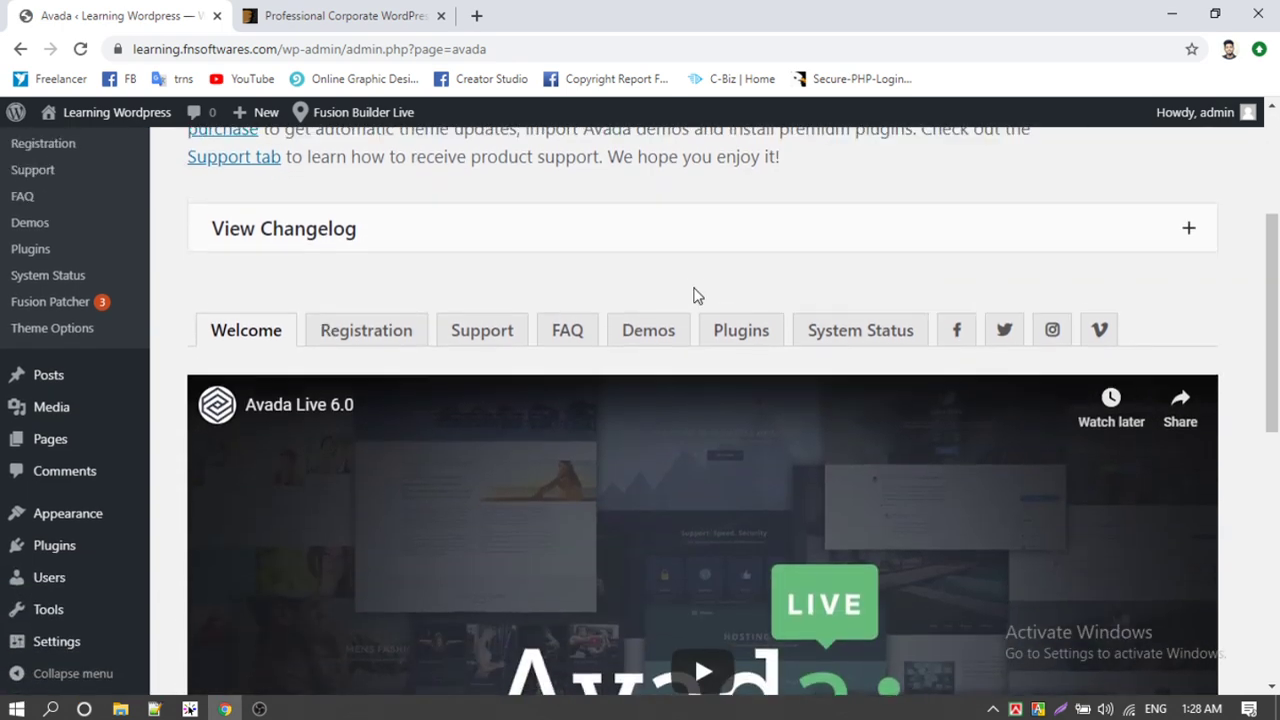
{"action": "scroll", "coordinate": [695, 288], "scroll_direction": "up", "scroll_amount": 4}
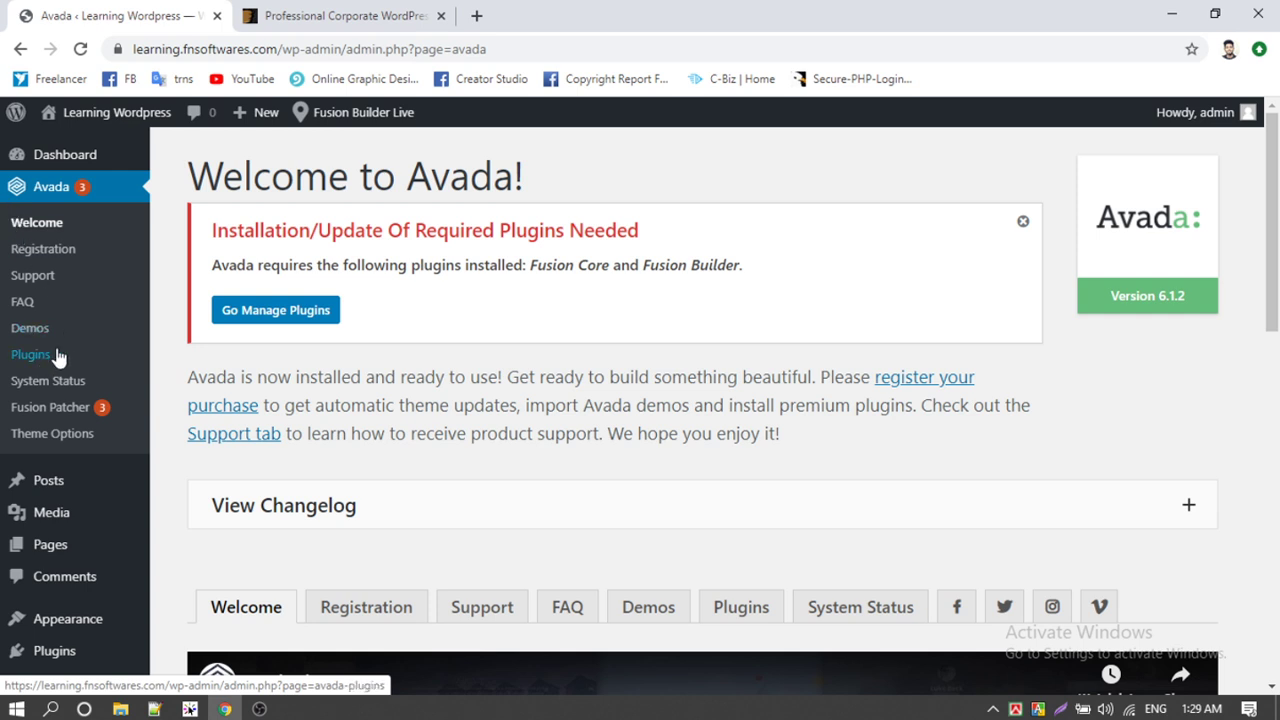
{"action": "left_click", "coordinate": [259, 314]}
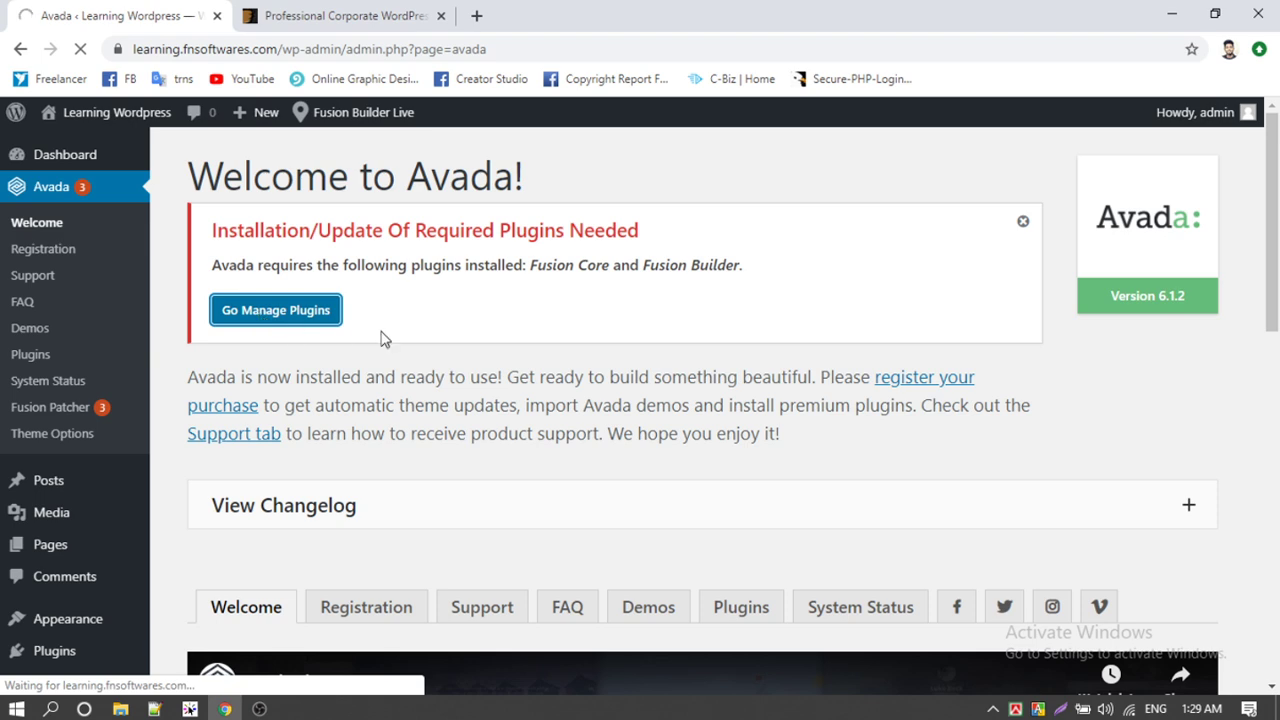
Step: Scroll to the Fusion Core and Fusion Builder plugin cards and install Fusion Core
{"action": "scroll", "coordinate": [380, 337], "scroll_direction": "down", "scroll_amount": 3}
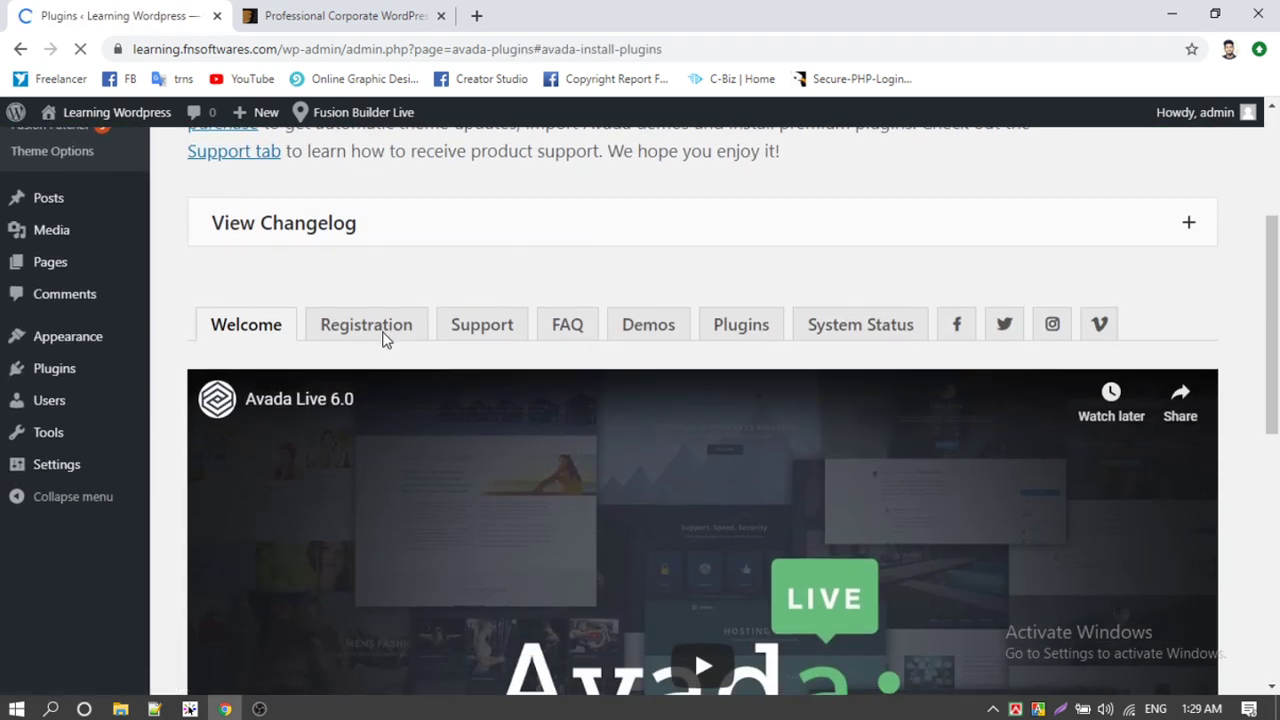
{"action": "scroll", "coordinate": [382, 337], "scroll_direction": "down", "scroll_amount": 4}
{"action": "scroll", "coordinate": [382, 340], "scroll_direction": "up", "scroll_amount": 10}
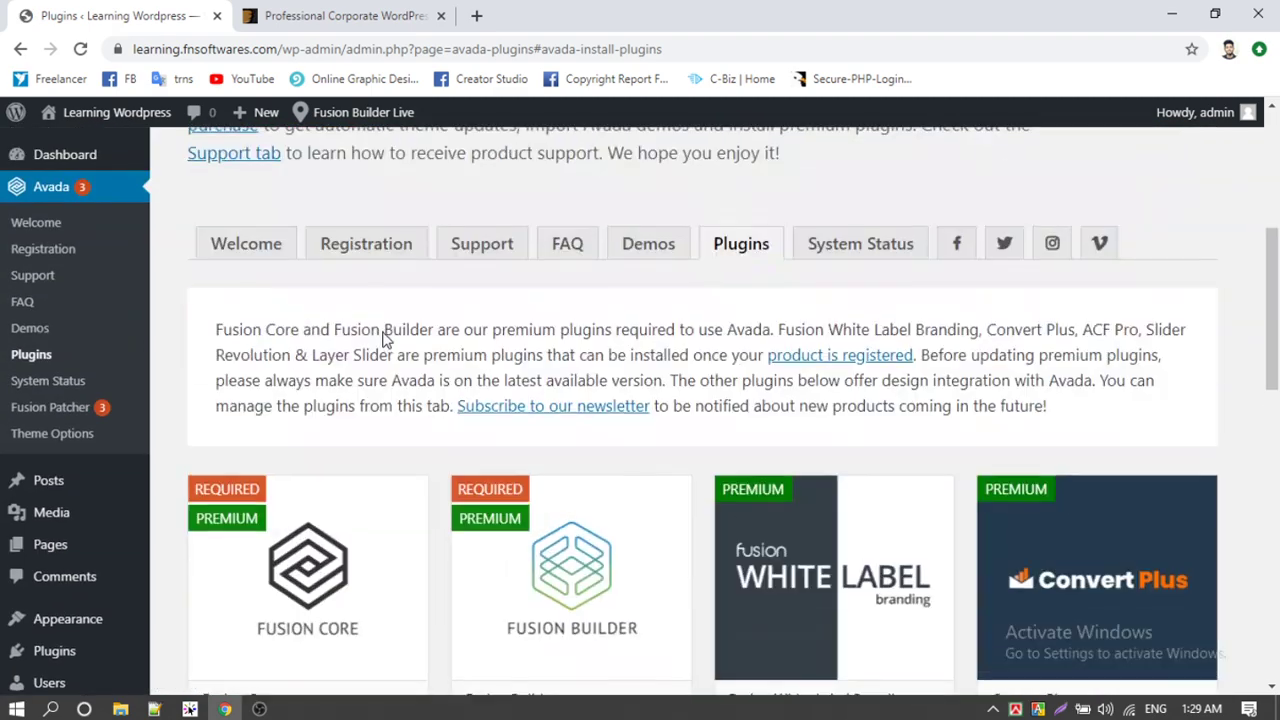
{"action": "scroll", "coordinate": [382, 340], "scroll_direction": "down", "scroll_amount": 5}
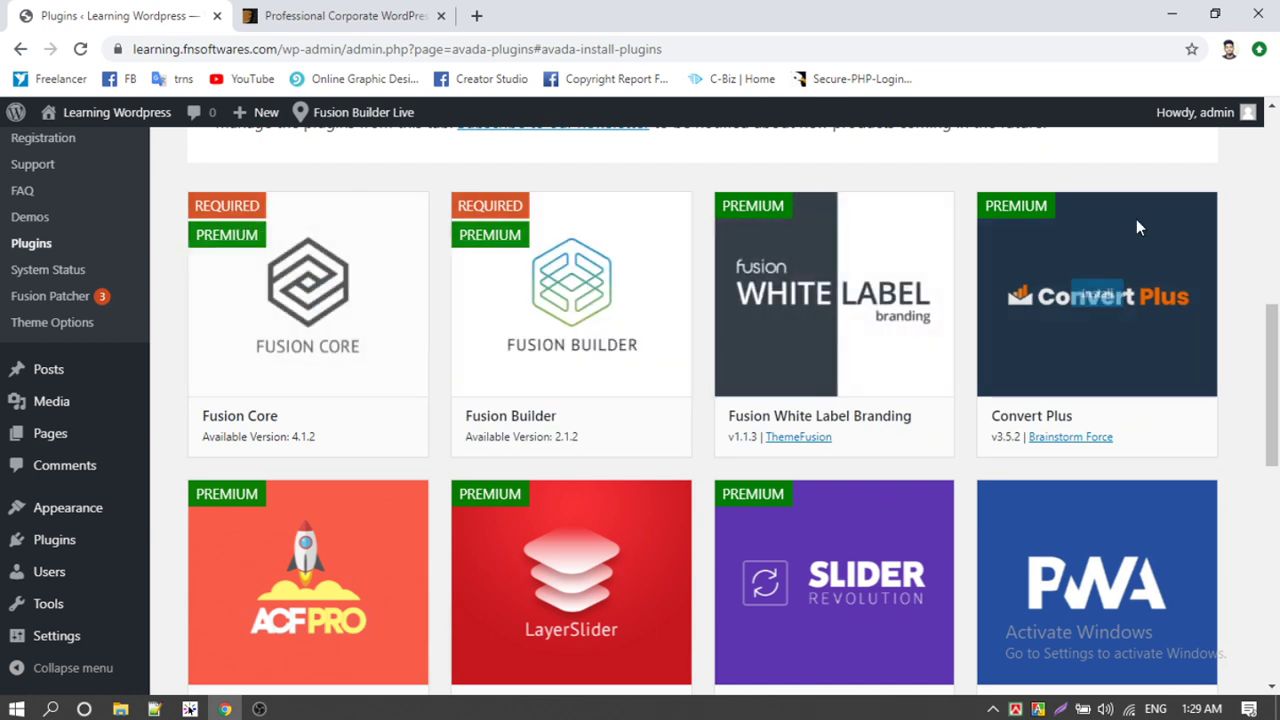
{"action": "mouse_move", "coordinate": [314, 304]}
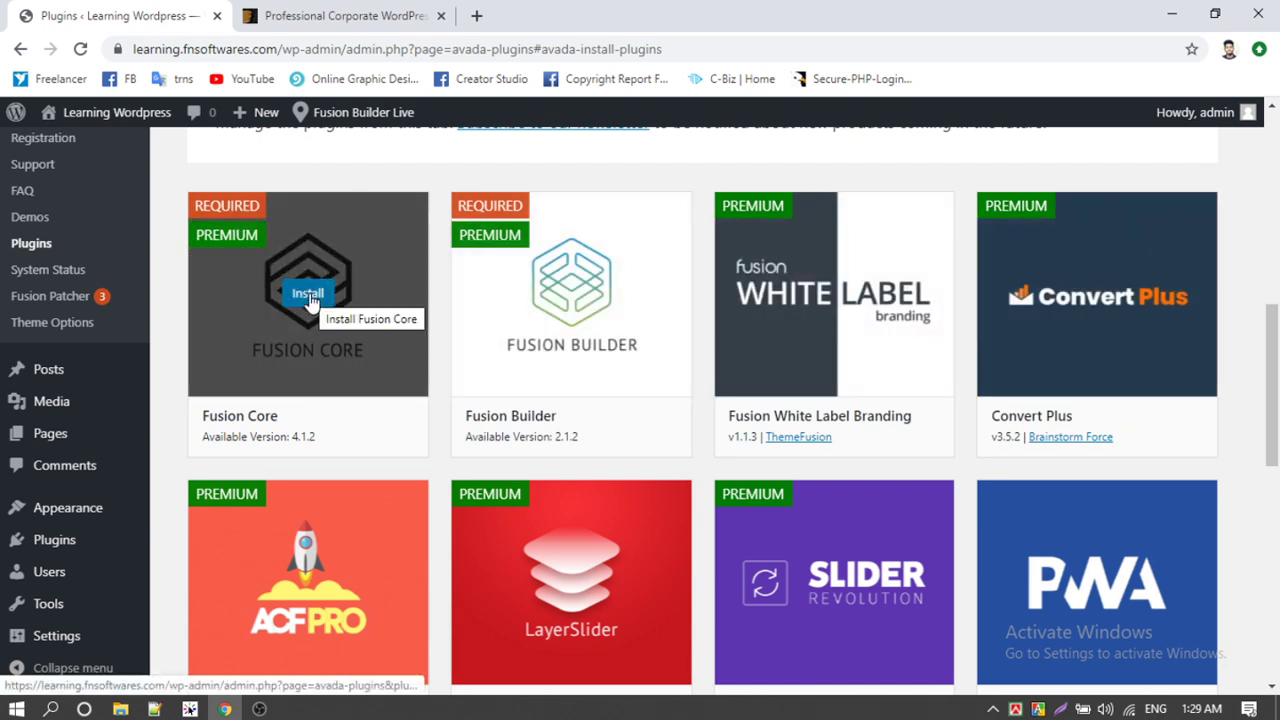
{"action": "left_click", "coordinate": [309, 294]}
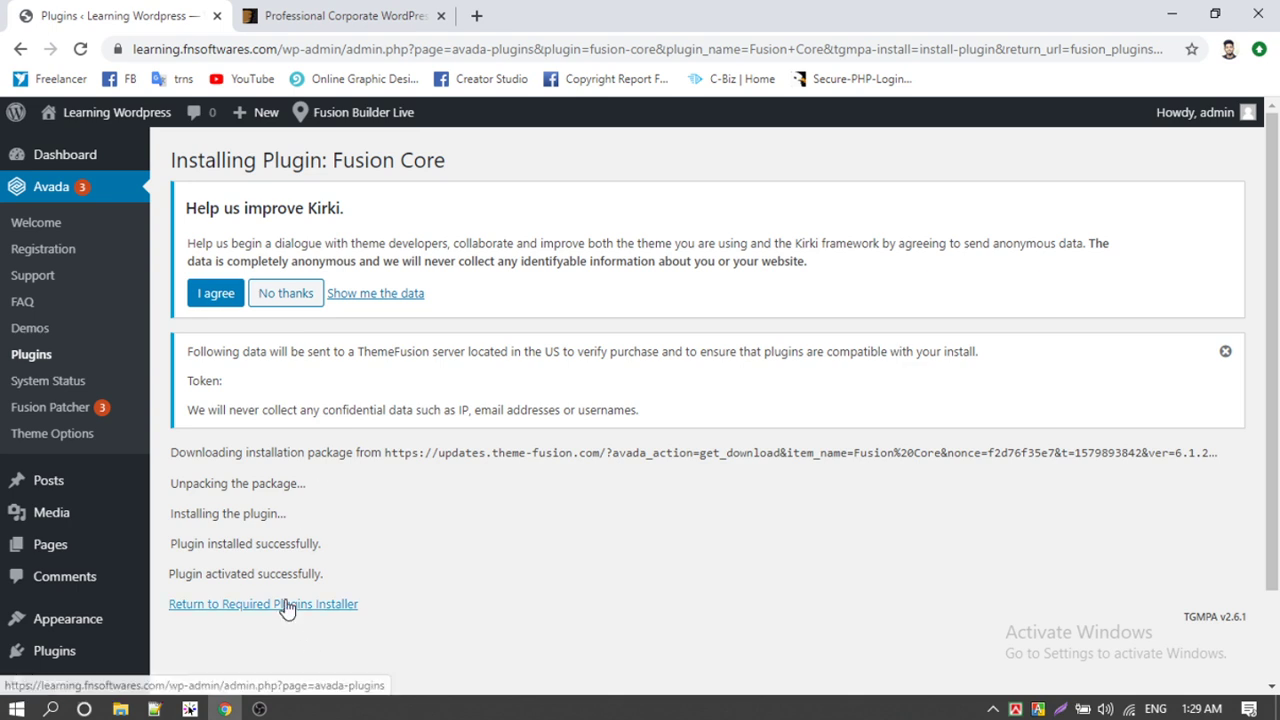
Step: Return to the required plugins installer and decline Kirki's anonymous usage data request
{"action": "left_click", "coordinate": [281, 607]}
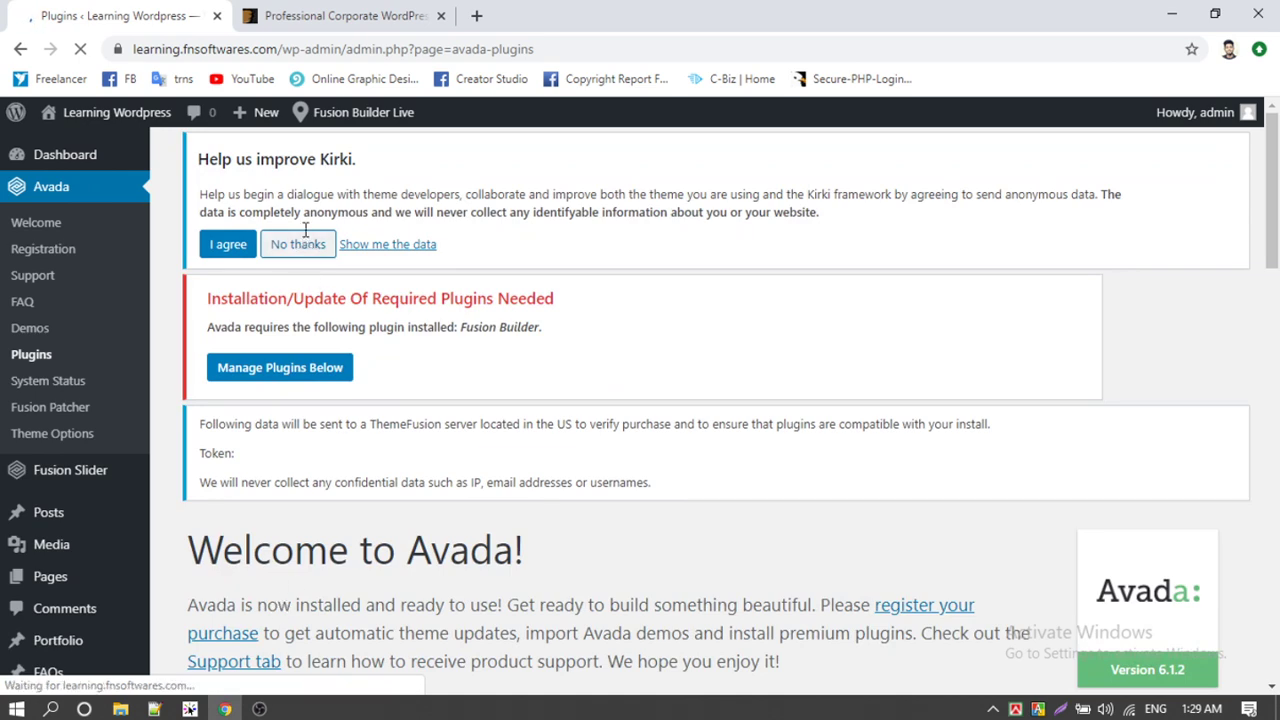
{"action": "left_click", "coordinate": [305, 246]}
{"action": "scroll", "coordinate": [426, 306], "scroll_direction": "down", "scroll_amount": 3}
{"action": "scroll", "coordinate": [414, 303], "scroll_direction": "up", "scroll_amount": 3}
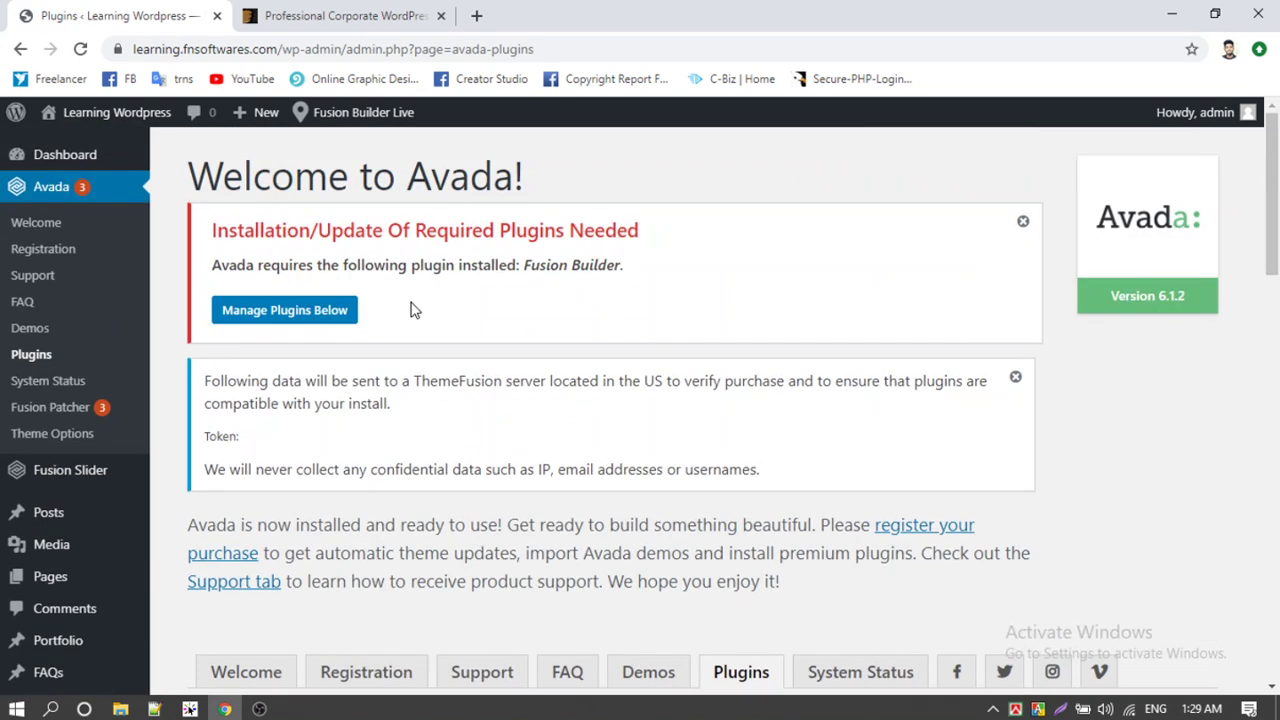
{"action": "scroll", "coordinate": [80, 530], "scroll_direction": "down", "scroll_amount": 2}
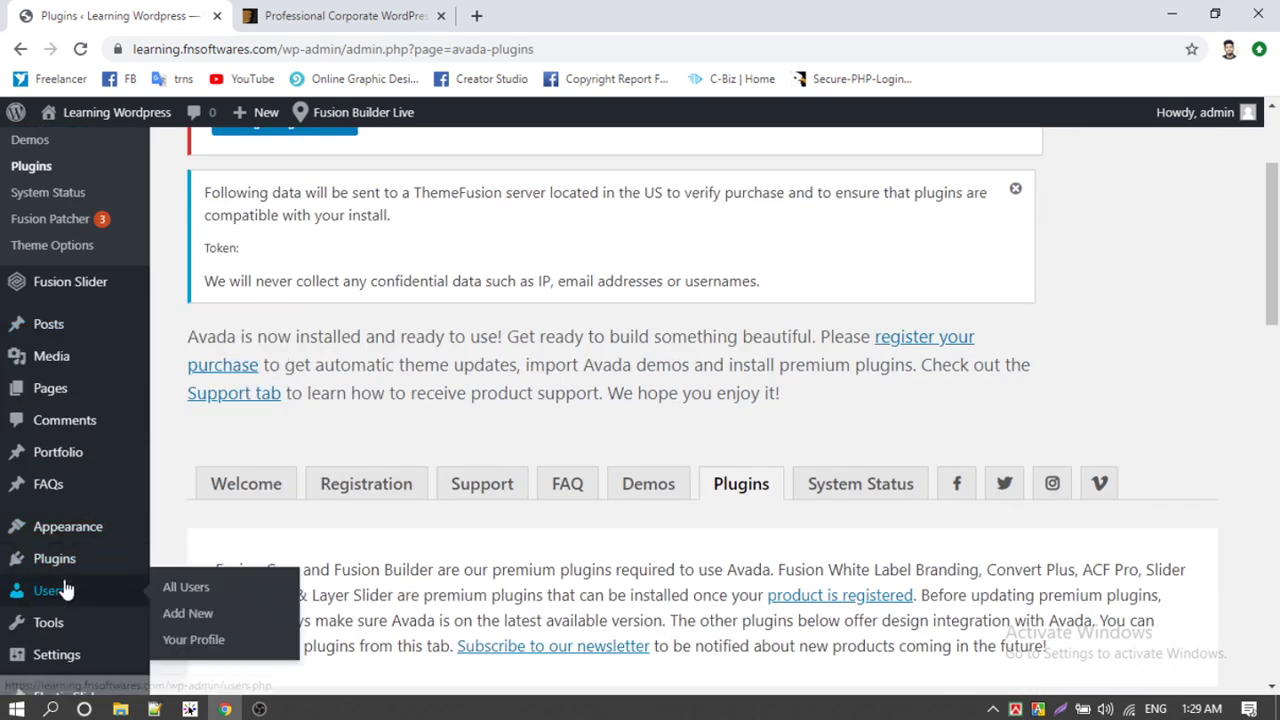
Step: Open the Installed Plugins list in a new browser tab
{"action": "mouse_move", "coordinate": [40, 560]}
{"action": "right_click", "coordinate": [205, 562]}
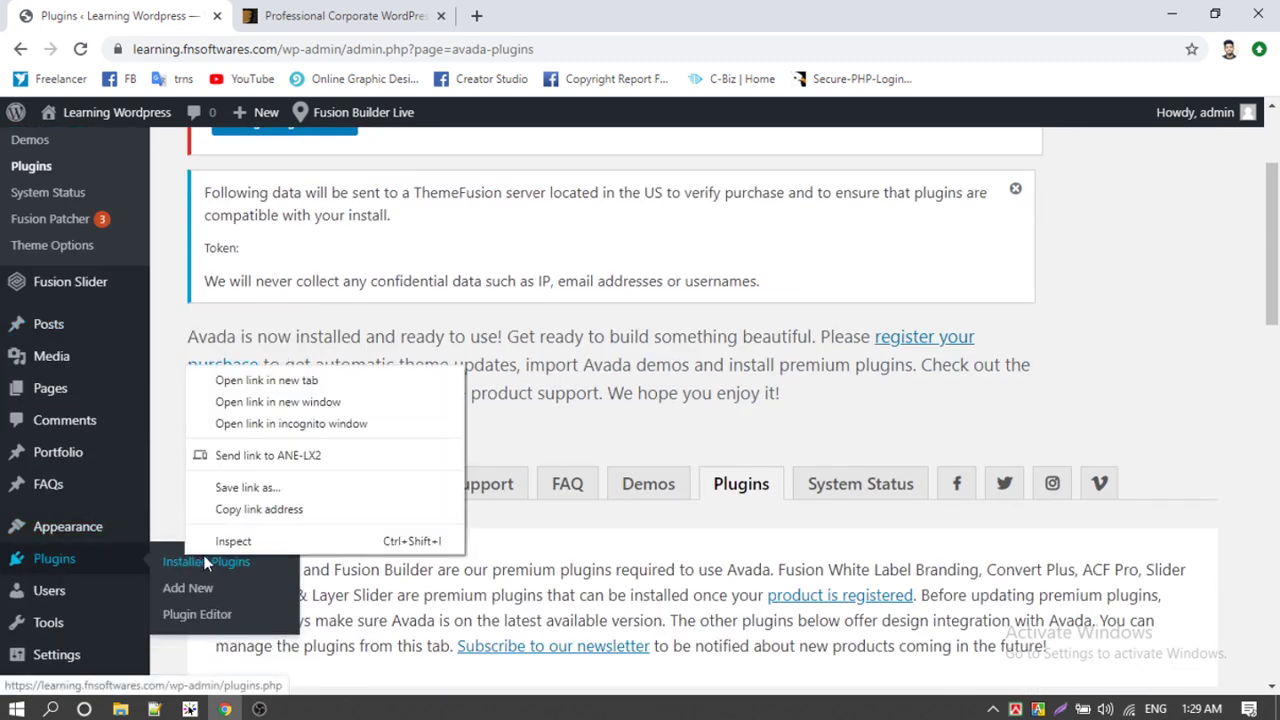
{"action": "left_click", "coordinate": [265, 378]}
{"action": "left_click", "coordinate": [380, 12]}
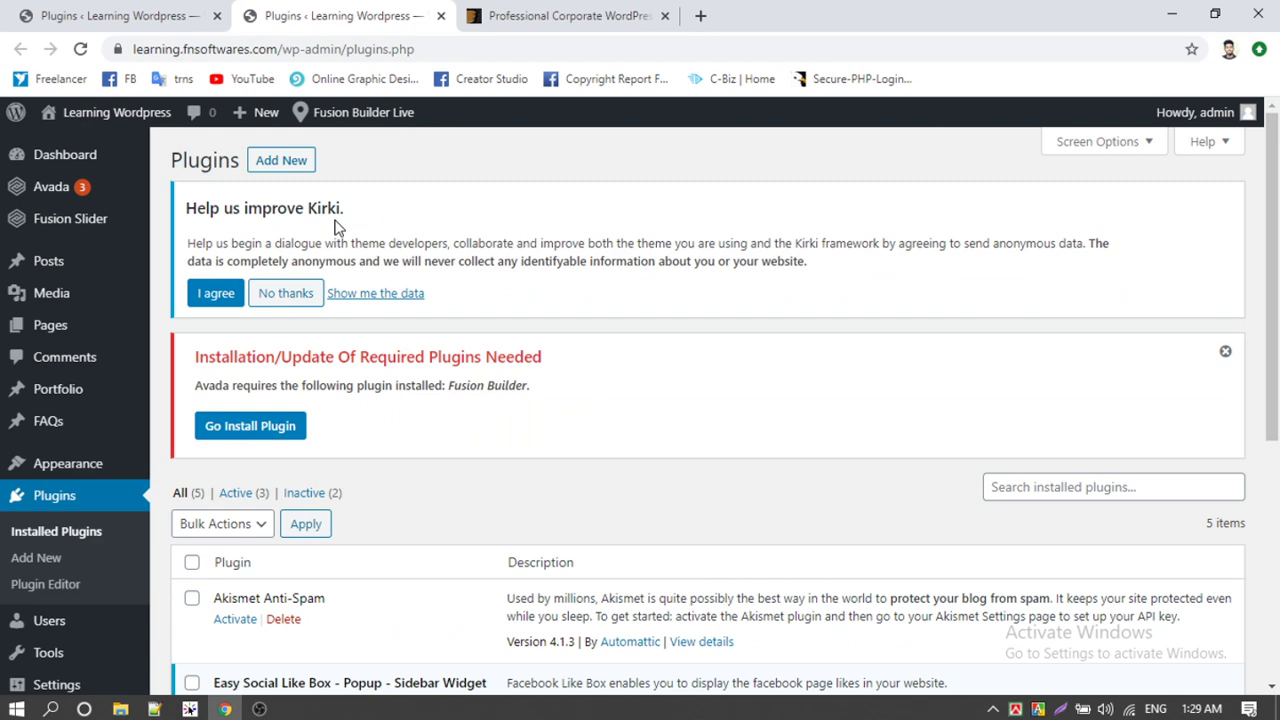
Step: Deactivate and delete the Kirki Customizer Framework plugin, confirming removal of its data
{"action": "scroll", "coordinate": [336, 228], "scroll_direction": "down", "scroll_amount": 5}
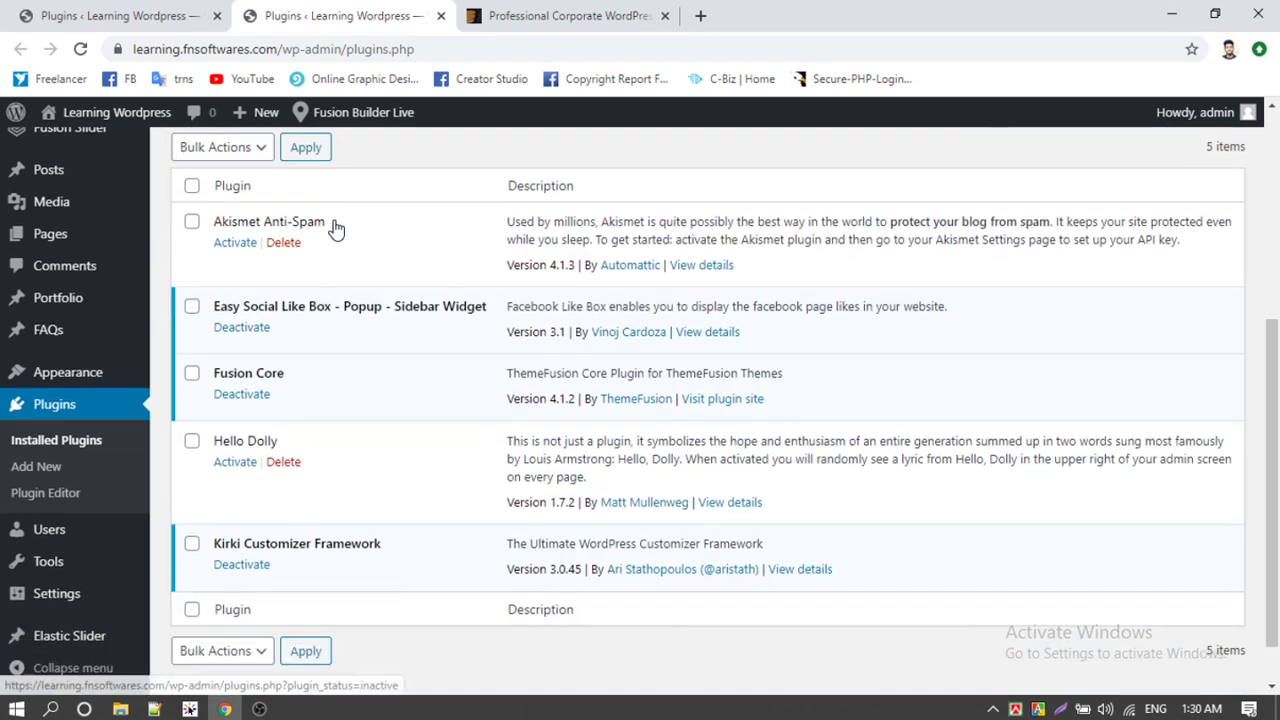
{"action": "left_click", "coordinate": [242, 510]}
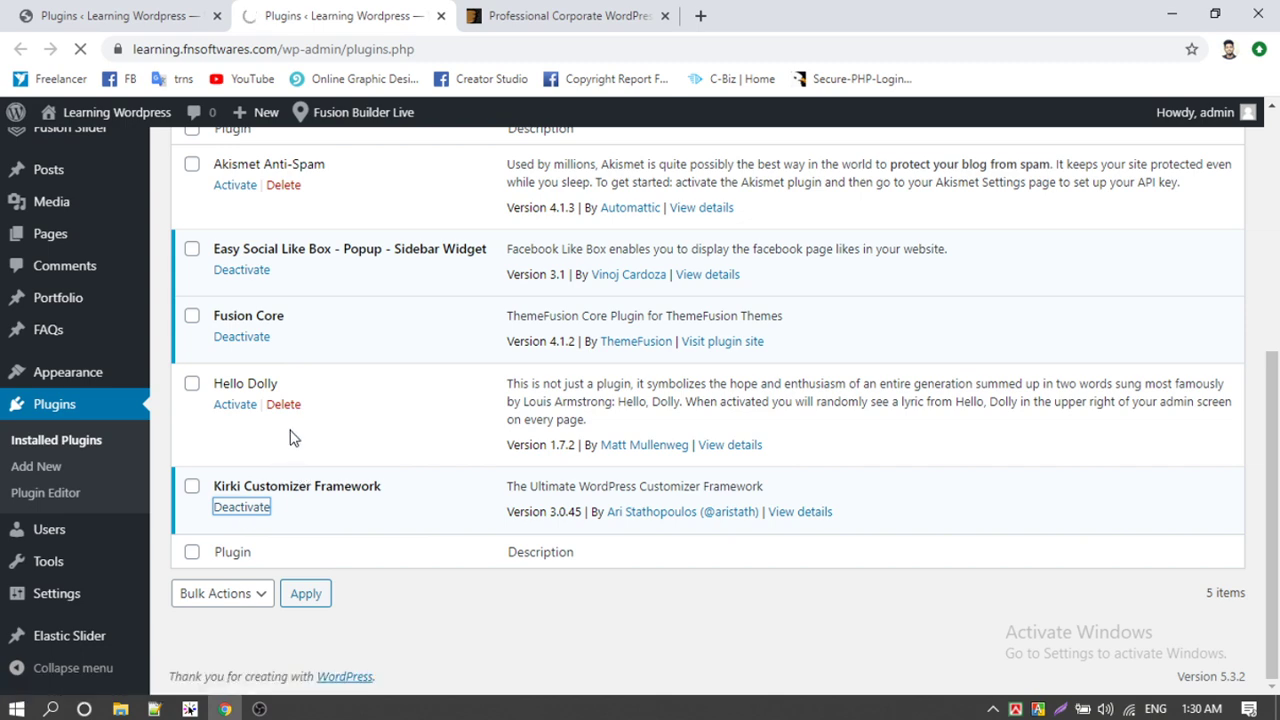
{"action": "scroll", "coordinate": [290, 436], "scroll_direction": "down", "scroll_amount": 6}
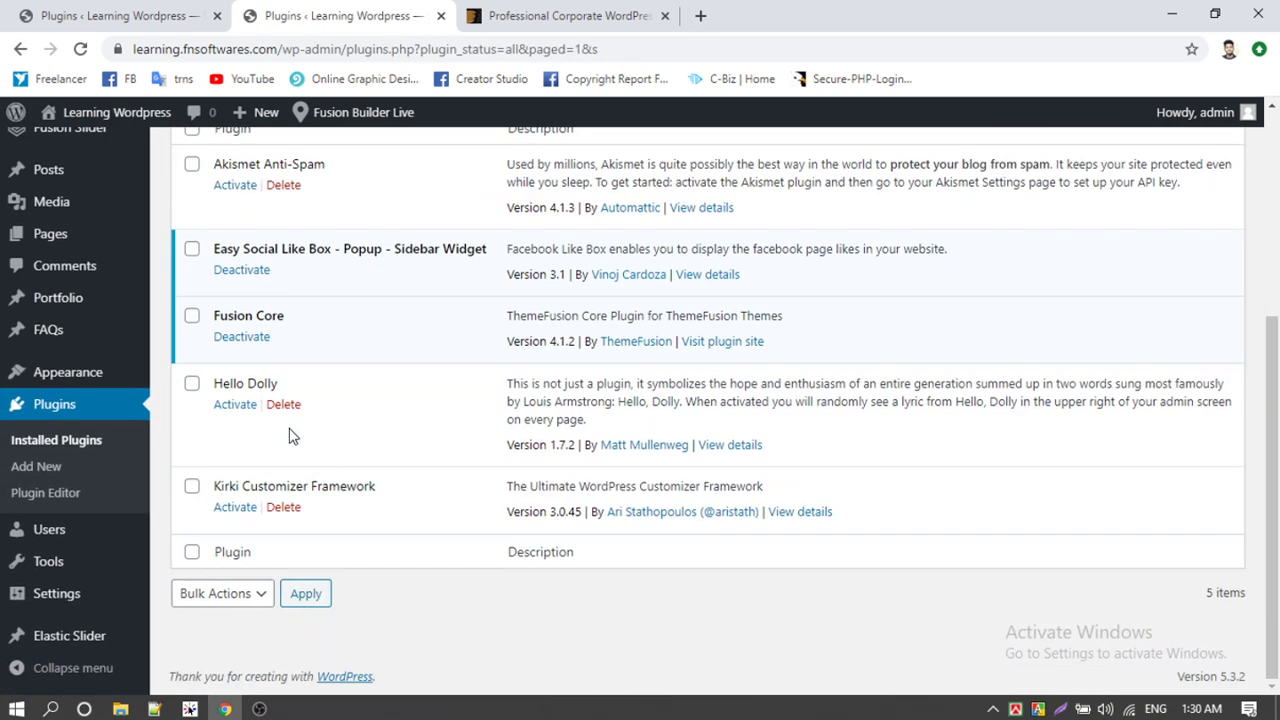
{"action": "left_click", "coordinate": [283, 508]}
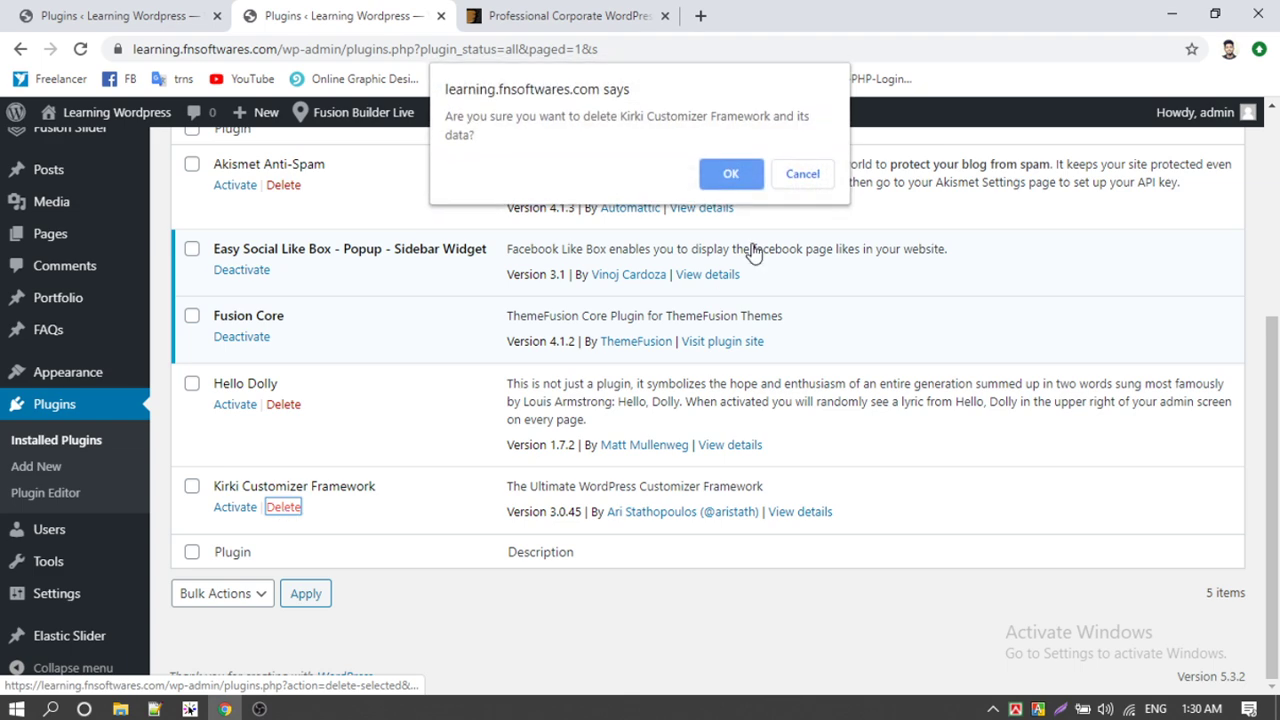
{"action": "left_click", "coordinate": [731, 174]}
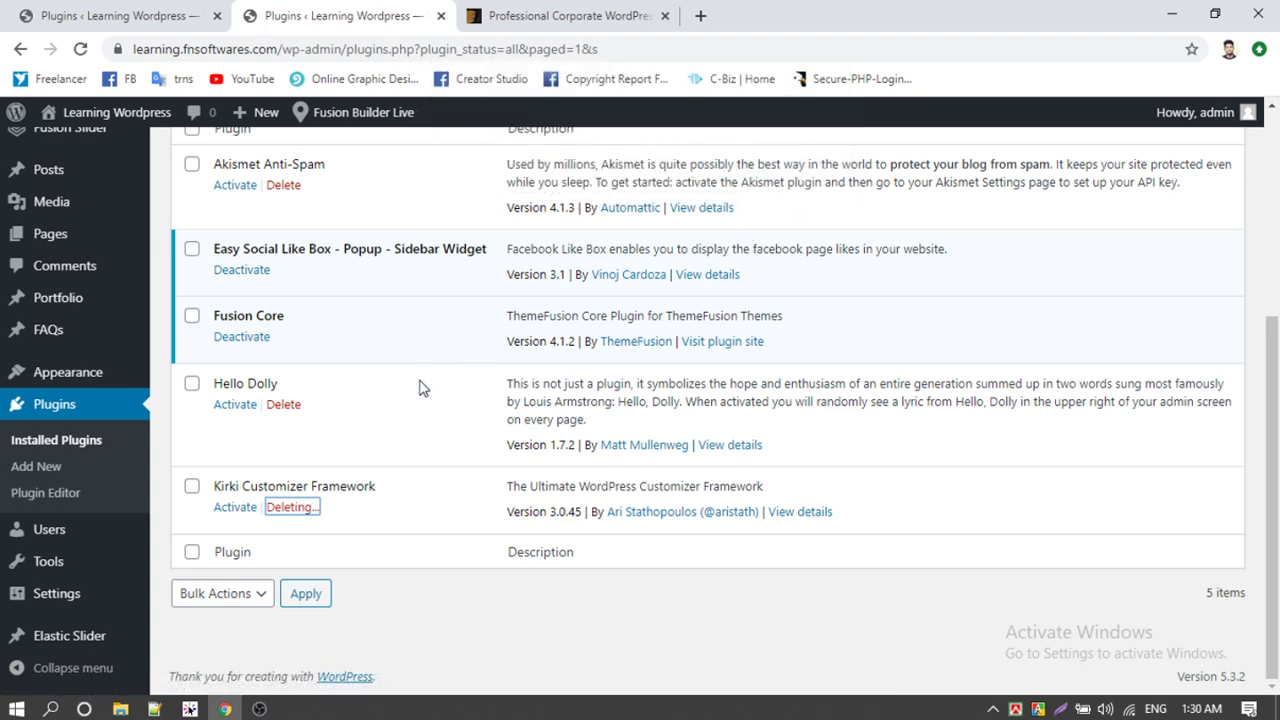
Step: Return to Avada's plugins page showing Fusion Builder 2.1.2 available to install
{"action": "scroll", "coordinate": [420, 388], "scroll_direction": "up", "scroll_amount": 4}
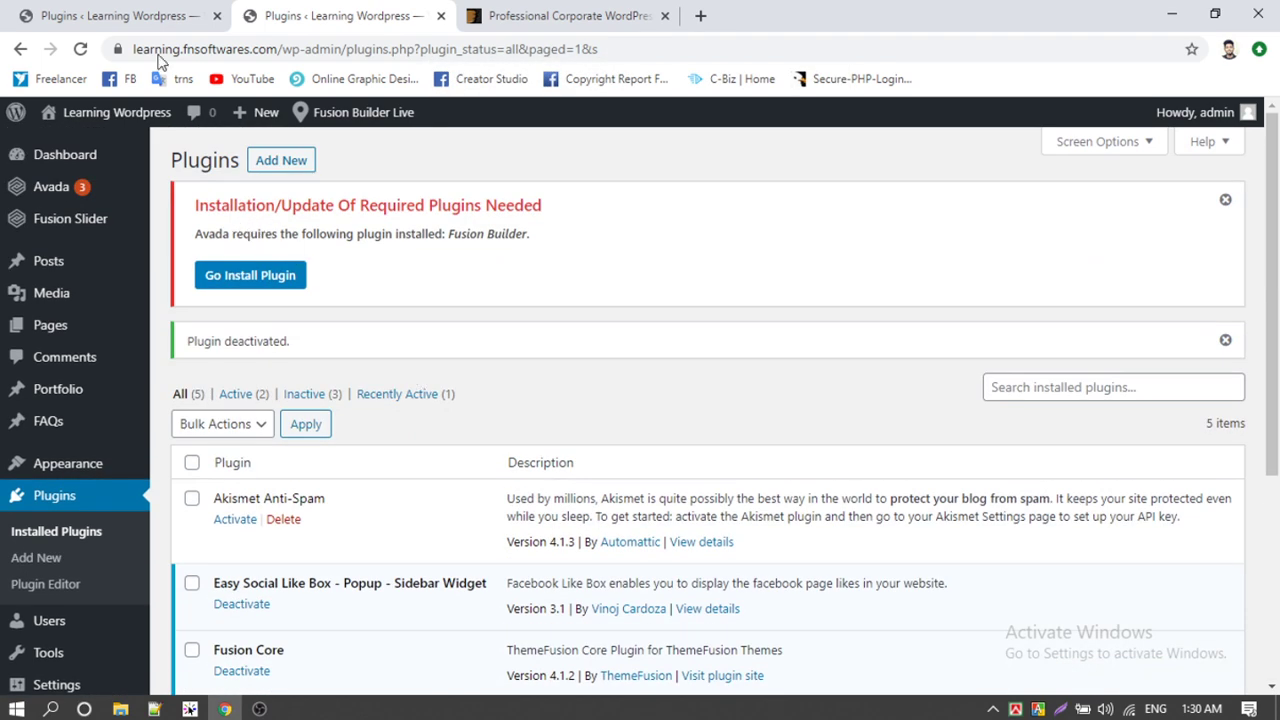
{"action": "left_click", "coordinate": [114, 15]}
{"action": "scroll", "coordinate": [392, 371], "scroll_direction": "down", "scroll_amount": 3}
{"action": "mouse_move", "coordinate": [253, 311]}
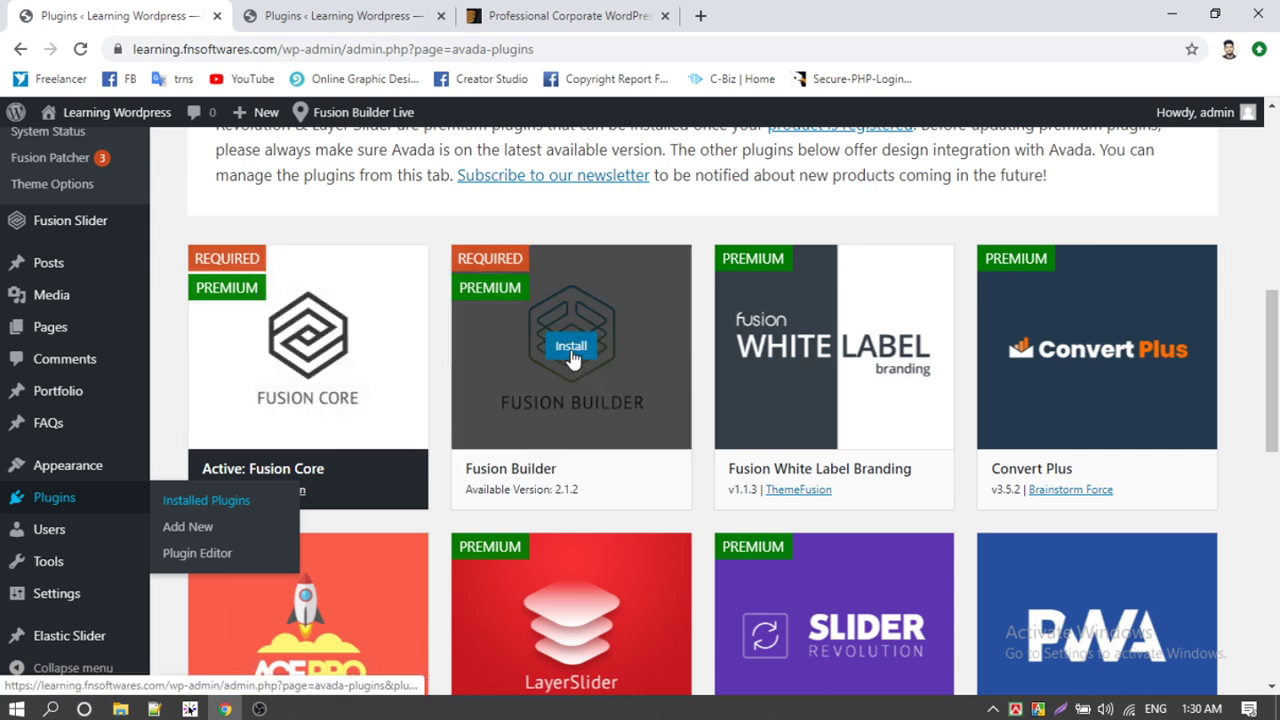
Step: Install Fusion Builder 2.1.2, then go back to Avada's required plugins installer
{"action": "left_click", "coordinate": [572, 350]}
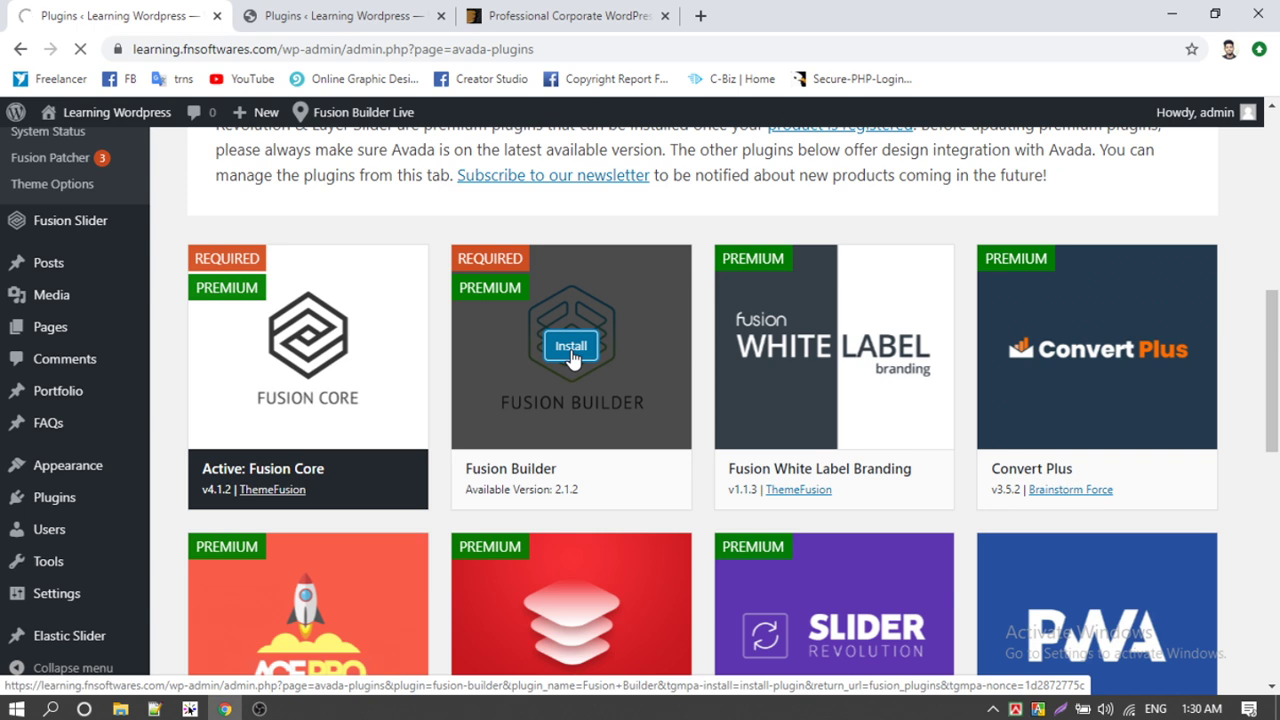
{"action": "mouse_move", "coordinate": [1145, 409]}
{"action": "scroll", "coordinate": [600, 380], "scroll_direction": "down", "scroll_amount": 6}
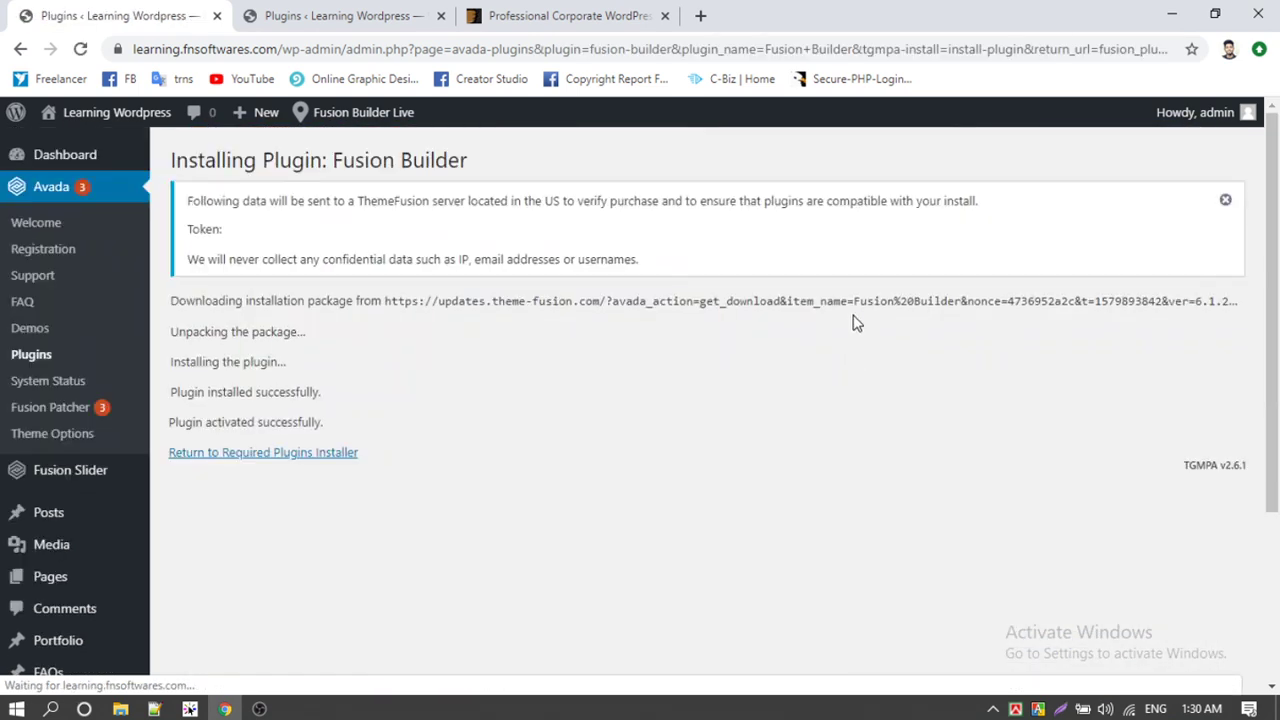
{"action": "left_click", "coordinate": [263, 454]}
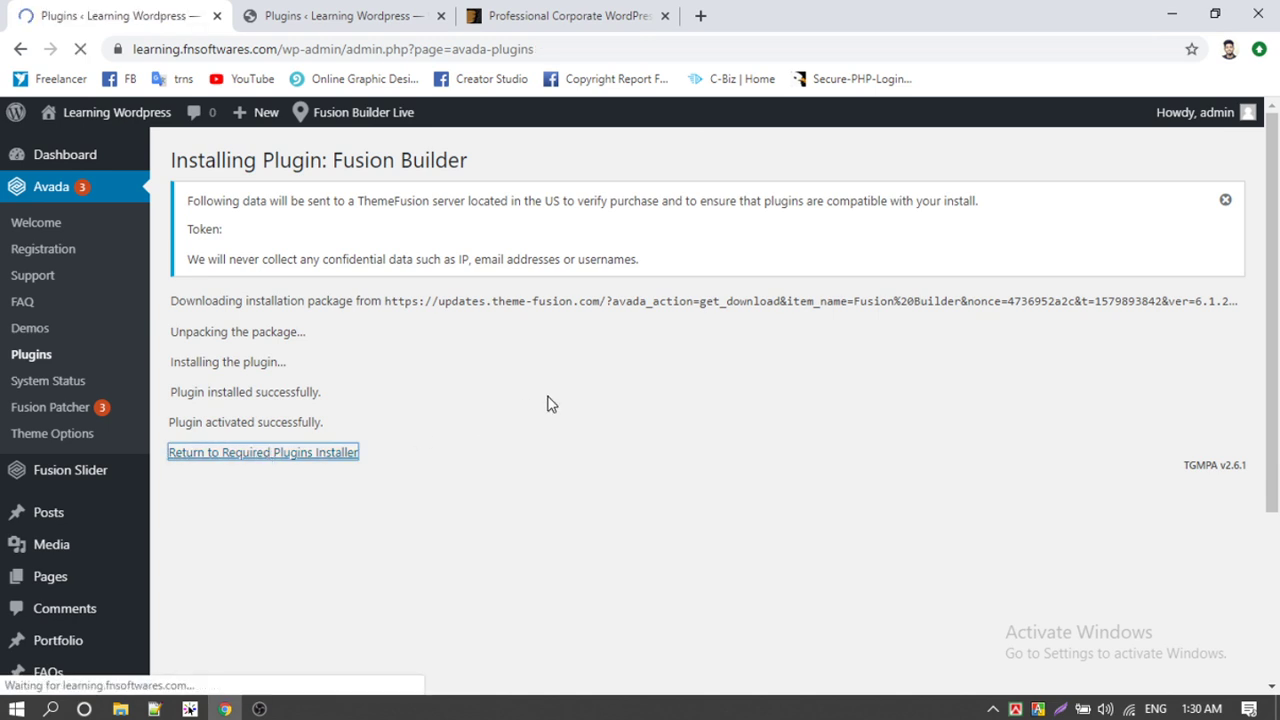
{"action": "scroll", "coordinate": [646, 323], "scroll_direction": "down", "scroll_amount": 5}
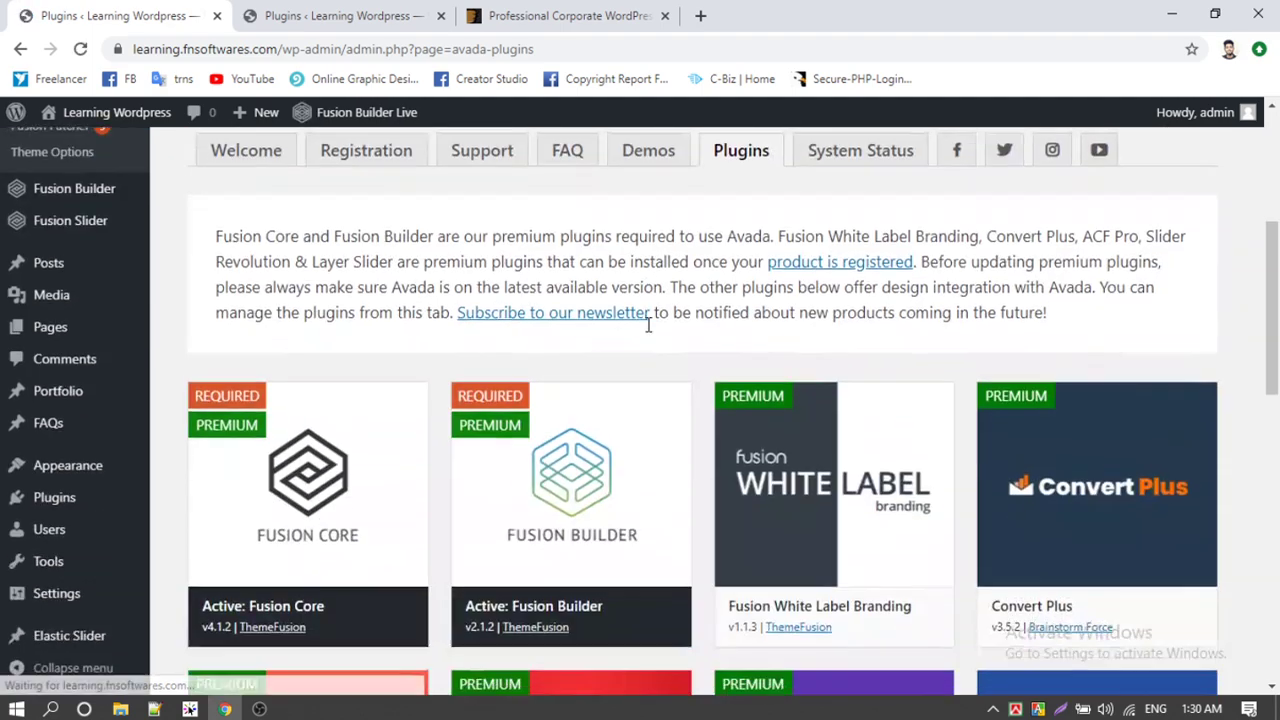
{"action": "scroll", "coordinate": [640, 330], "scroll_direction": "up", "scroll_amount": 5}
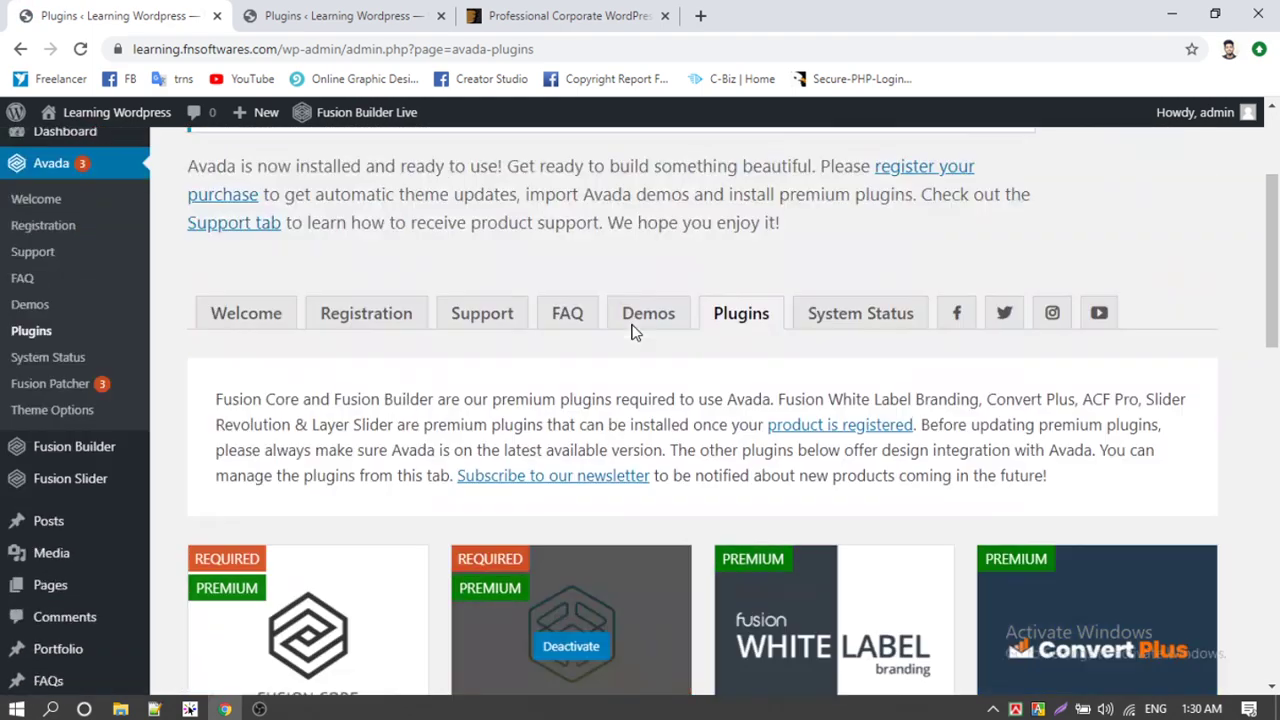
Step: Open Avada's Registration tab and read the already-registered confirmation about demos and premium plugins
{"action": "left_click", "coordinate": [366, 535]}
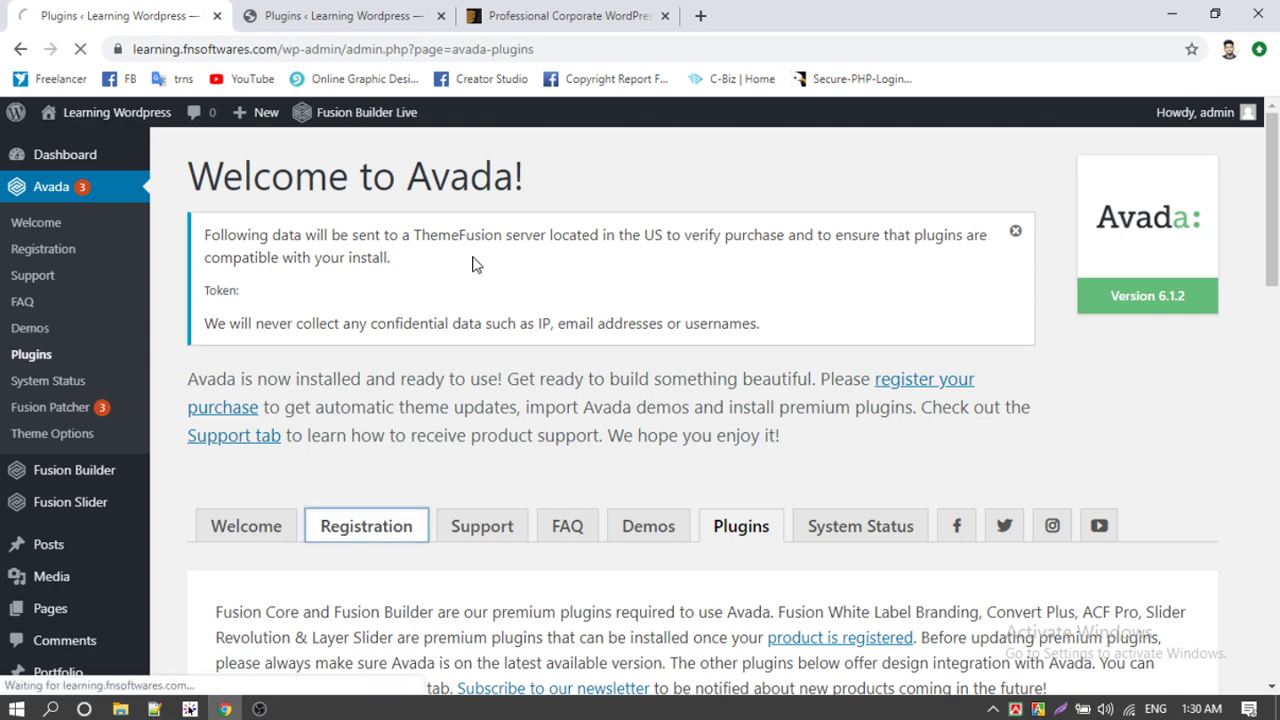
{"action": "scroll", "coordinate": [475, 265], "scroll_direction": "down", "scroll_amount": 3}
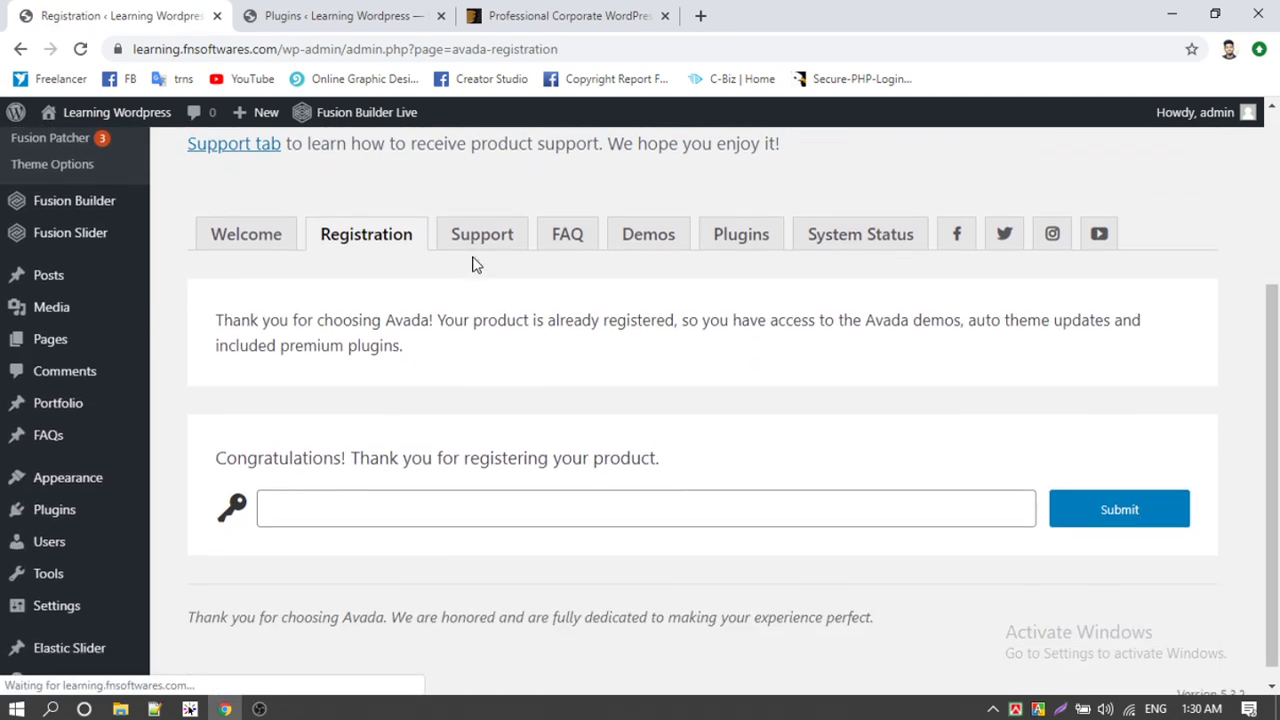
{"action": "left_click", "coordinate": [331, 505]}
{"action": "left_click_drag", "start_coordinate": [411, 440], "coordinate": [712, 432]}
{"action": "left_click", "coordinate": [677, 432]}
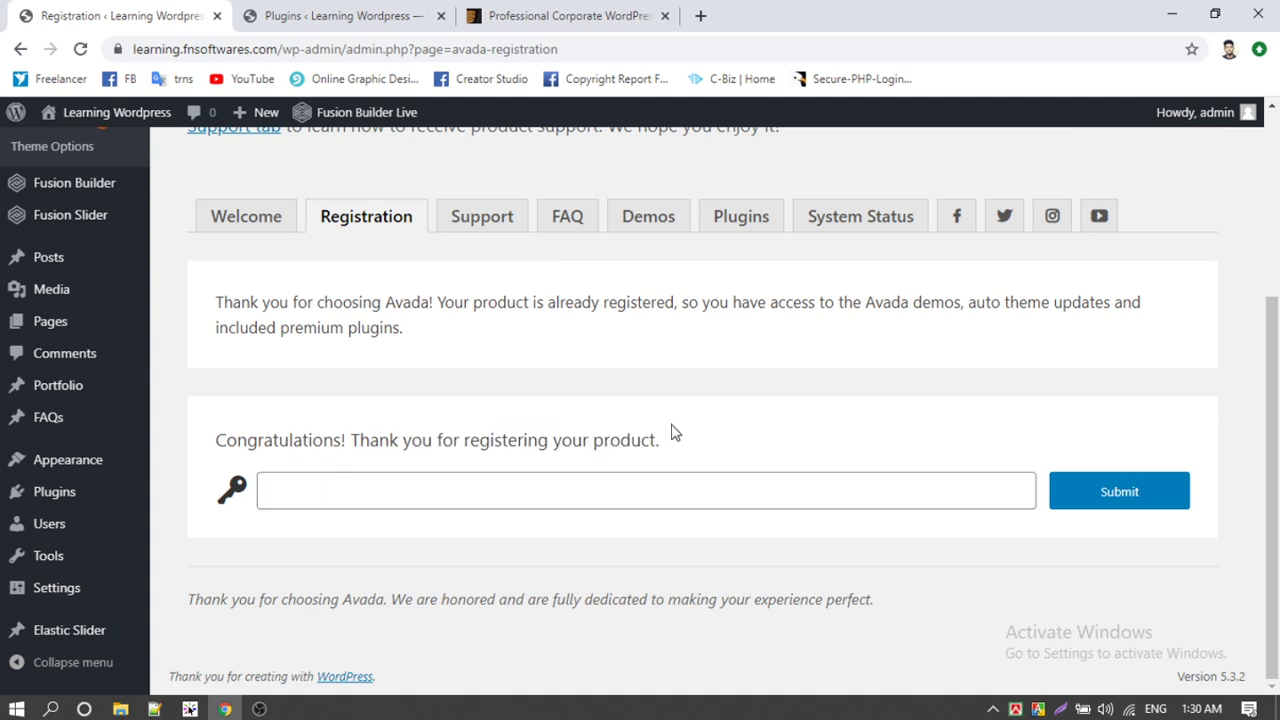
{"action": "left_click_drag", "start_coordinate": [214, 289], "coordinate": [474, 331]}
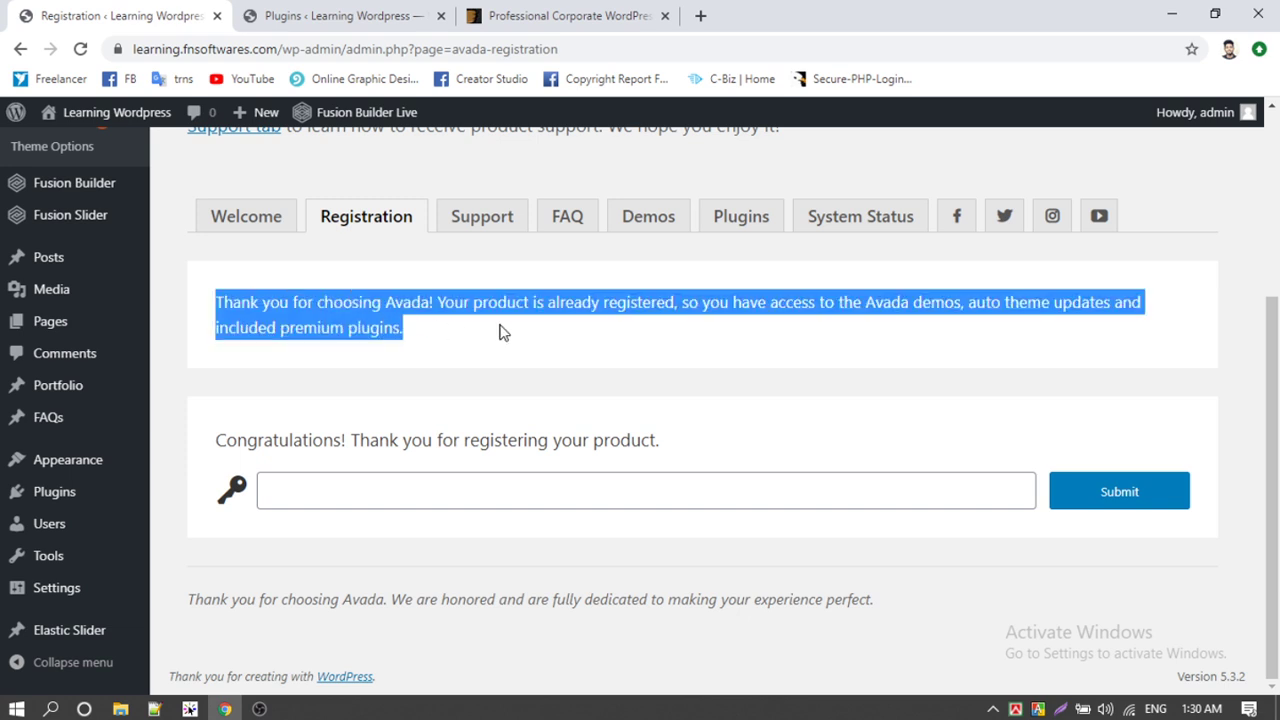
{"action": "left_click_drag", "start_coordinate": [1004, 336], "coordinate": [452, 332]}
{"action": "left_click", "coordinate": [380, 325]}
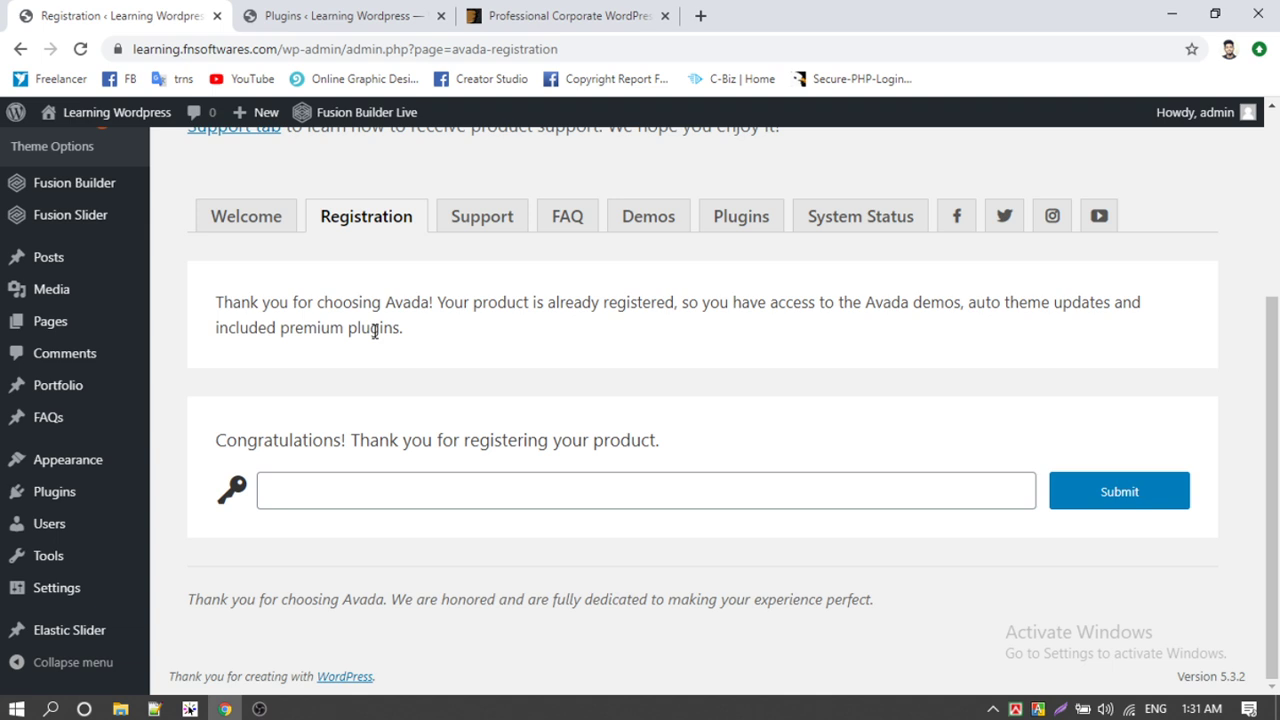
{"action": "scroll", "coordinate": [375, 331], "scroll_direction": "up", "scroll_amount": 3}
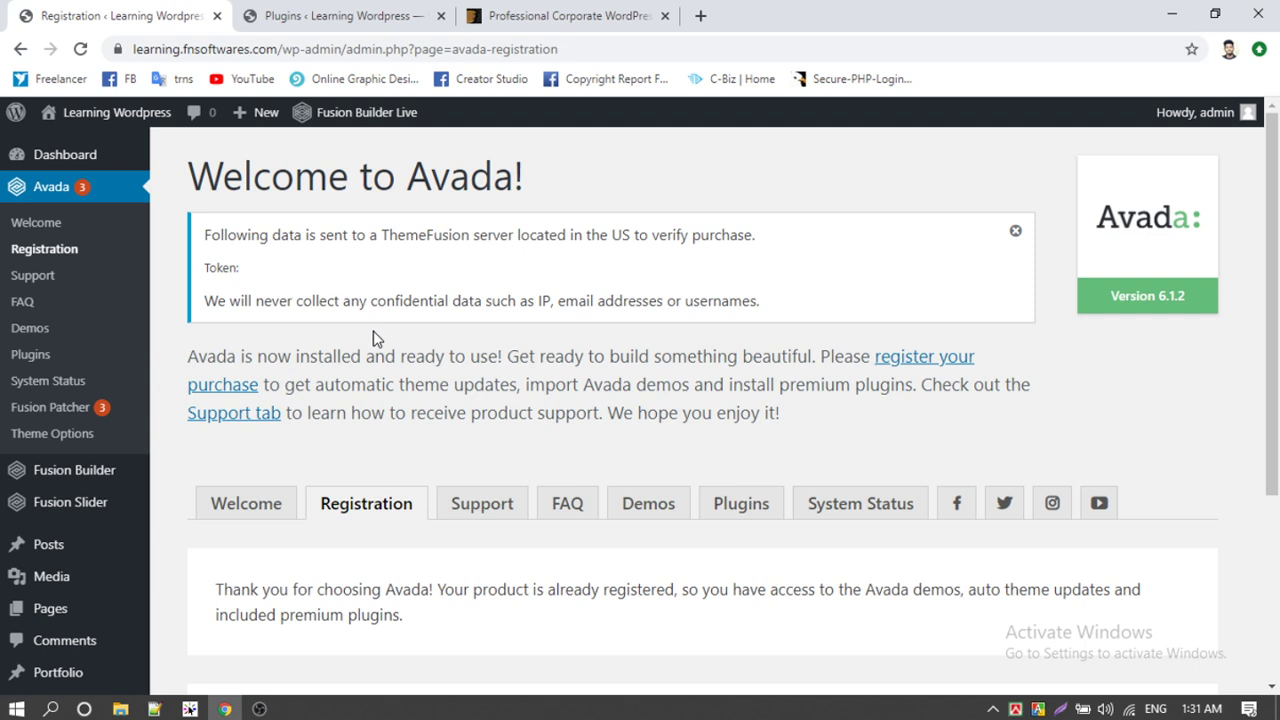
Step: Close the ThemeForest tab and open the live site from the admin bar in a new tab
{"action": "left_click", "coordinate": [340, 15]}
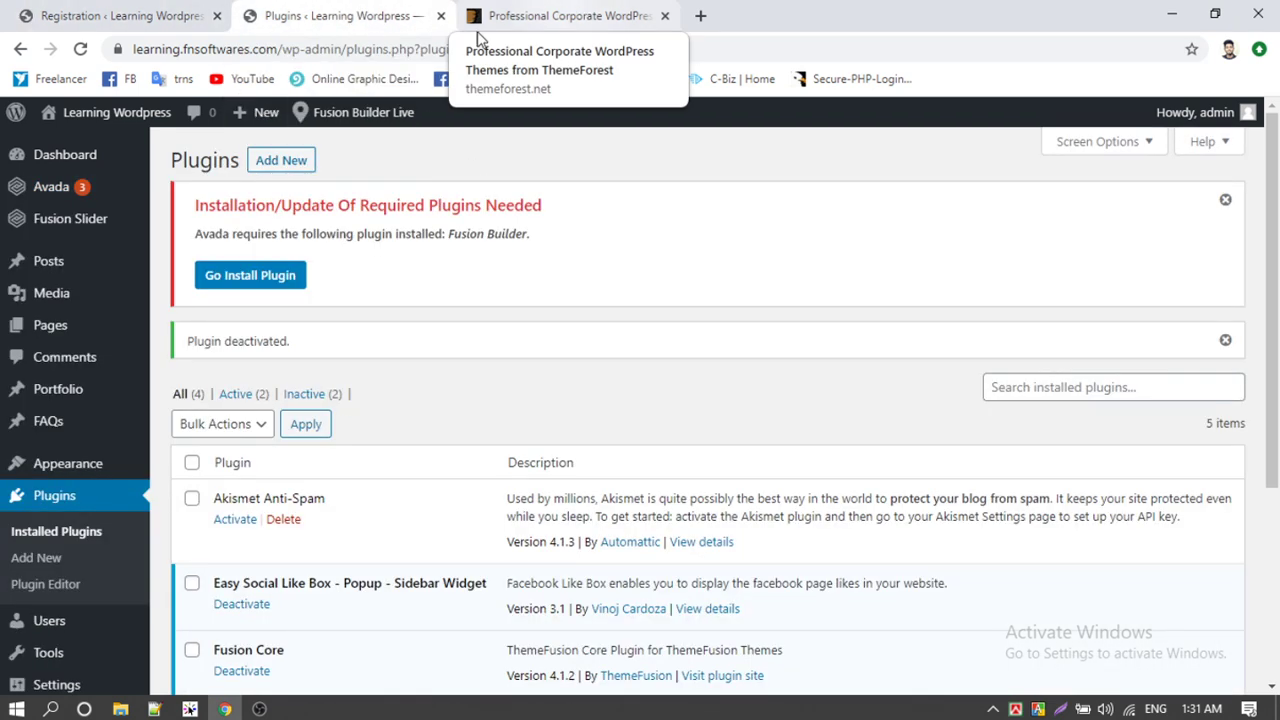
{"action": "left_click", "coordinate": [665, 15]}
{"action": "mouse_move", "coordinate": [90, 112]}
{"action": "middle_click", "coordinate": [76, 158]}
{"action": "key", "text": "ctrl+Tab"}
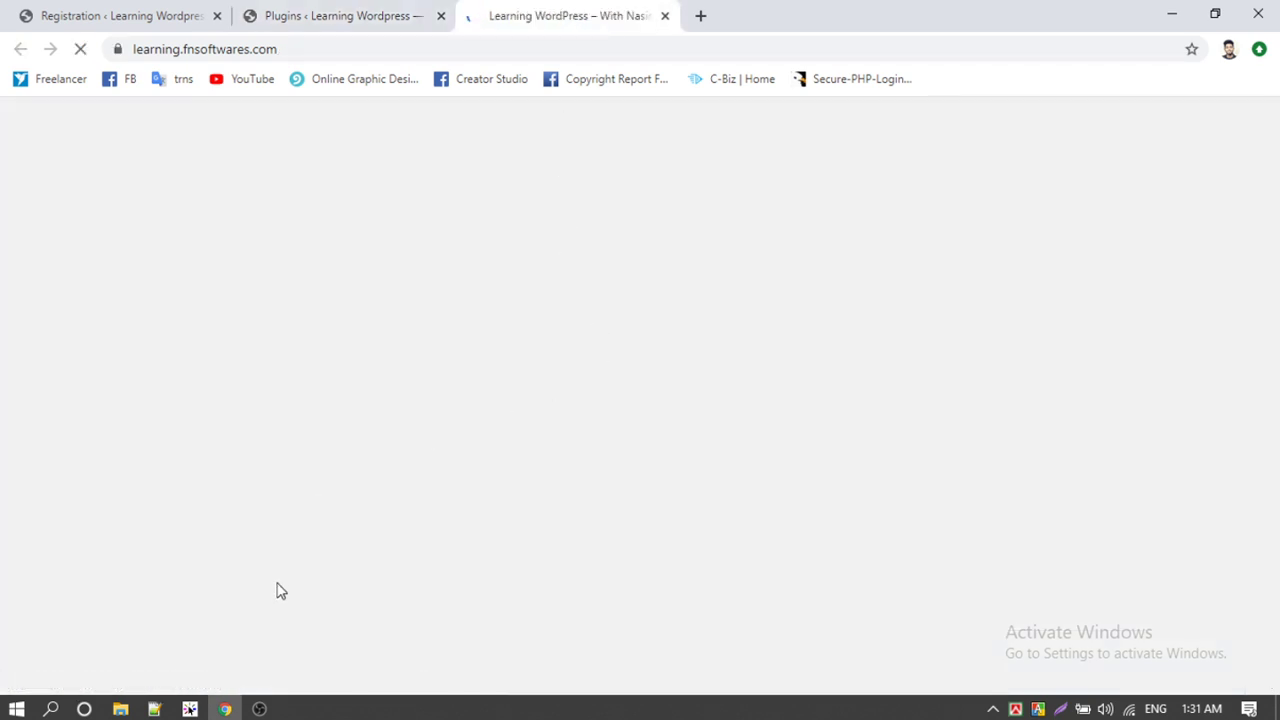
Step: Scroll through the front end showing the Avada logo, About bar and banner photo
{"action": "left_click", "coordinate": [380, 14]}
{"action": "left_click", "coordinate": [565, 15]}
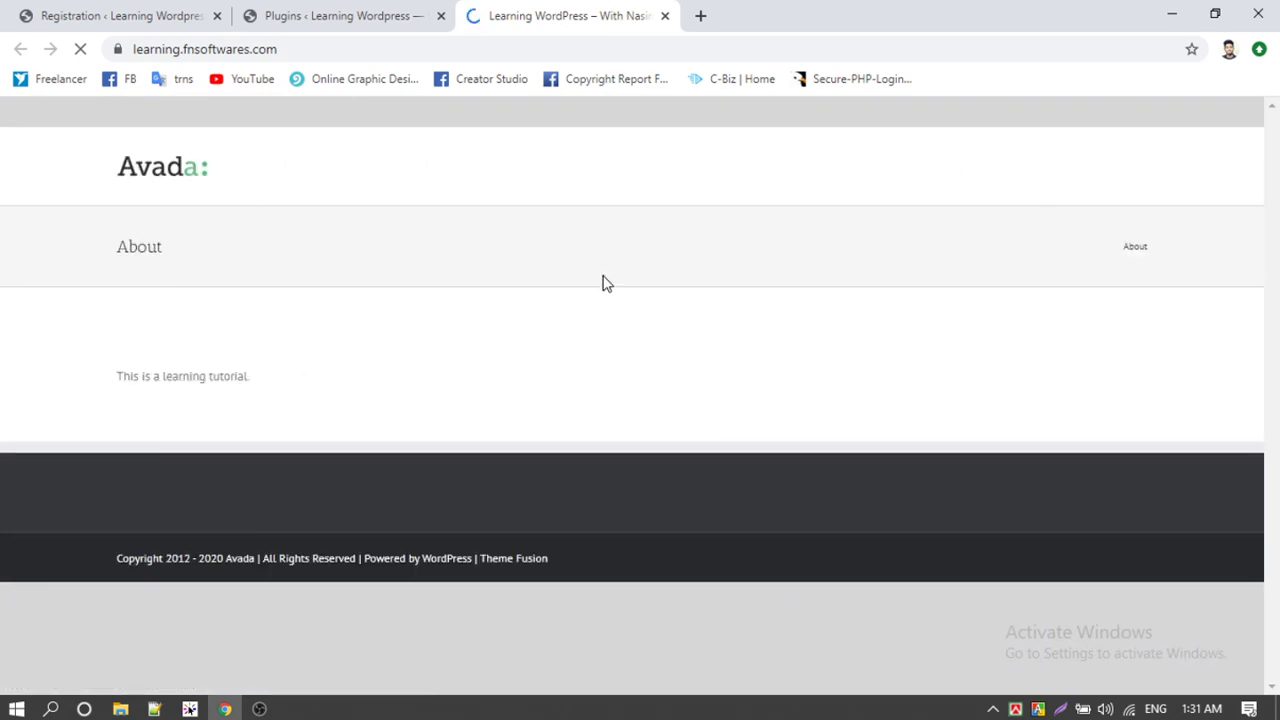
{"action": "scroll", "coordinate": [240, 338], "scroll_direction": "down", "scroll_amount": 5}
{"action": "scroll", "coordinate": [240, 338], "scroll_direction": "up", "scroll_amount": 5}
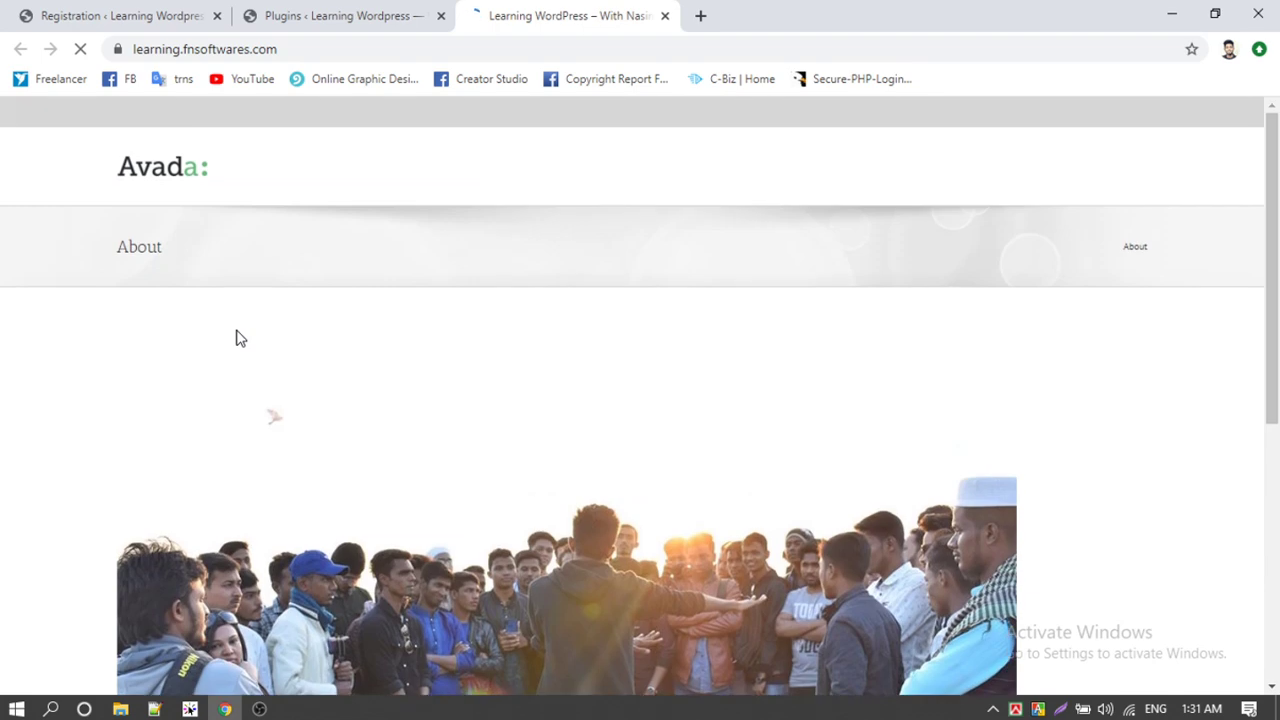
{"action": "scroll", "coordinate": [240, 338], "scroll_direction": "down", "scroll_amount": 5}
{"action": "scroll", "coordinate": [240, 338], "scroll_direction": "up", "scroll_amount": 4}
{"action": "scroll", "coordinate": [451, 437], "scroll_direction": "up", "scroll_amount": 1}
{"action": "scroll", "coordinate": [451, 437], "scroll_direction": "down", "scroll_amount": 2}
{"action": "scroll", "coordinate": [451, 437], "scroll_direction": "up", "scroll_amount": 2}
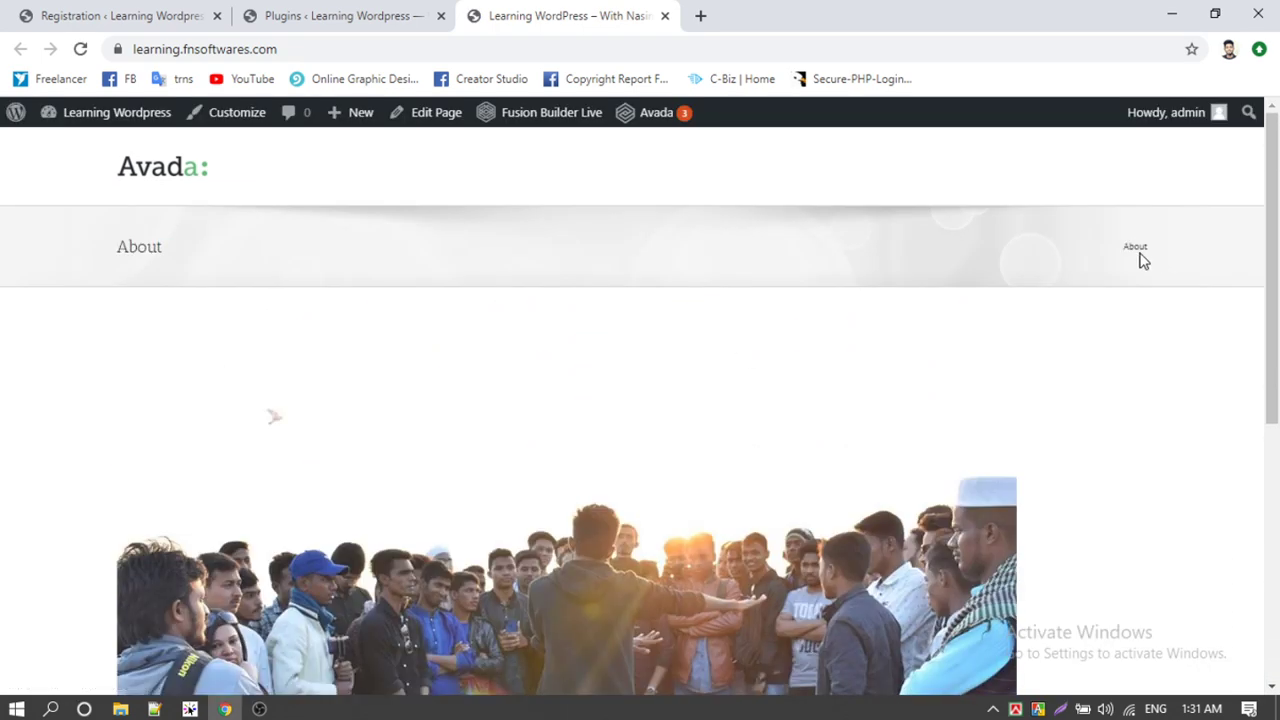